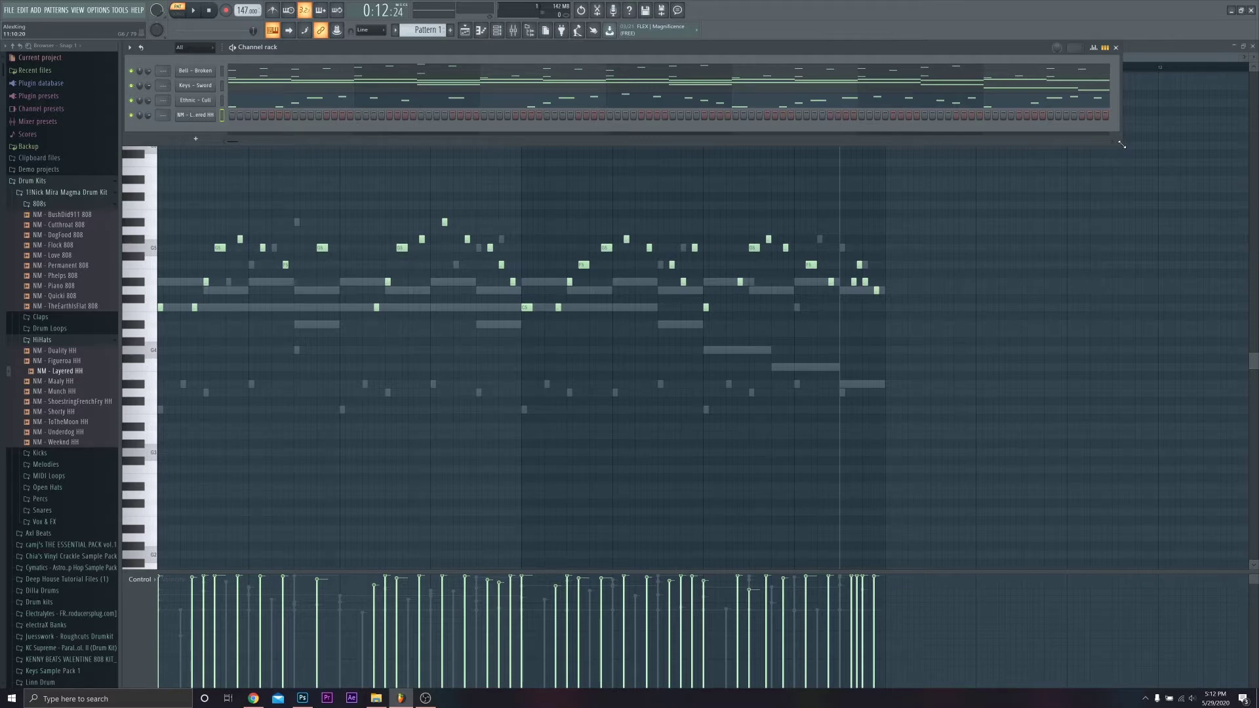
- Play back Pattern 1 to hear the current melody, then stop playback
click(194, 10)
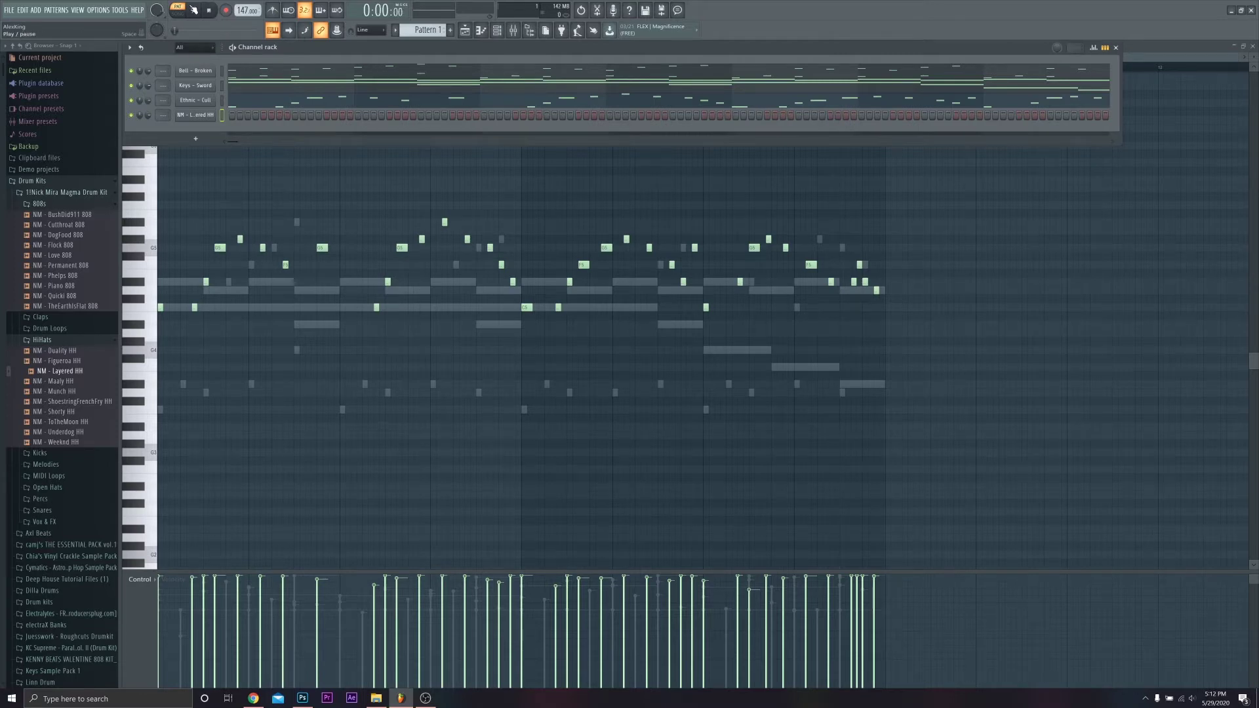
click(196, 10)
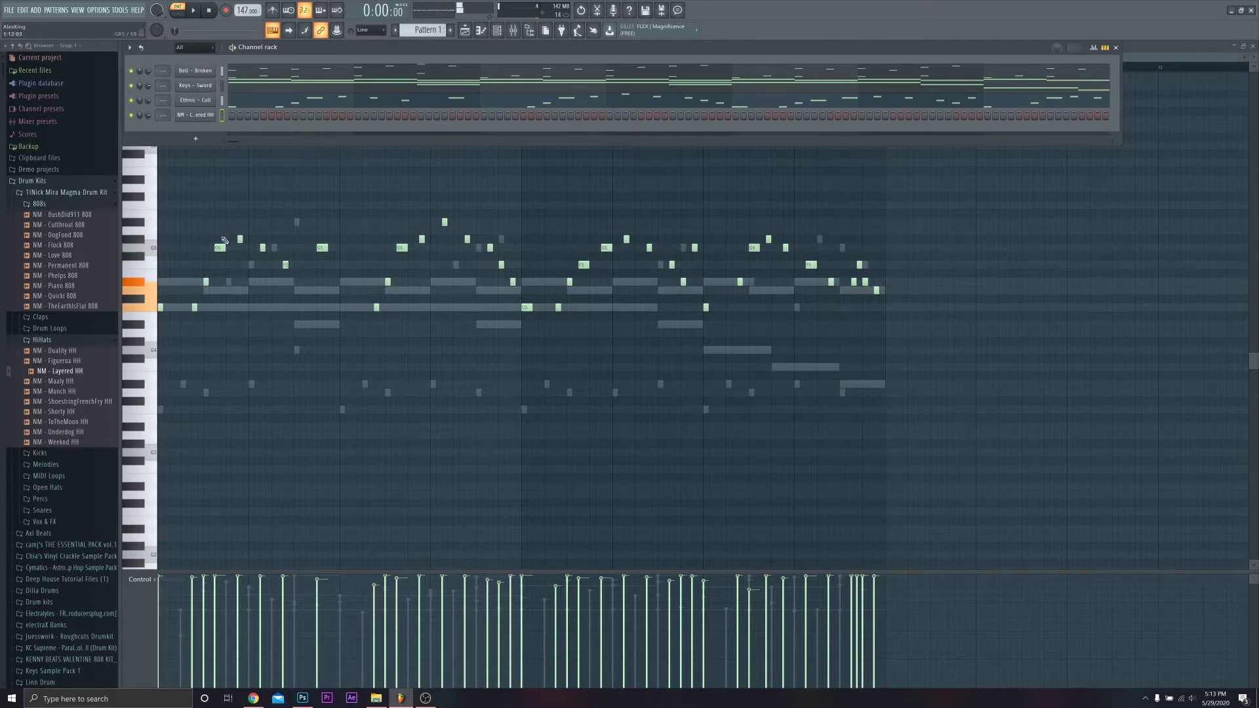
key(space)
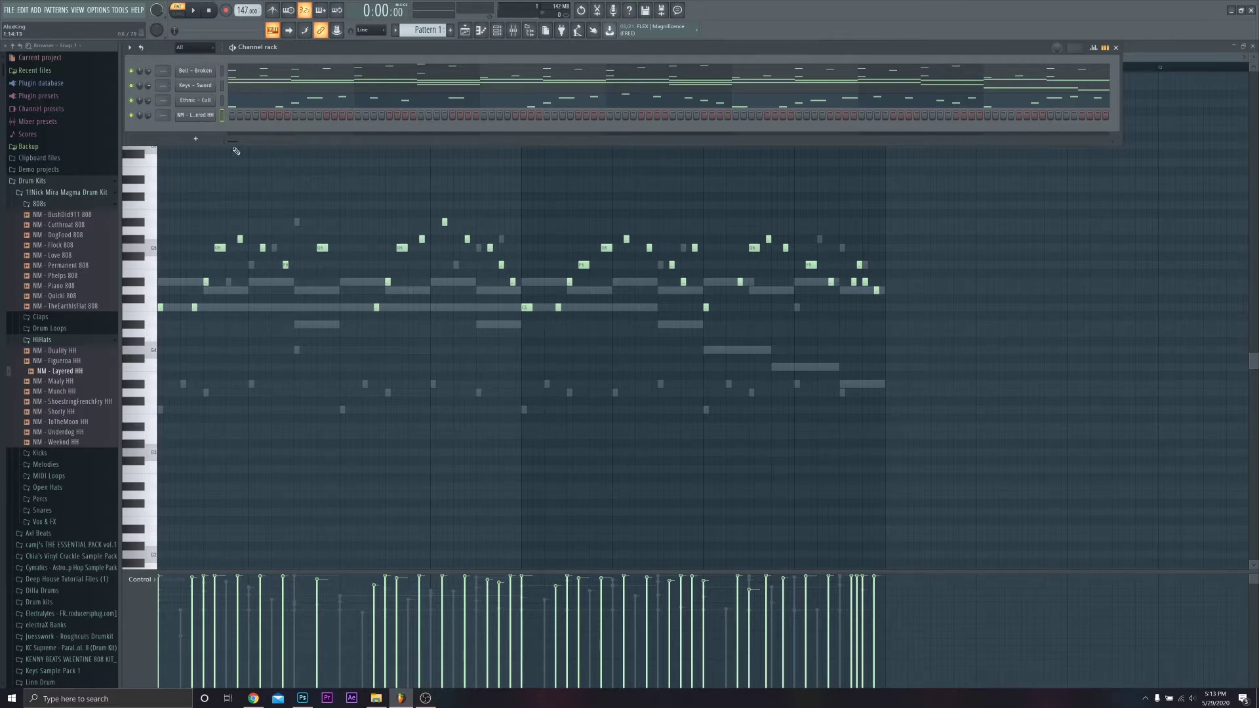
- Turn the fade-out off in the NM - Layered HH channel's sampler settings and close them
click(195, 115)
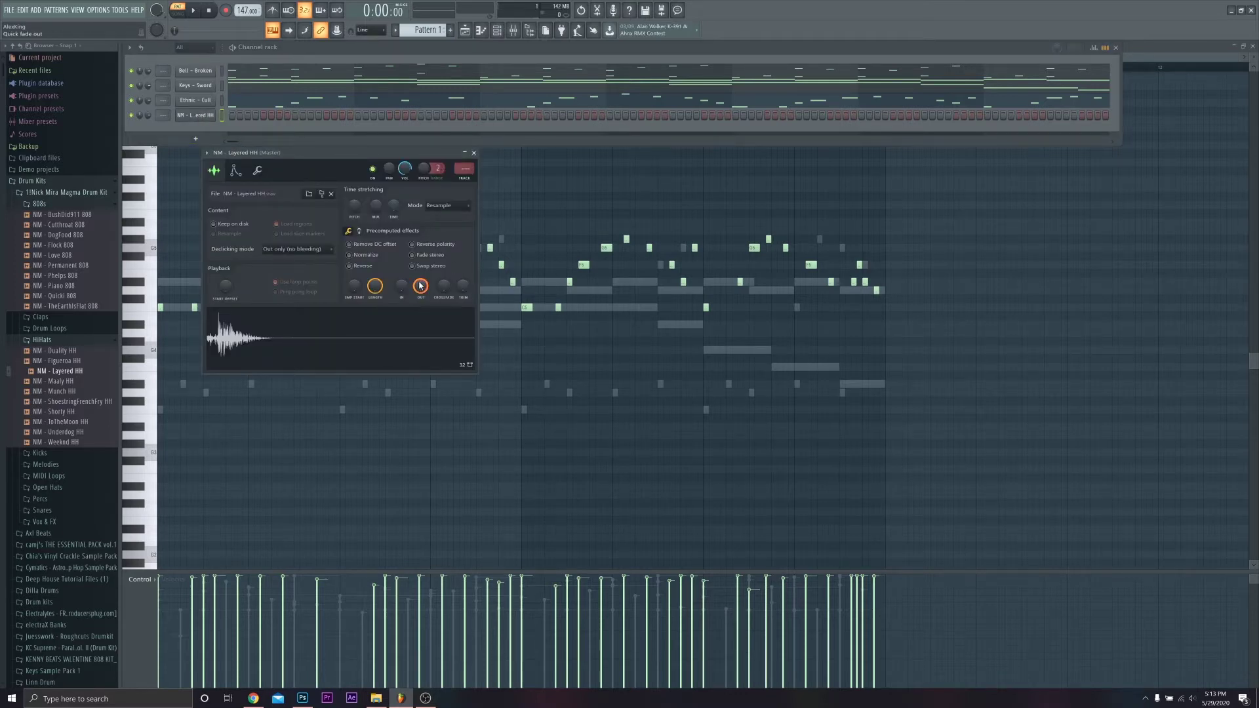
drag(421, 286, 420, 315)
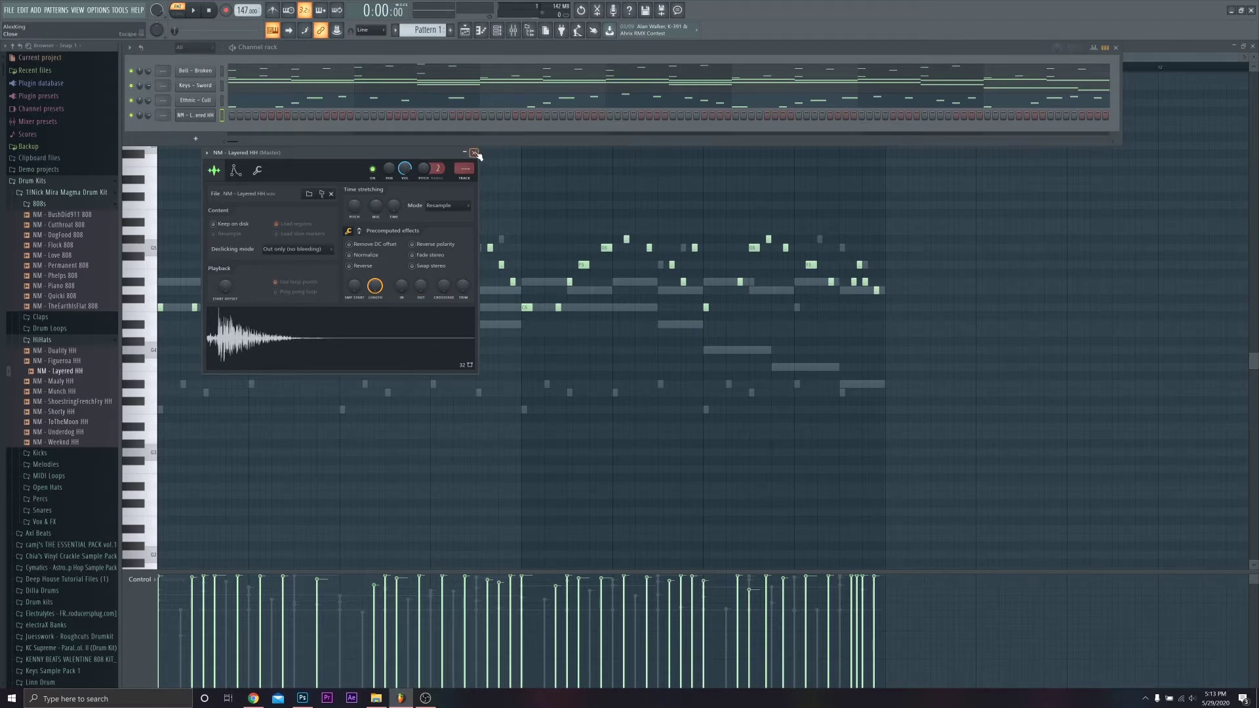
click(475, 154)
- Delete the NM - Layered HH channel and add the NM - Layered HH sample again as a fresh channel
right_click(203, 114)
click(242, 204)
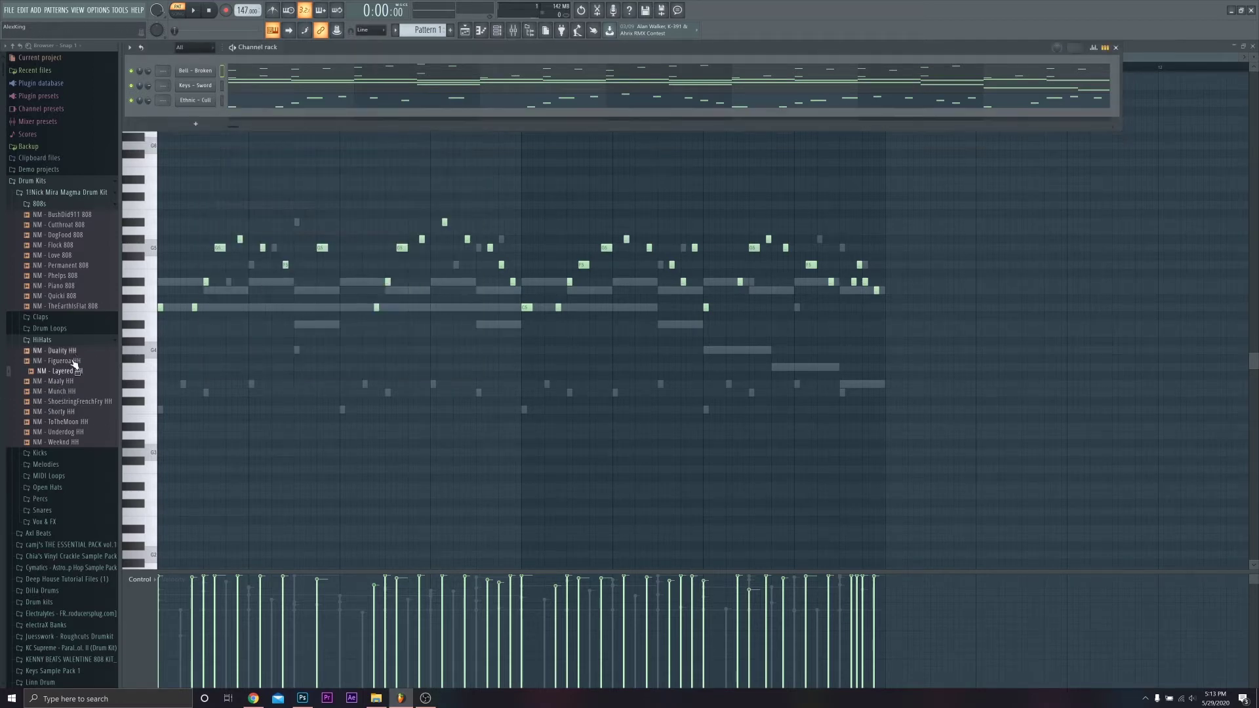
drag(74, 365, 198, 116)
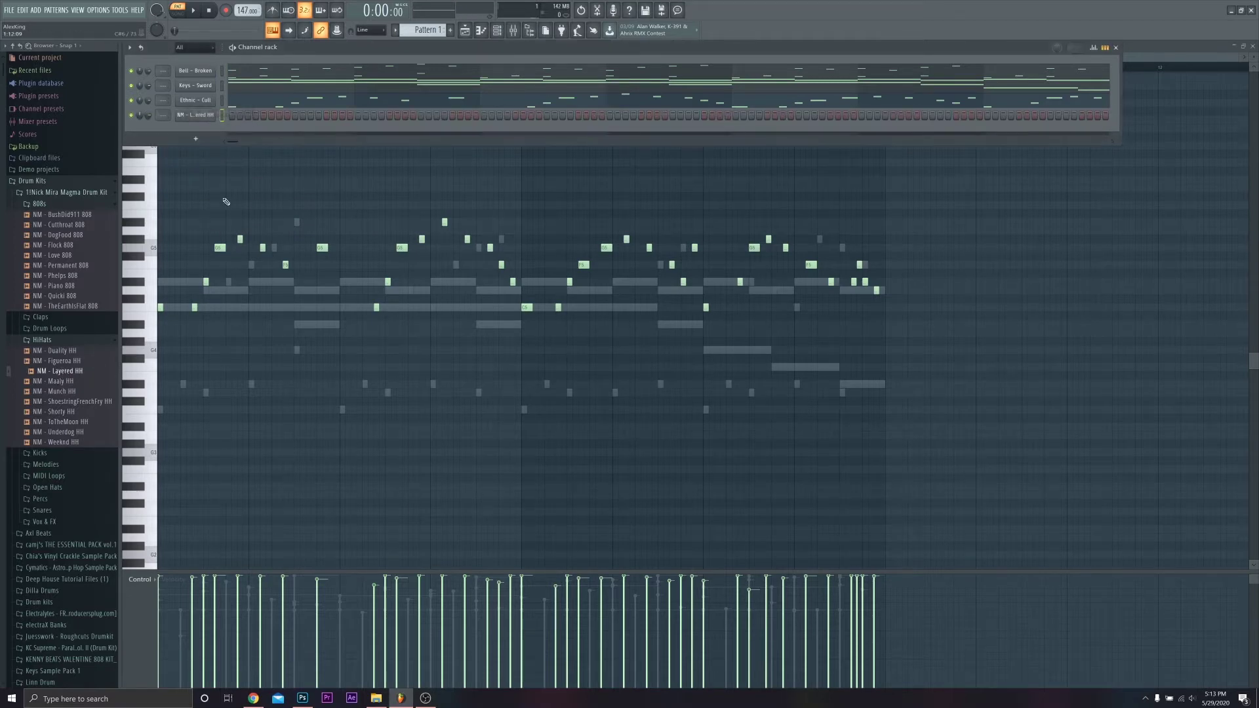
- Raise the new NM - Layered HH sample's fade-out to 100%, compare it with the unfaded sample, and close its settings
click(200, 116)
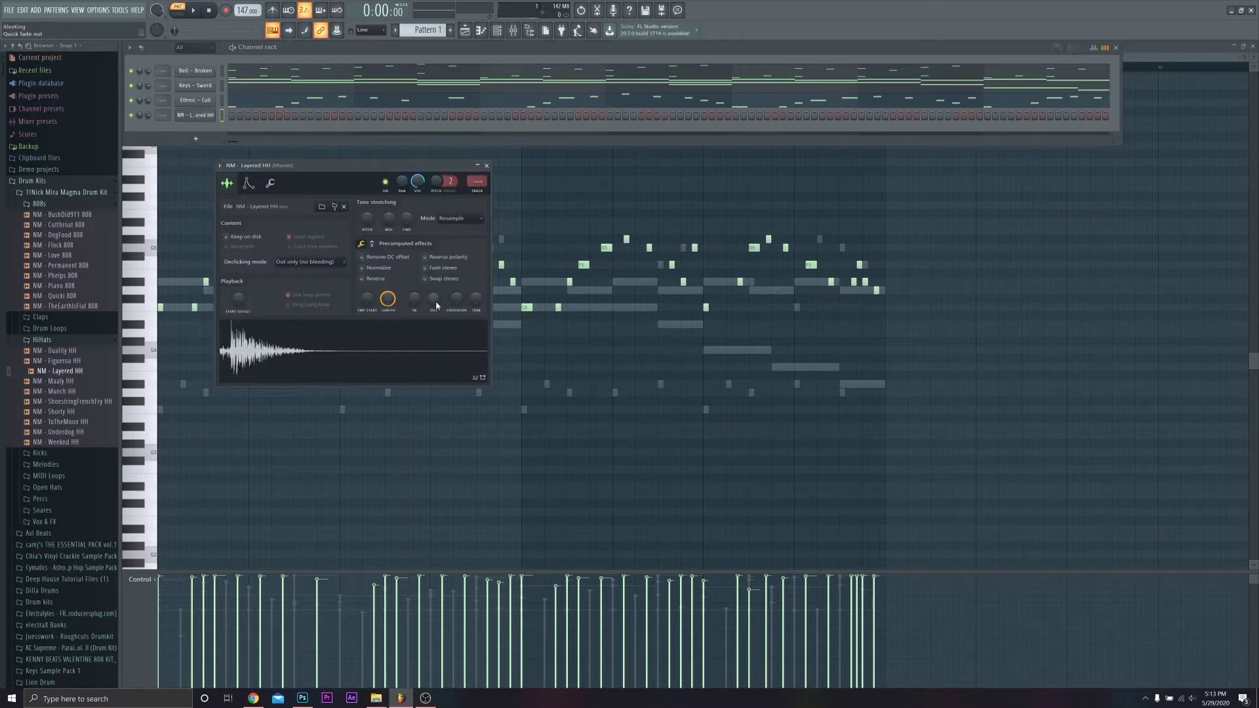
click(316, 352)
drag(433, 298, 433, 273)
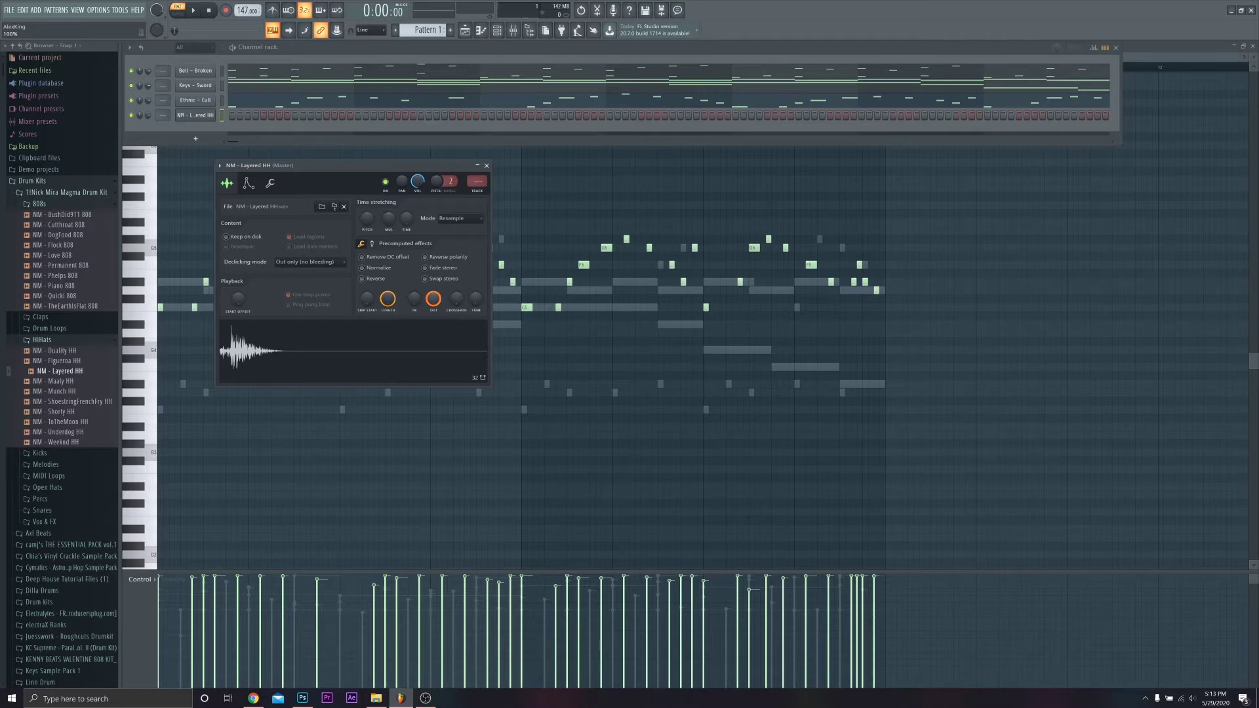
click(277, 359)
key(ctrl+z)
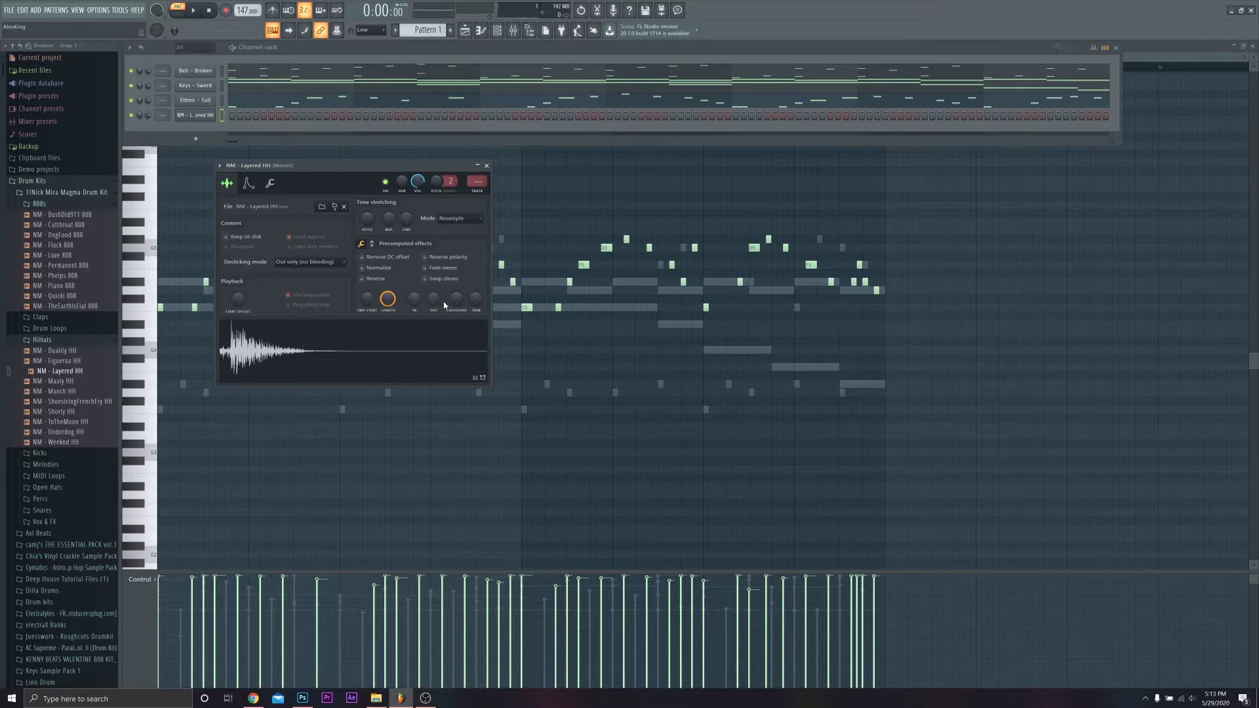
key(ctrl+z)
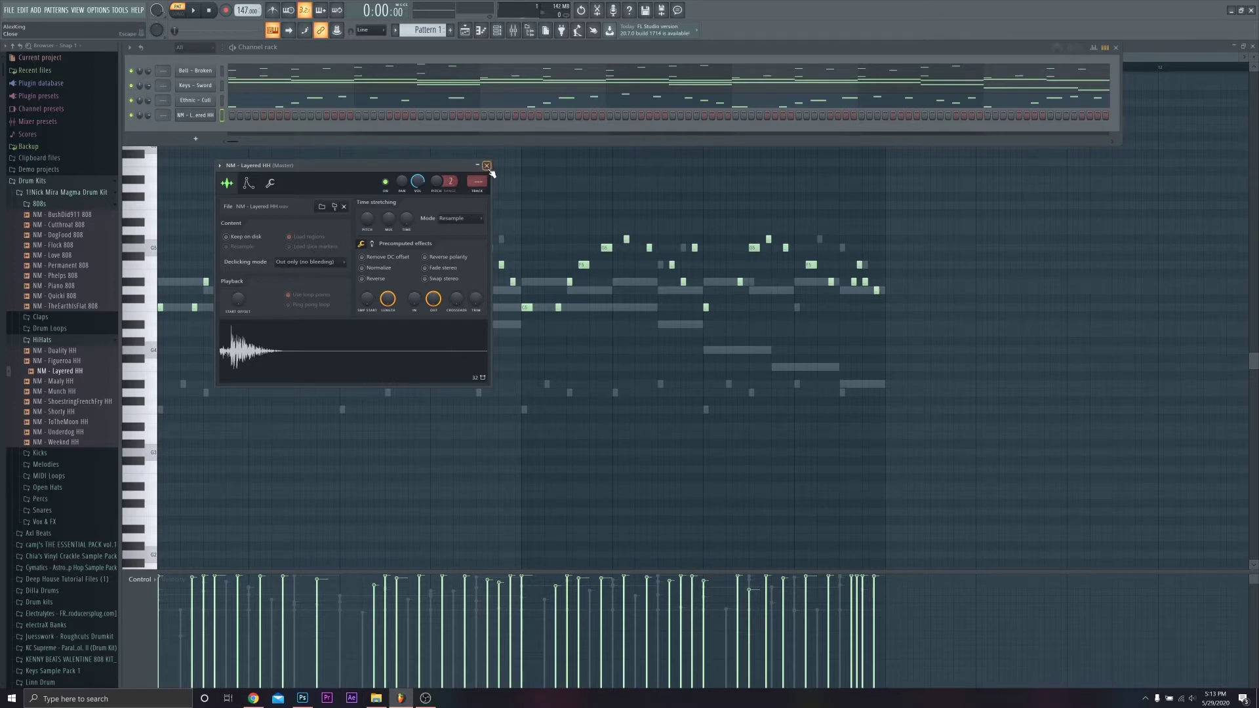
click(487, 165)
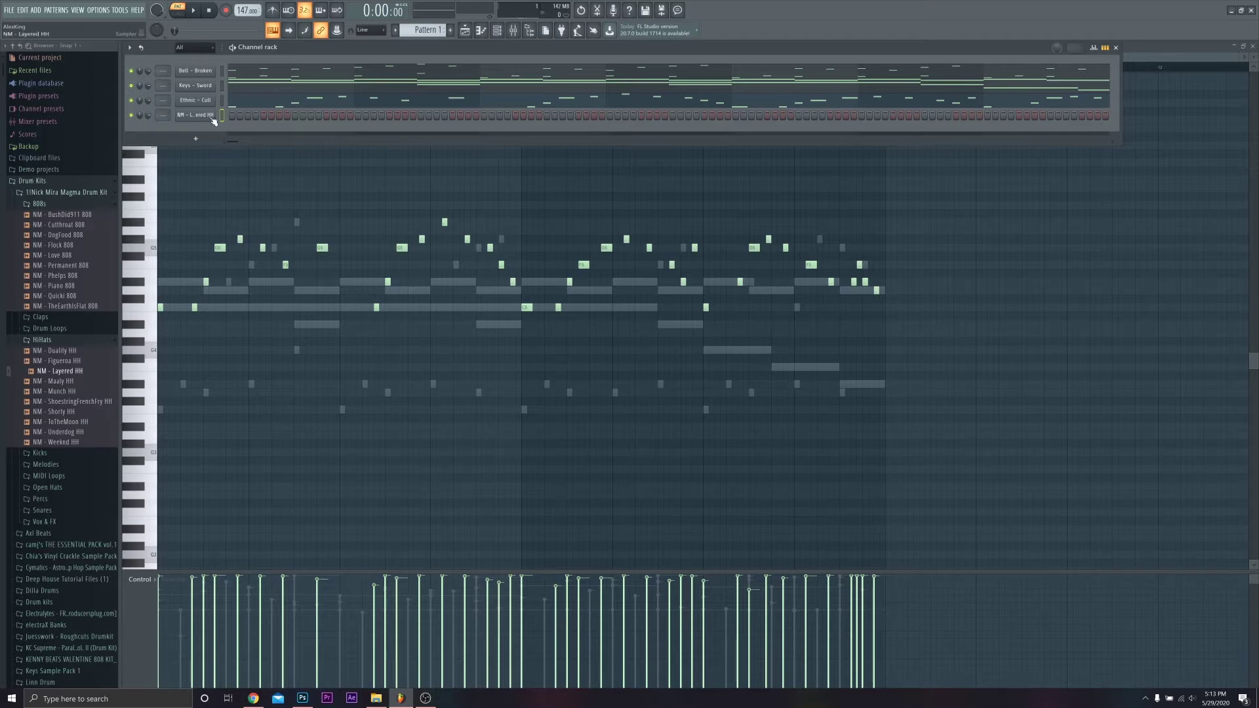
- Fill the NM - Layered HH channel every 2 steps and play the pattern back
right_click(211, 120)
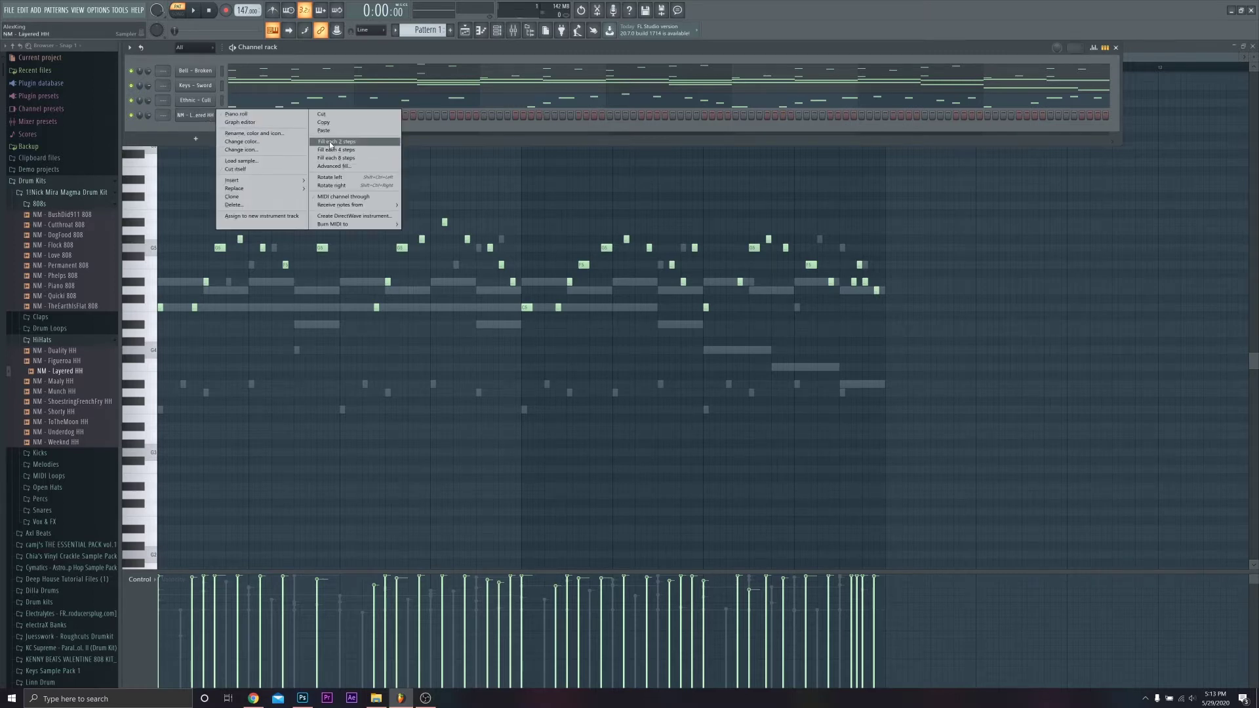
click(354, 144)
key(space)
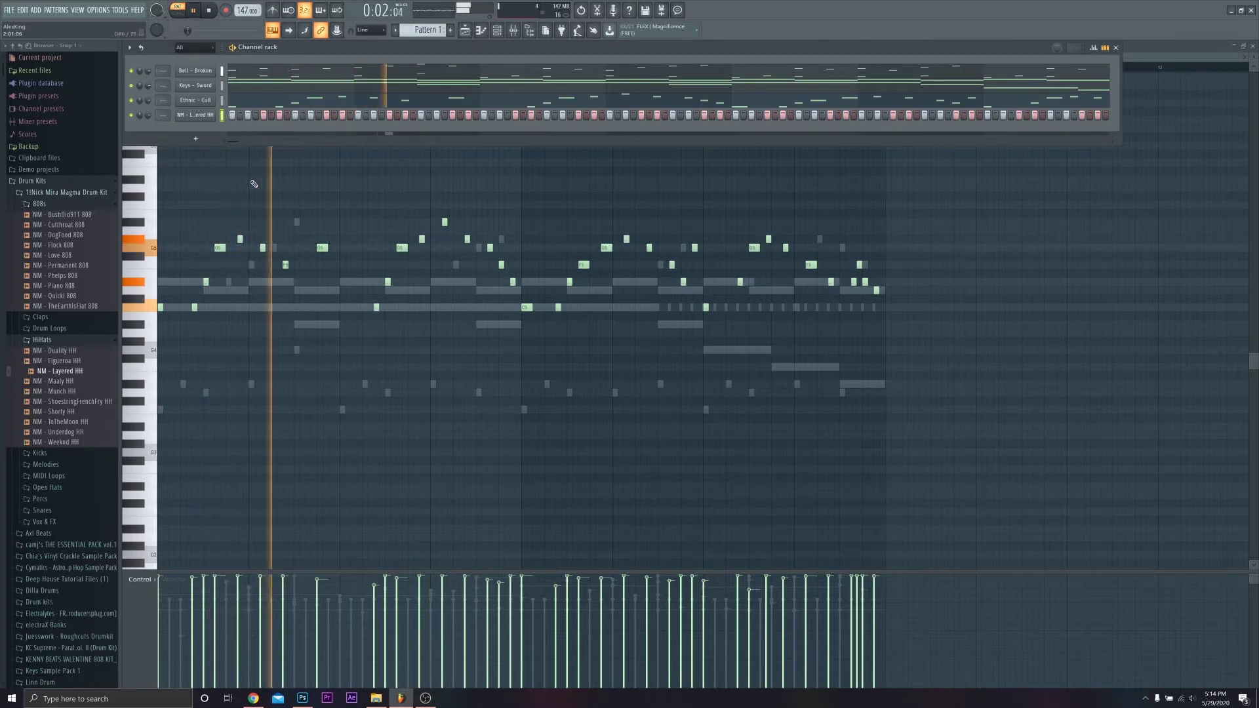
key(space)
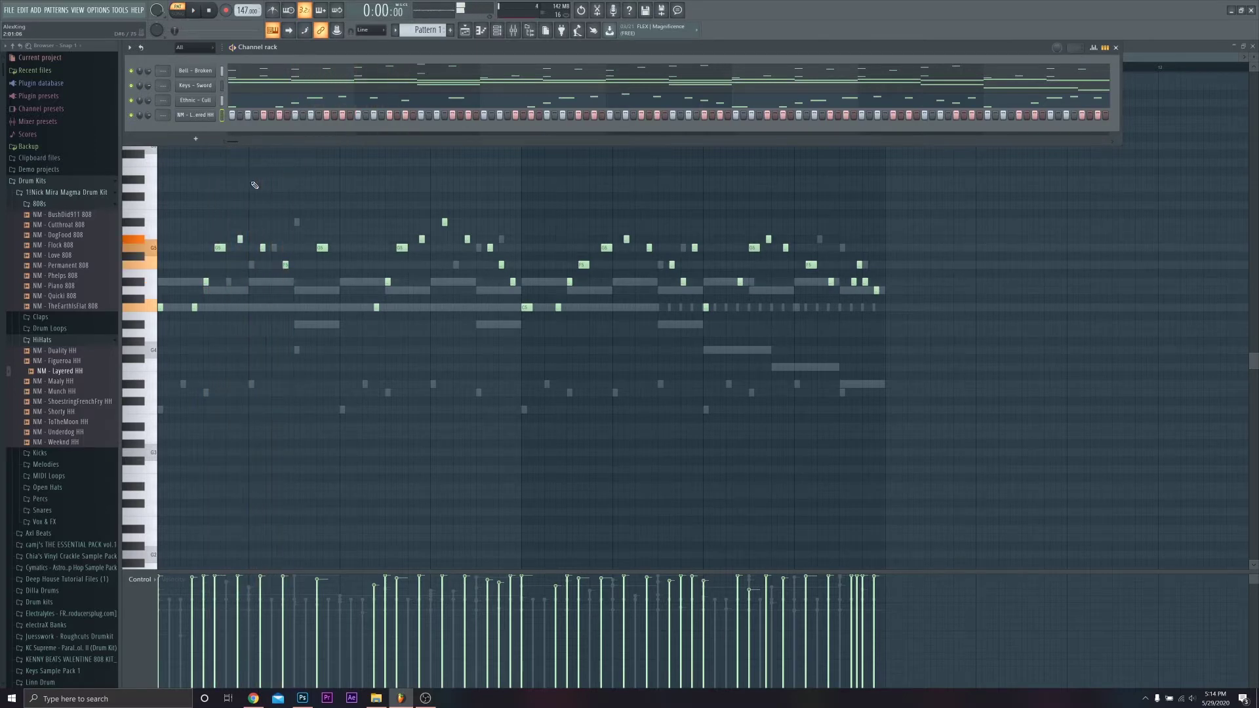
- Fill the NM - Layered HH channel with a hit every 4 steps
right_click(204, 115)
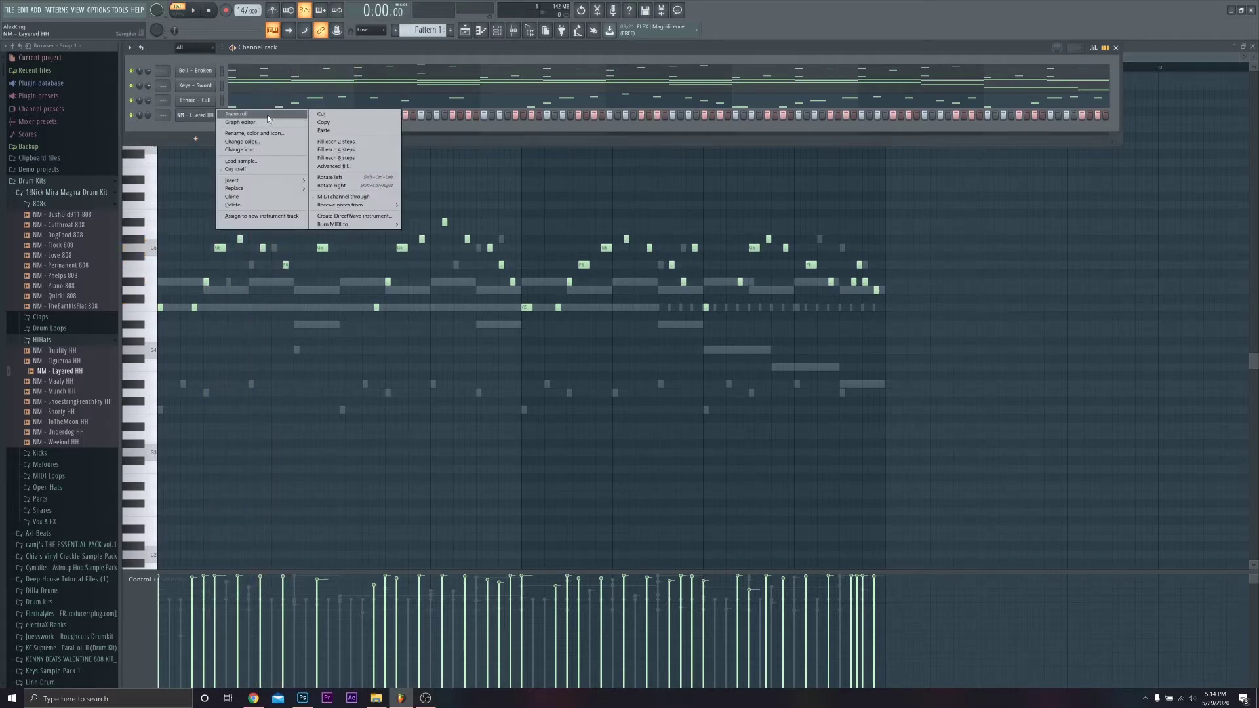
click(211, 152)
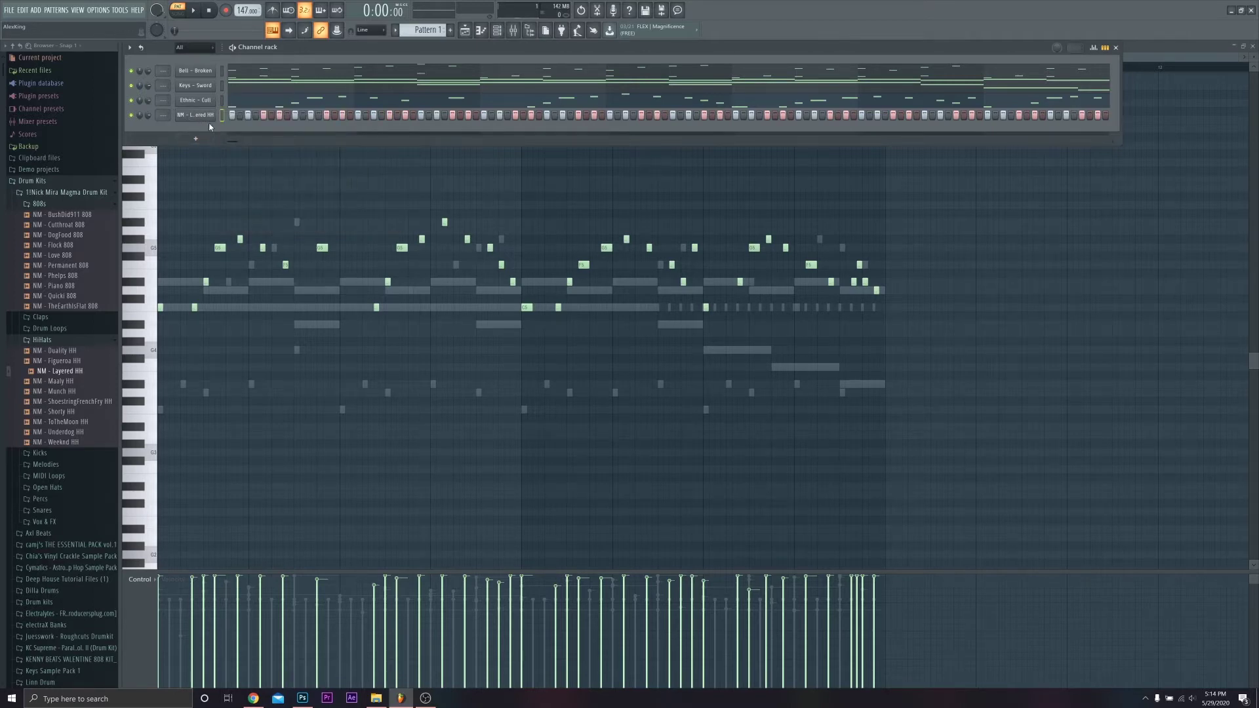
right_click(204, 118)
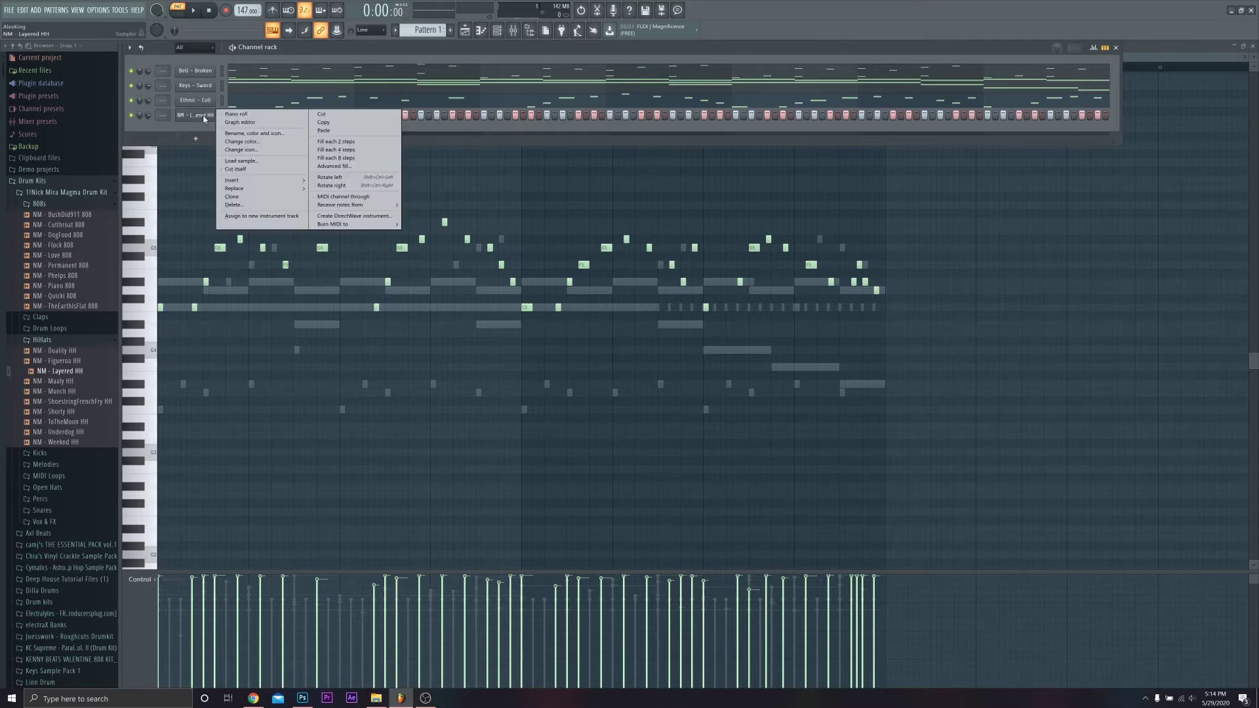
click(342, 150)
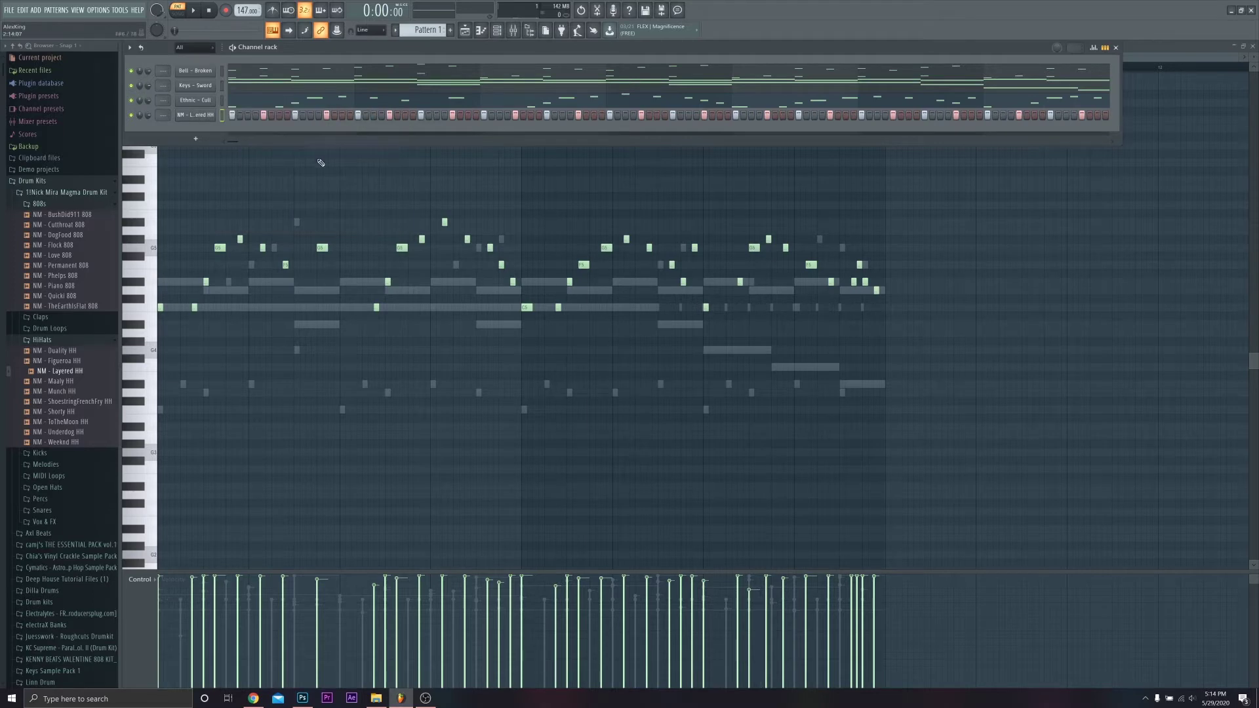
- In the hi-hat's piano roll, duplicate all notes two steps later to fill the gaps, and lower the copies' velocity
right_click(208, 115)
click(236, 114)
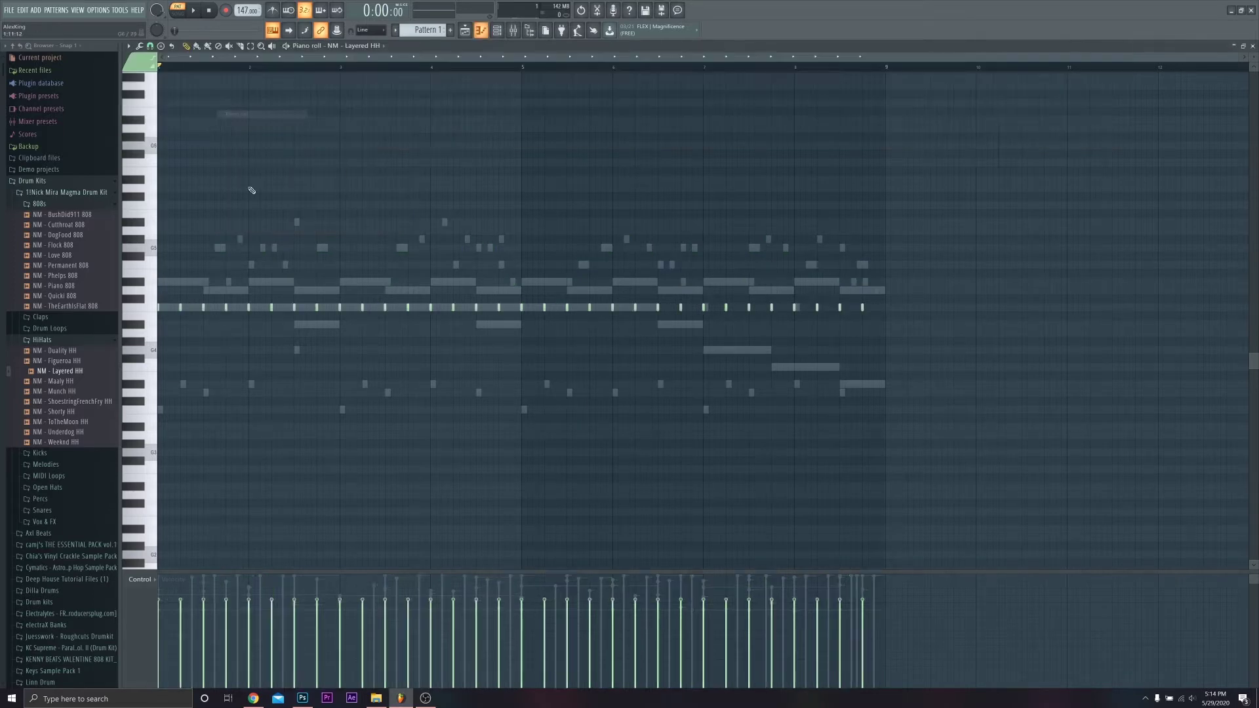
drag(995, 452, 159, 184)
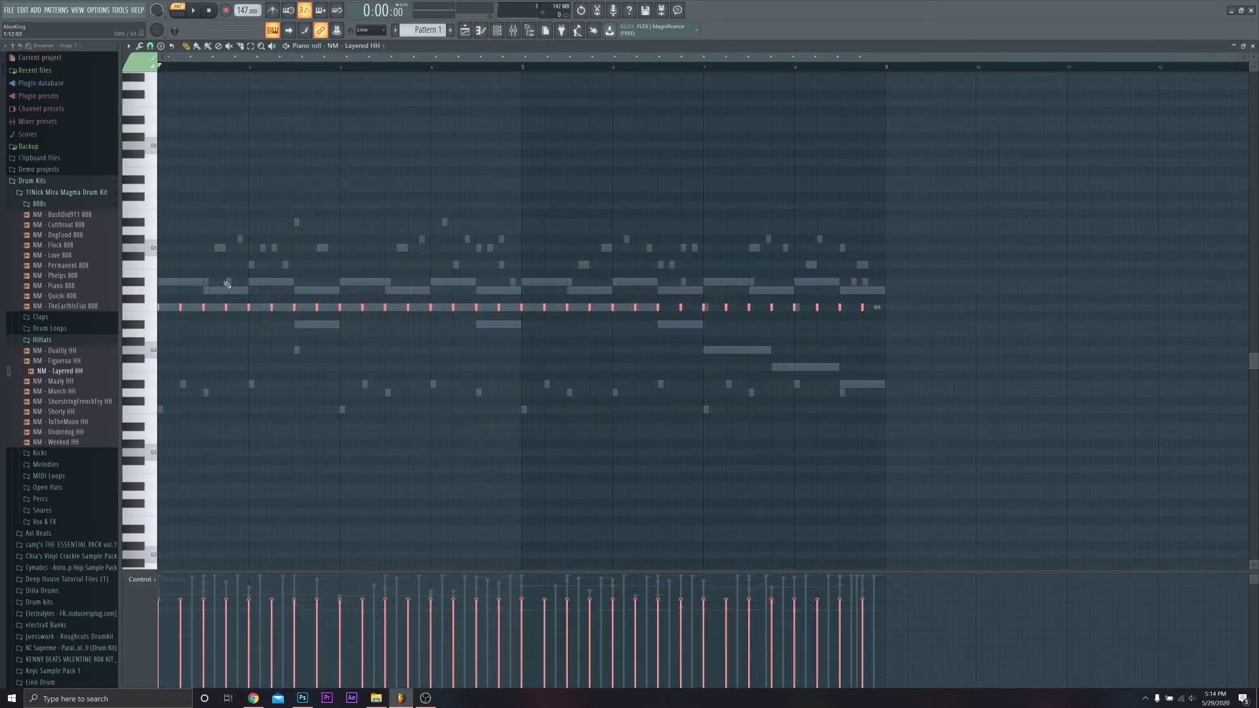
shift+drag(226, 307, 239, 308)
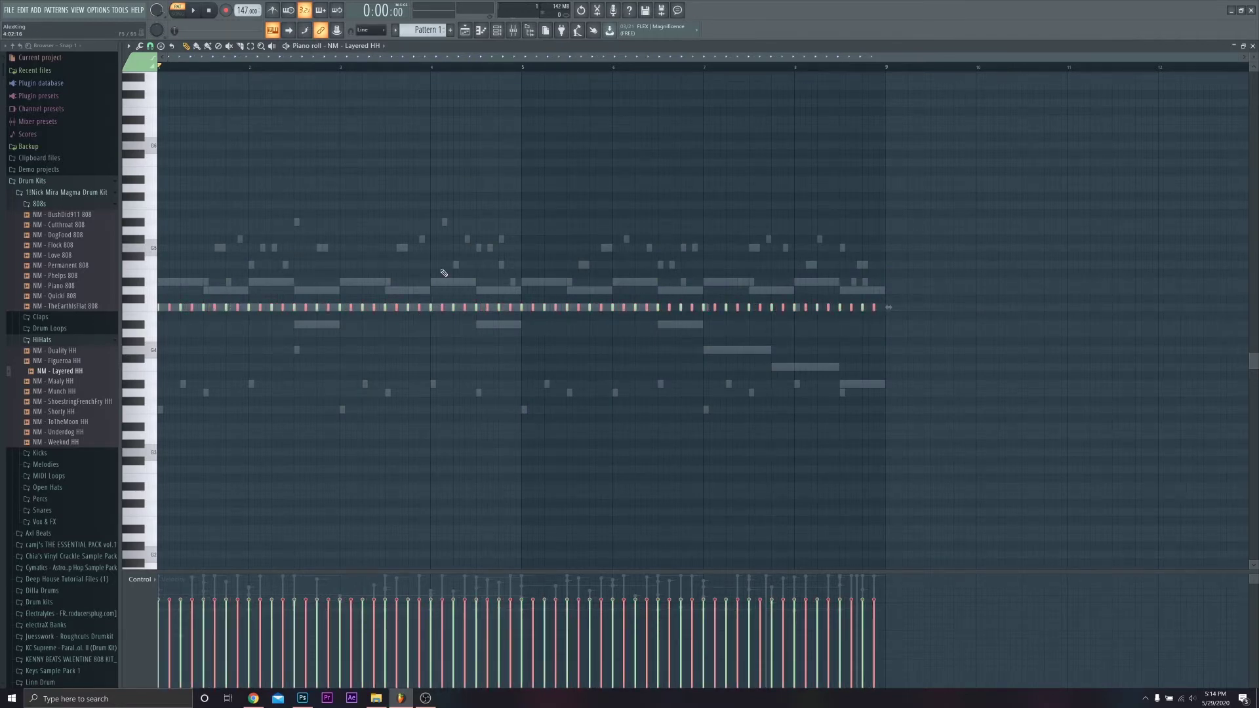
alt+scroll(446, 288, down, 8)
alt+scroll(445, 287, down, 4)
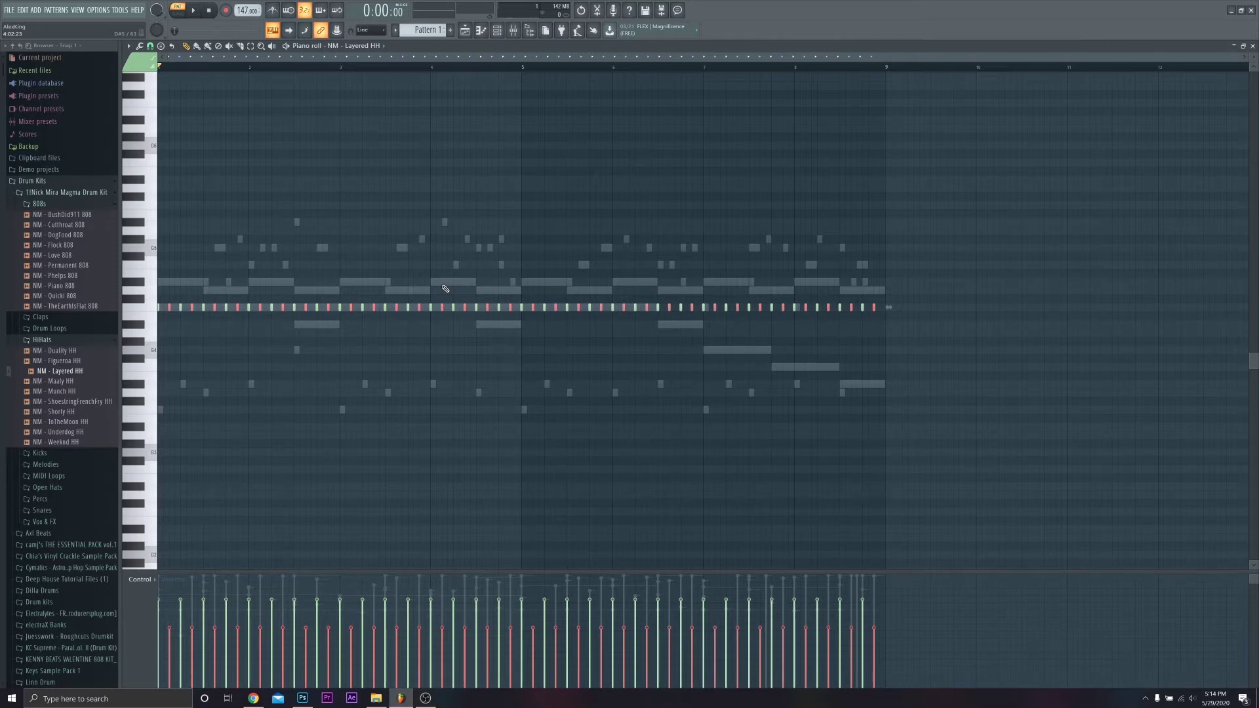
- Play back the hi-hat pattern, comparing equal velocities with reduced velocities on the in-between hits
key(space)
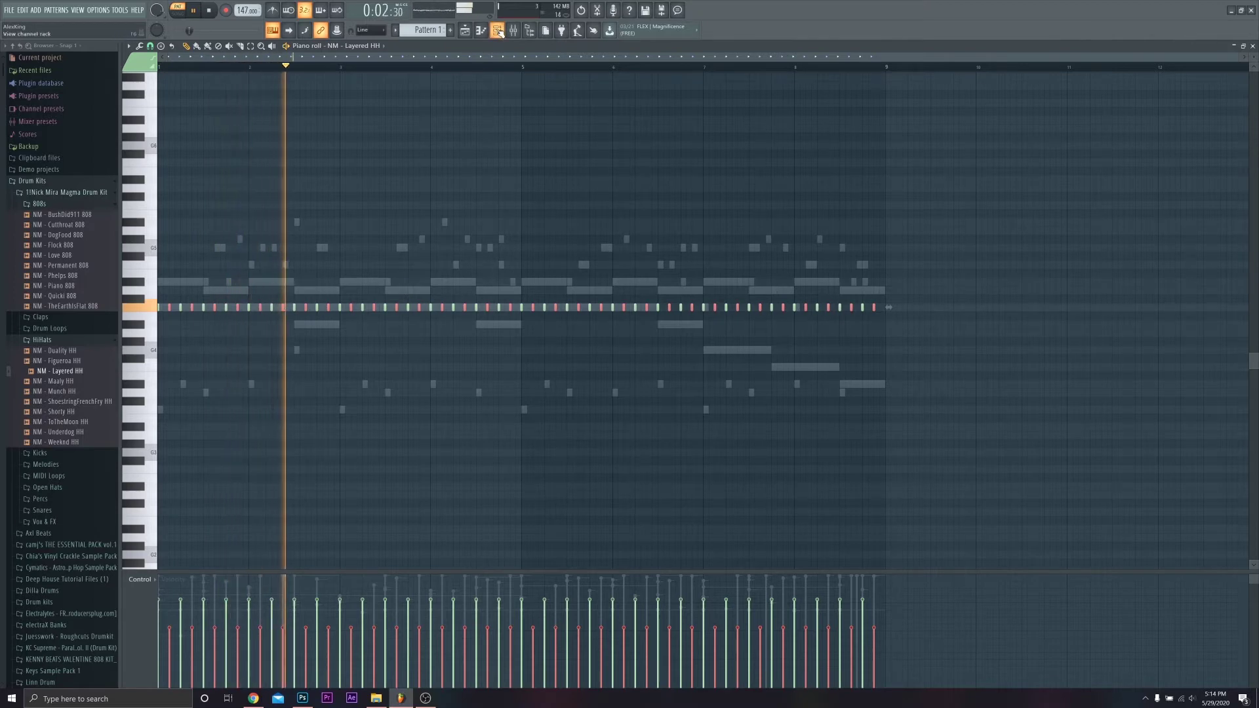
key(F6)
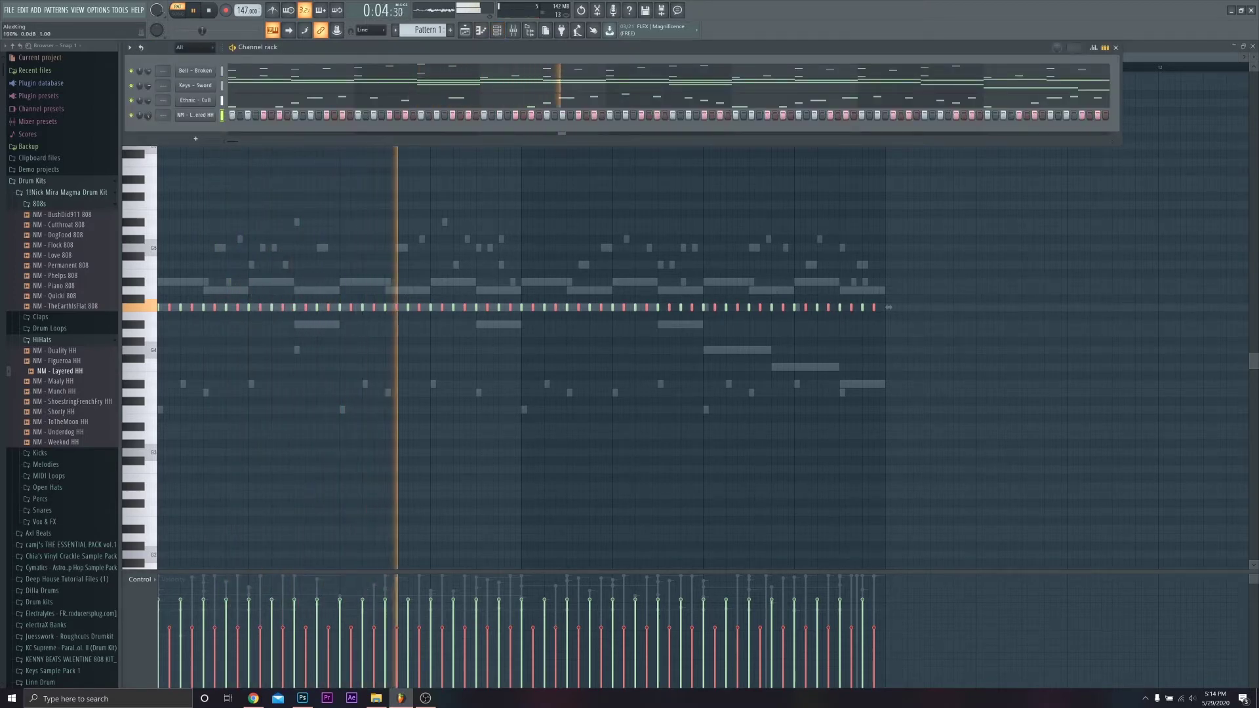
key(F6)
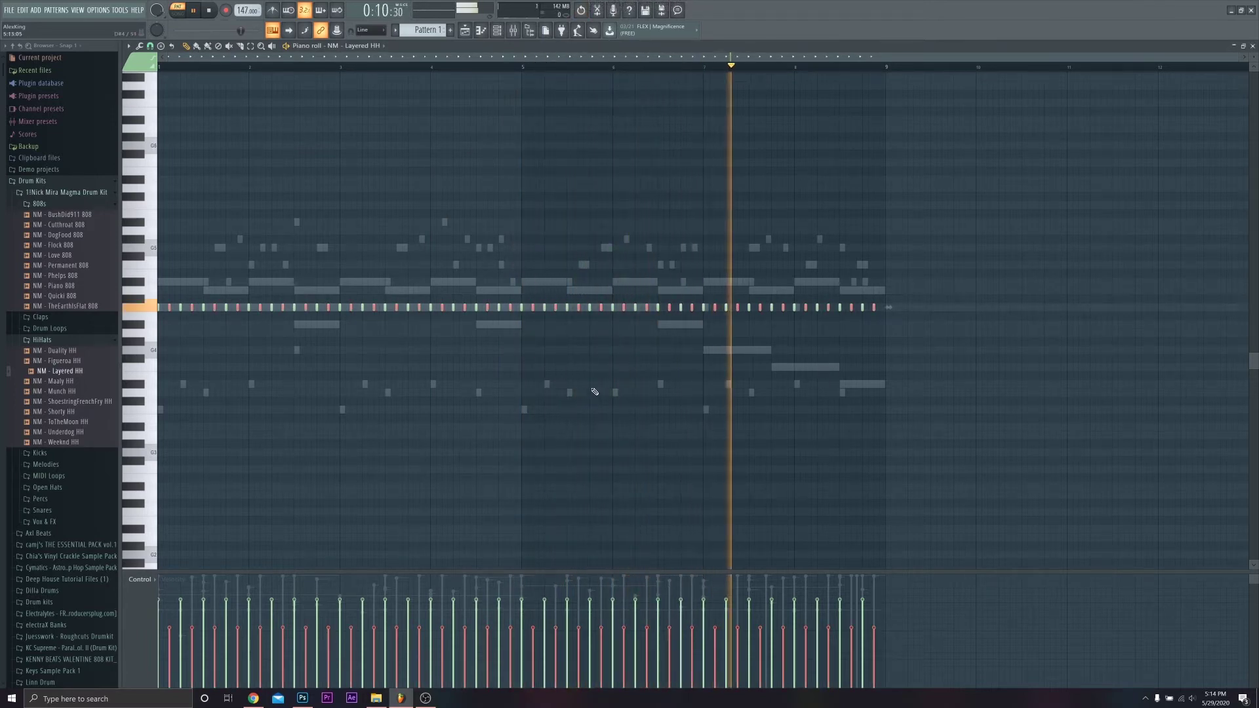
key(space)
key(space)
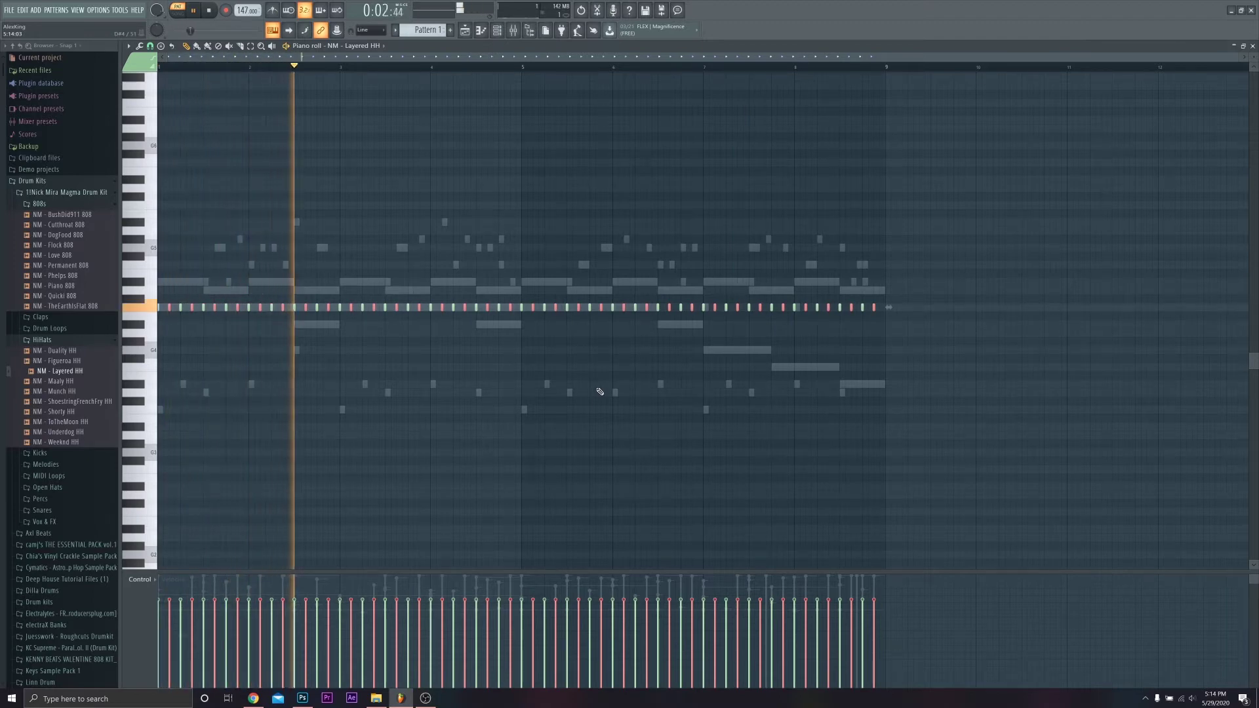
key(space)
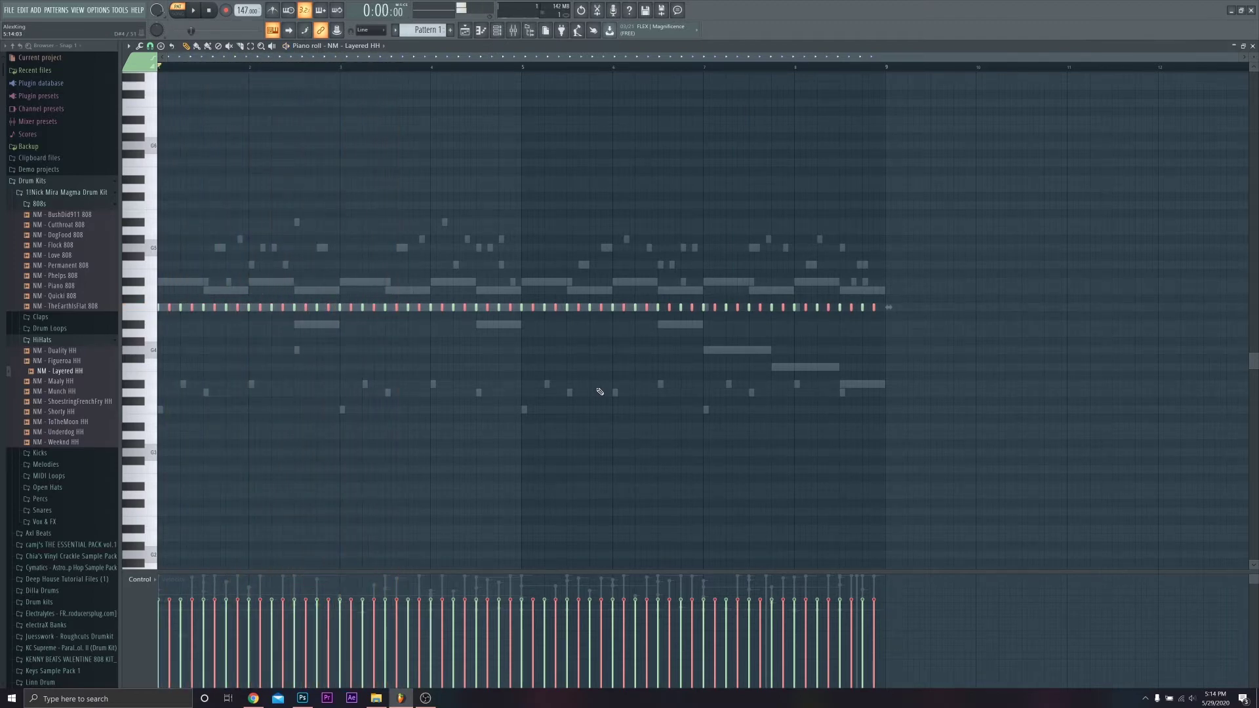
key(space)
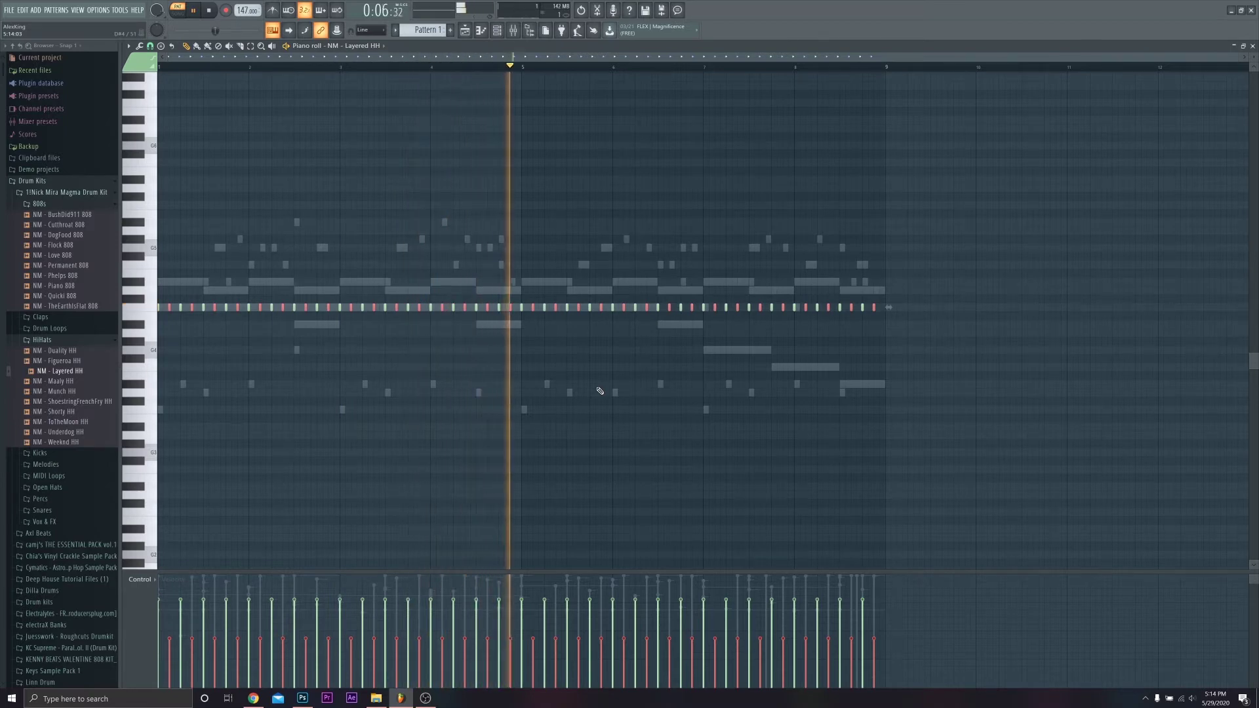
key(space)
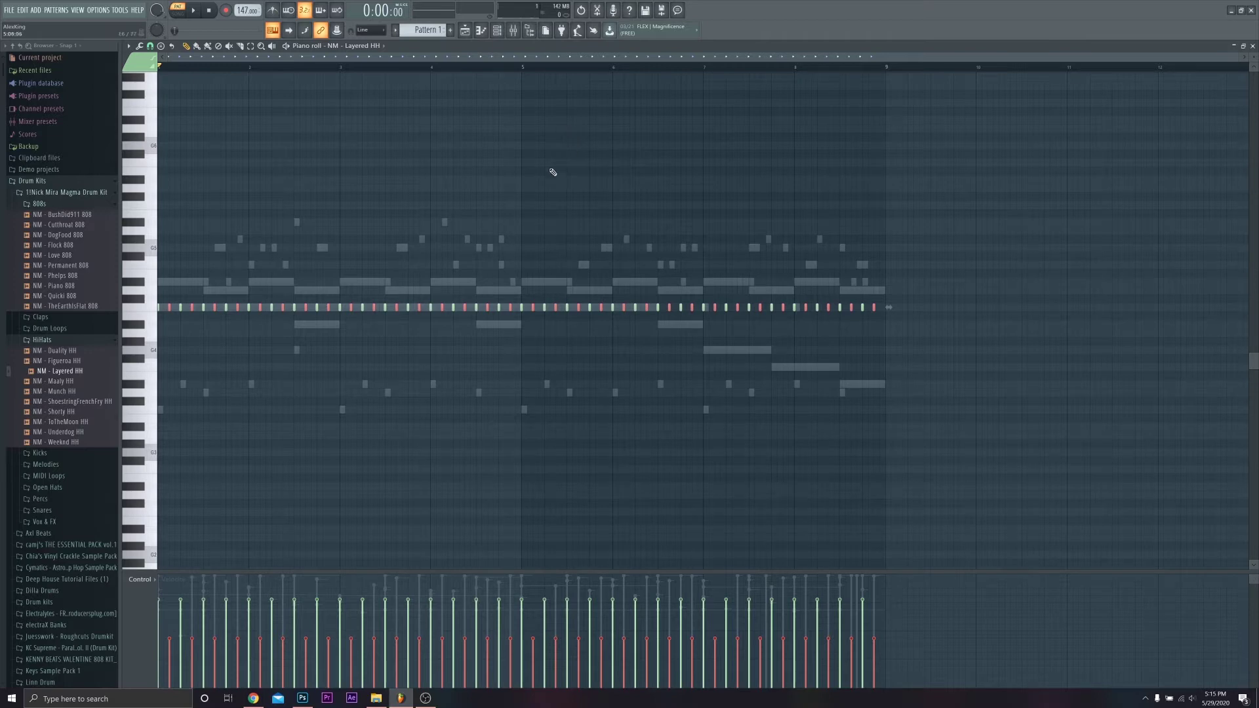
- Add essential kick (3) from the kicks folder of camj's THE ESSENTIAL PACK vol.1 as a new channel below the hi-hat
key(F6)
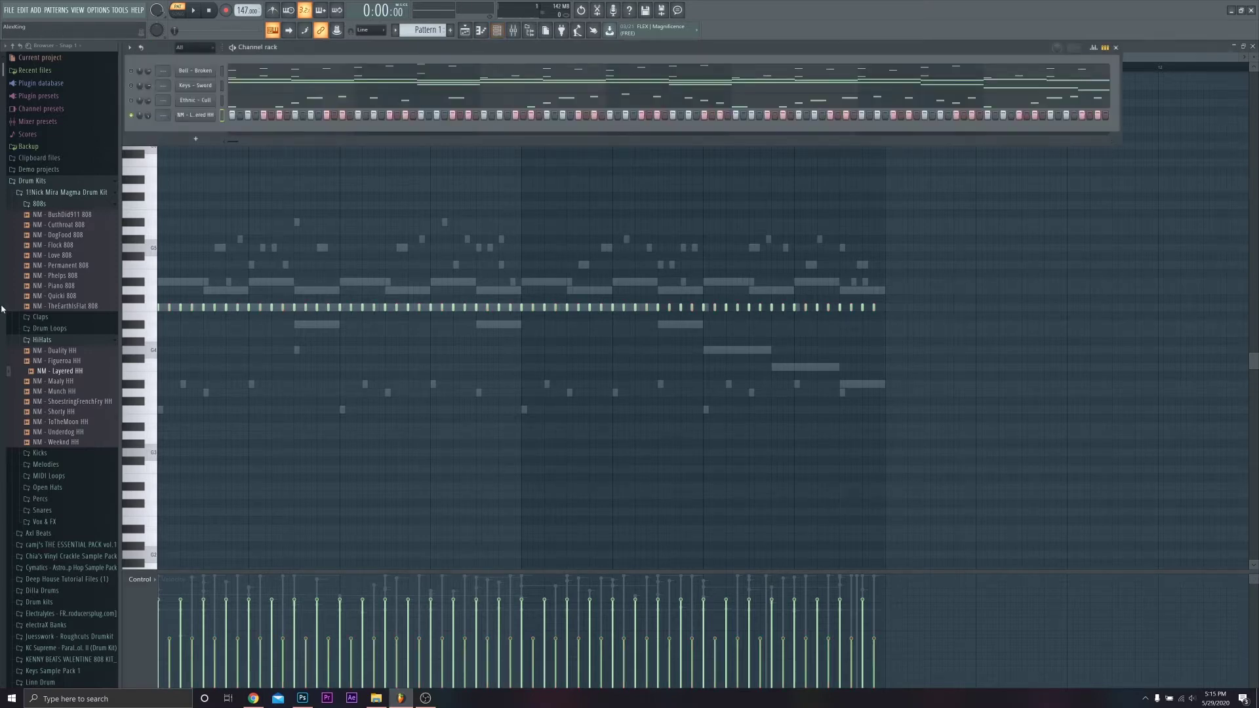
click(39, 204)
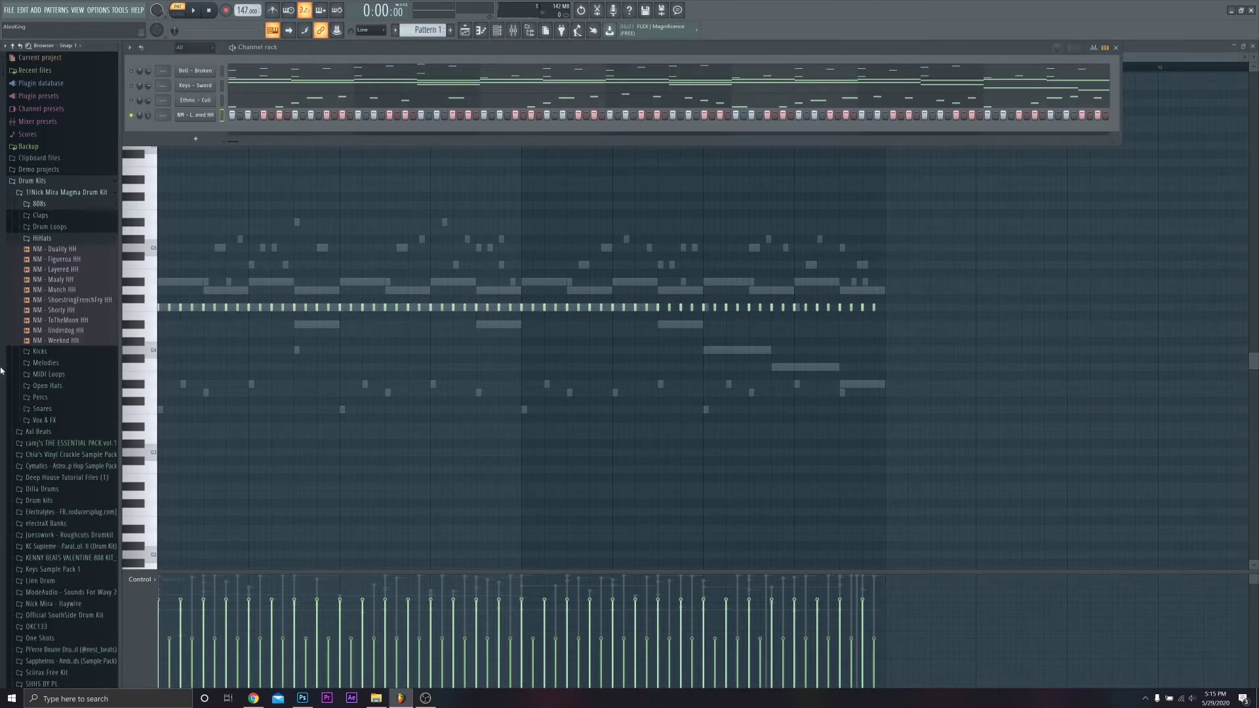
click(44, 443)
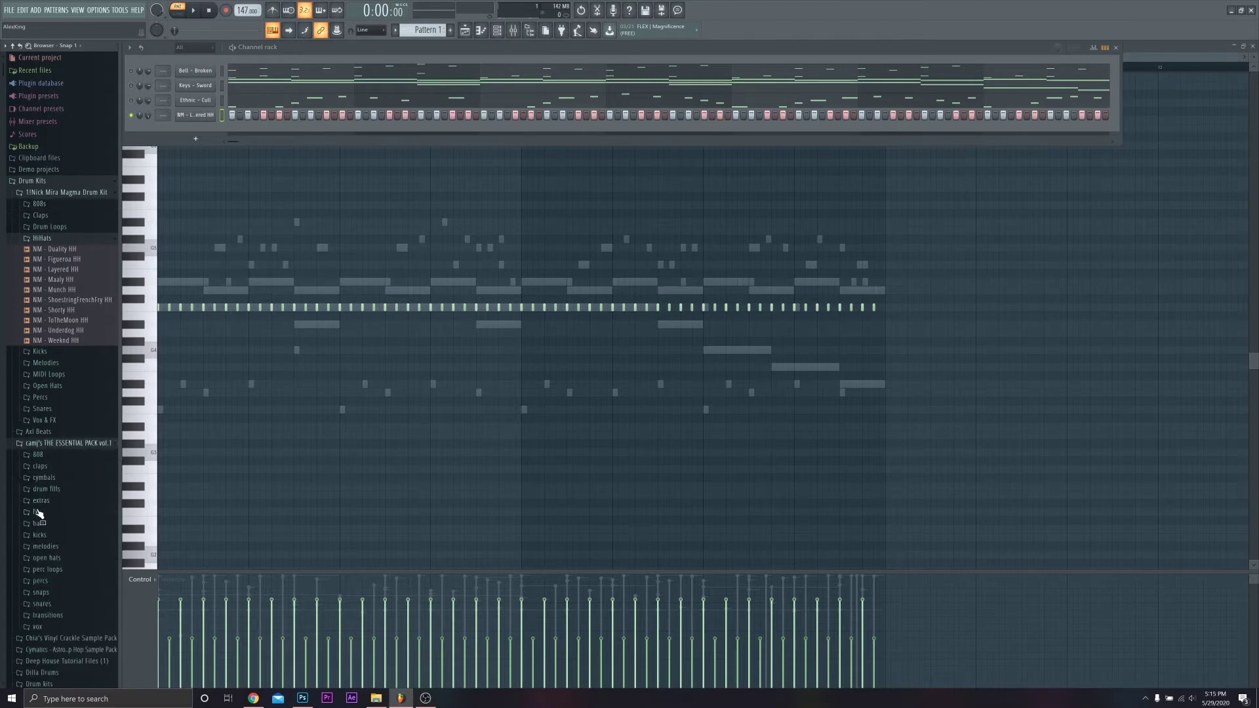
click(41, 535)
click(58, 470)
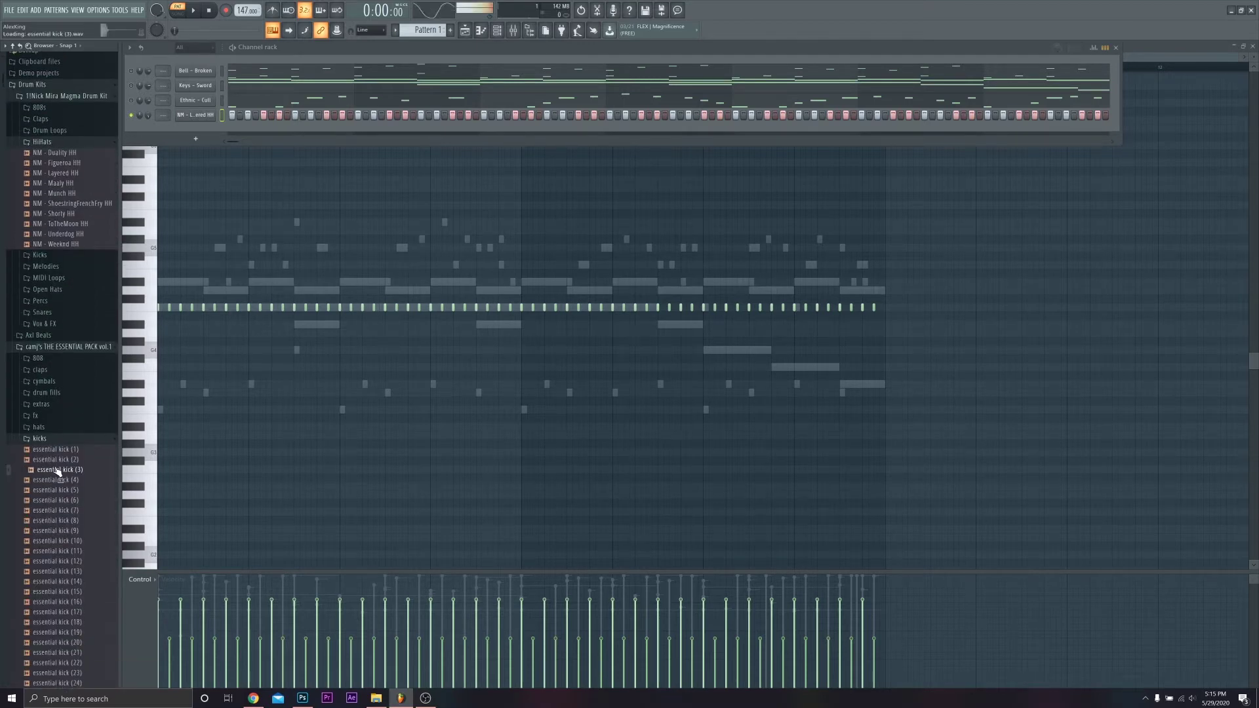
drag(57, 470, 203, 131)
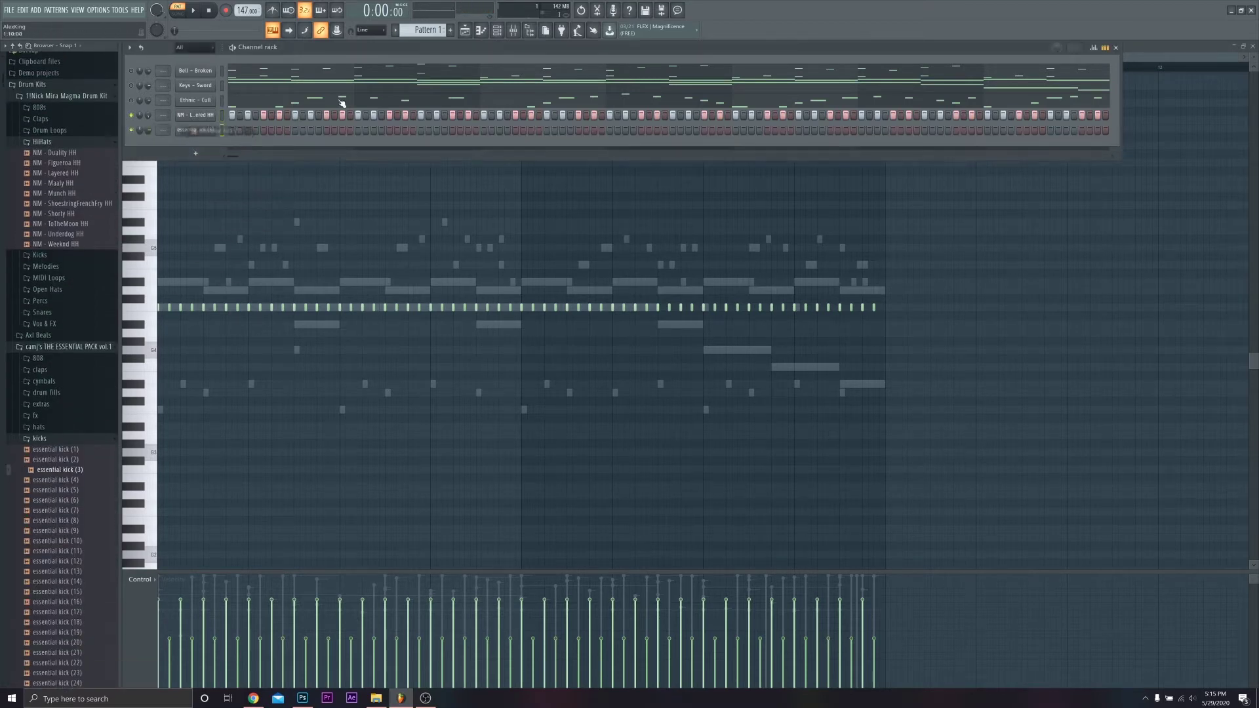
- On the master mixer track, delete the Fruity Limiter and load Fruity Soft Clipper in its place, leaving its default settings
click(513, 30)
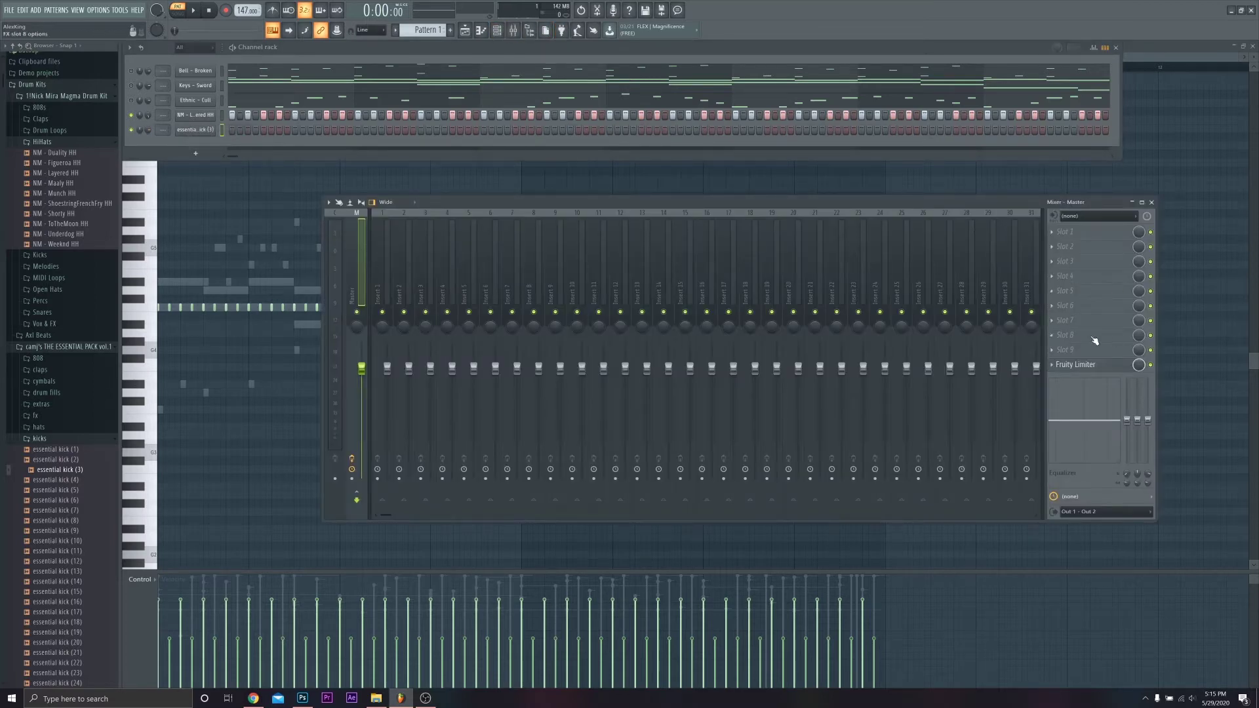
right_click(1058, 368)
click(1068, 387)
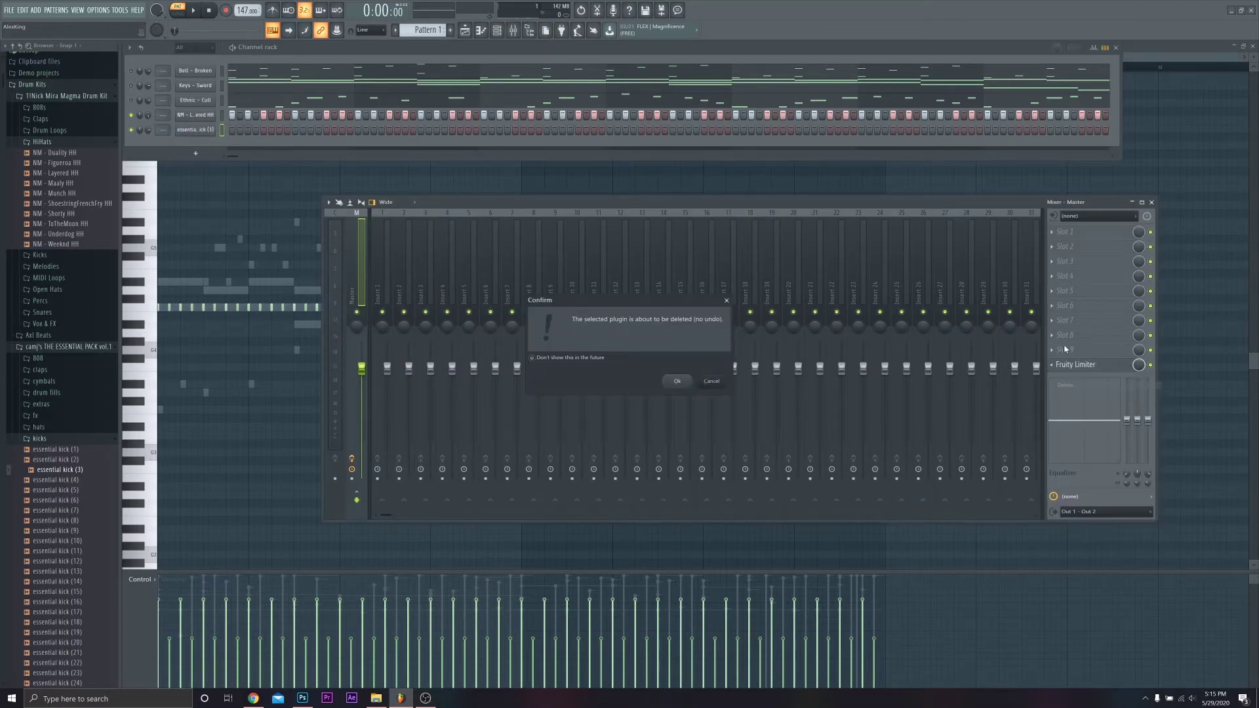
click(676, 380)
click(1065, 364)
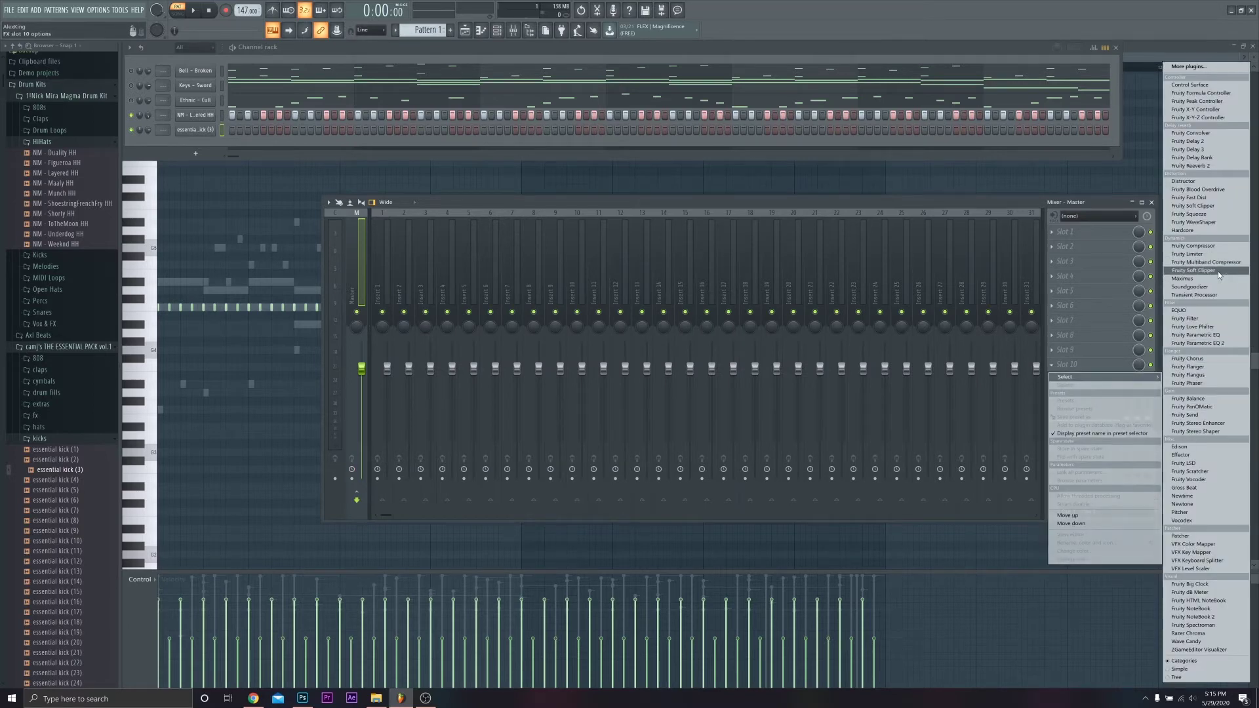
click(1193, 270)
key(F9)
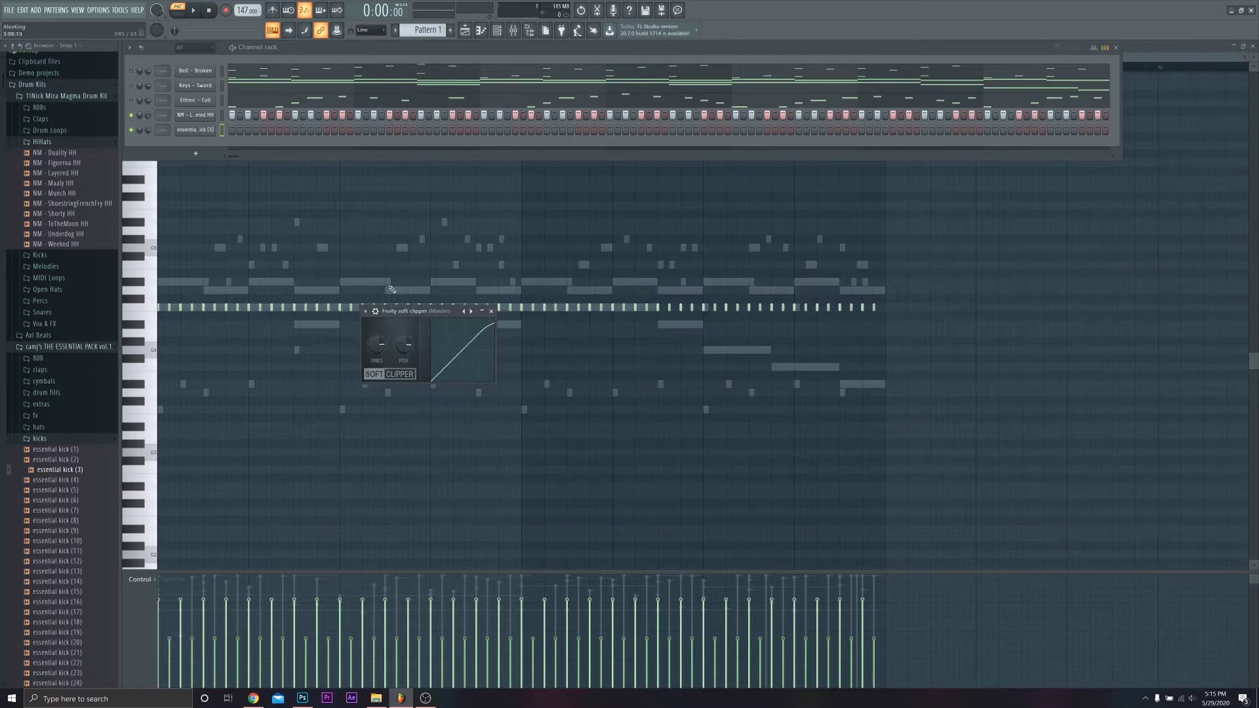
click(491, 311)
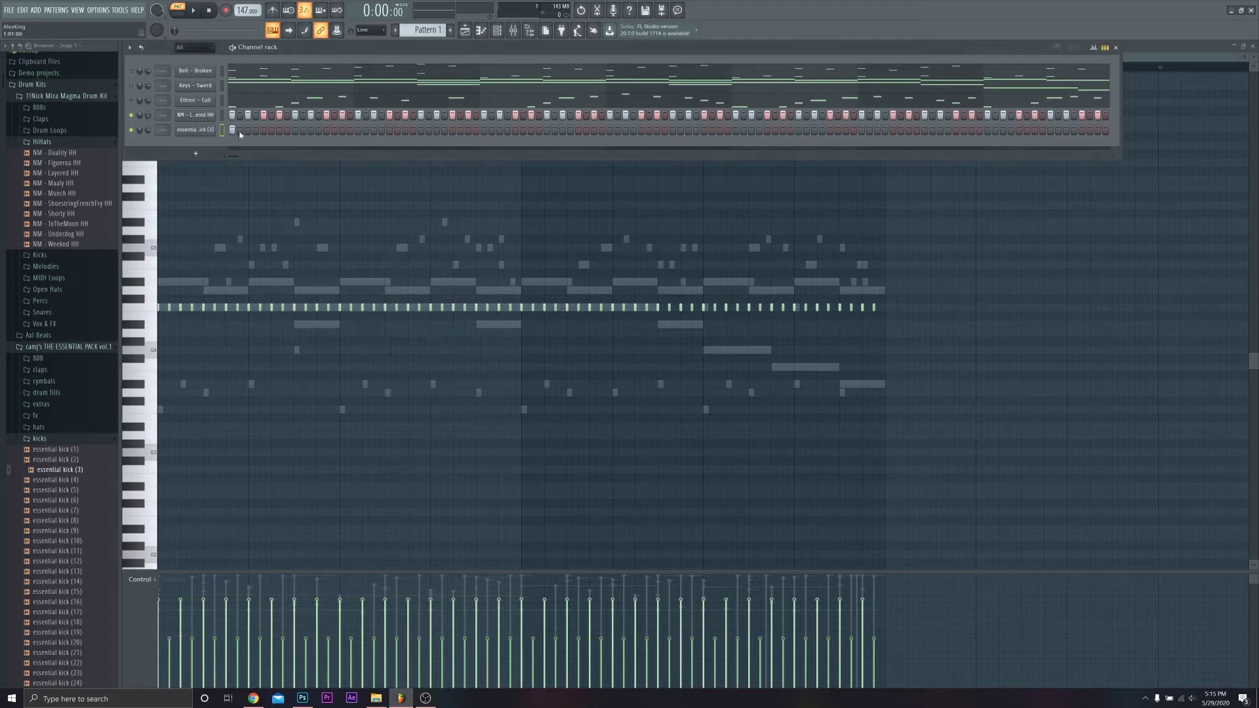
- Add bounce snare from the snares folder of camj's THE ESSENTIAL PACK vol.1 as a new channel below the kick
click(43, 312)
click(72, 333)
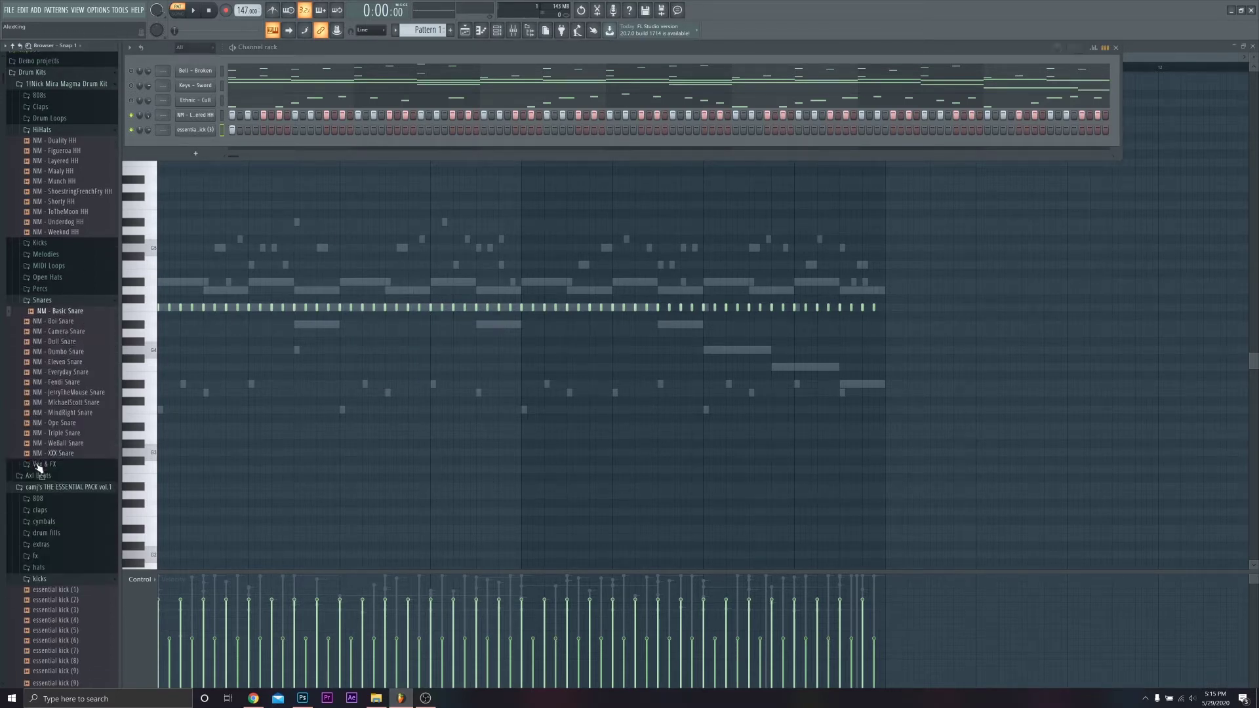
scroll(40, 394, down, 10)
click(41, 554)
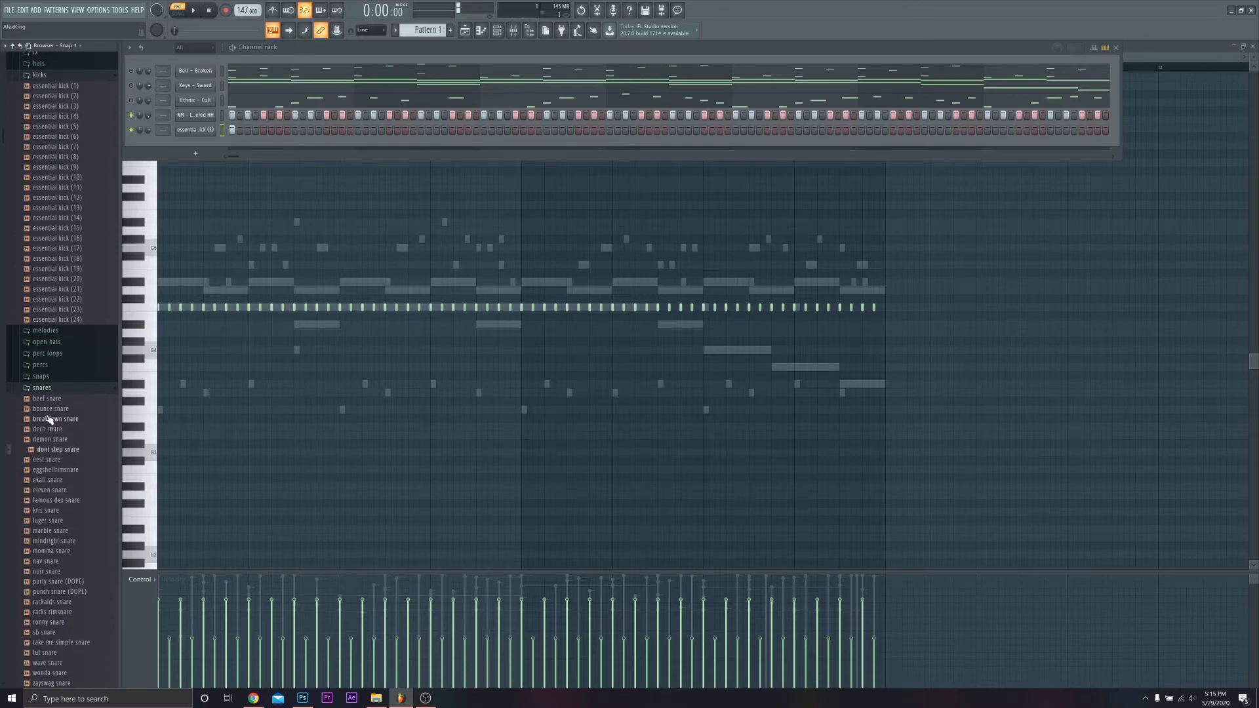
drag(51, 409, 213, 154)
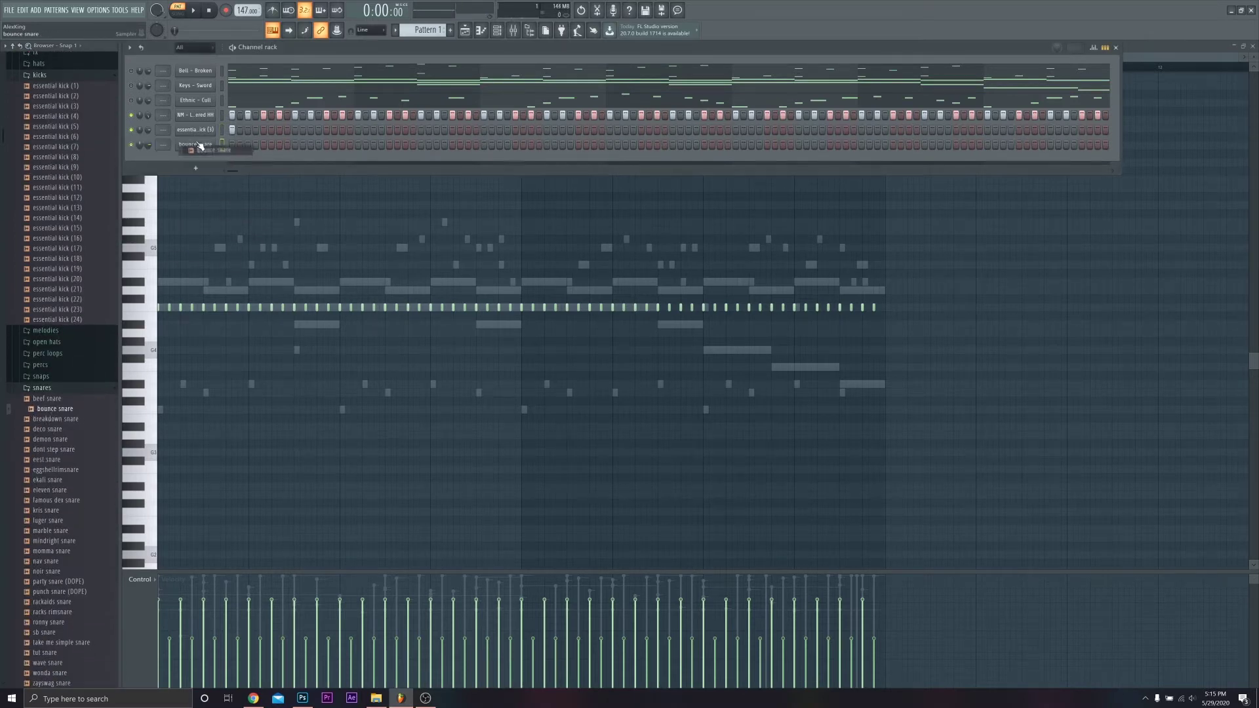
- Start playback and place bounce snare hits on steps 9 and 25
key(space)
click(296, 144)
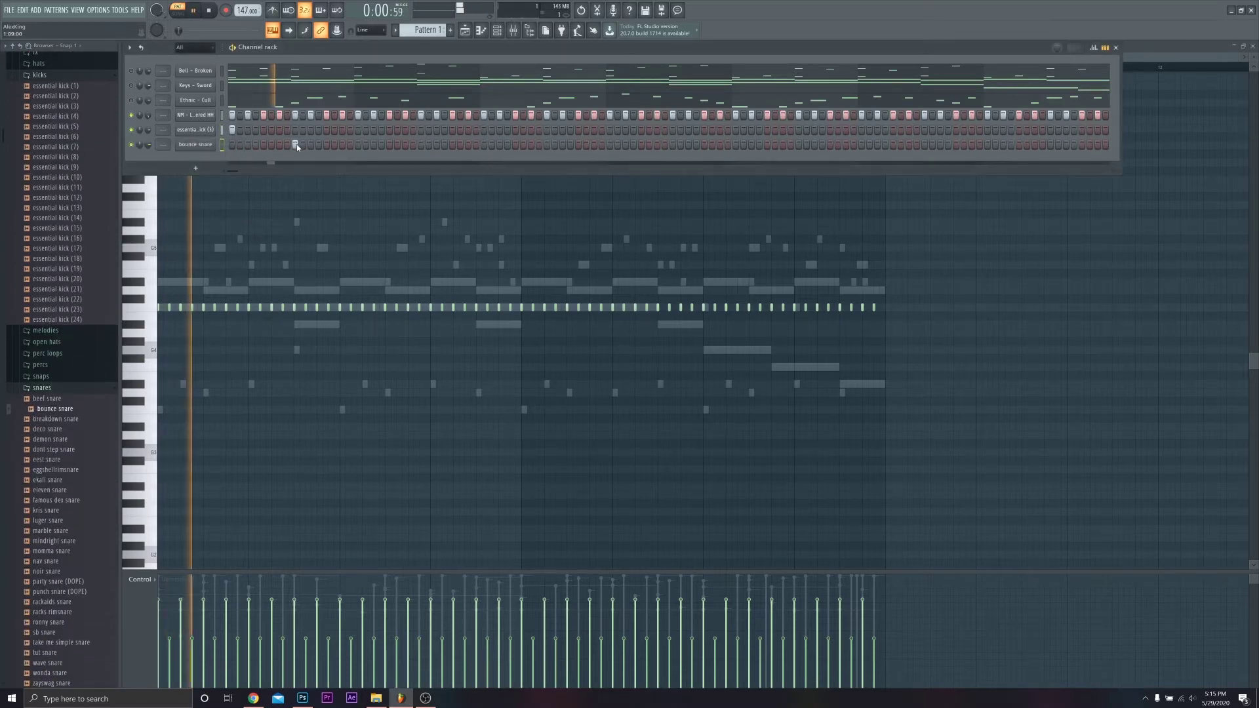
click(421, 144)
- Unmute the Ethnic, Keys - Sword and Bell - Broken melody channels and restart playback
click(131, 100)
click(131, 86)
click(131, 71)
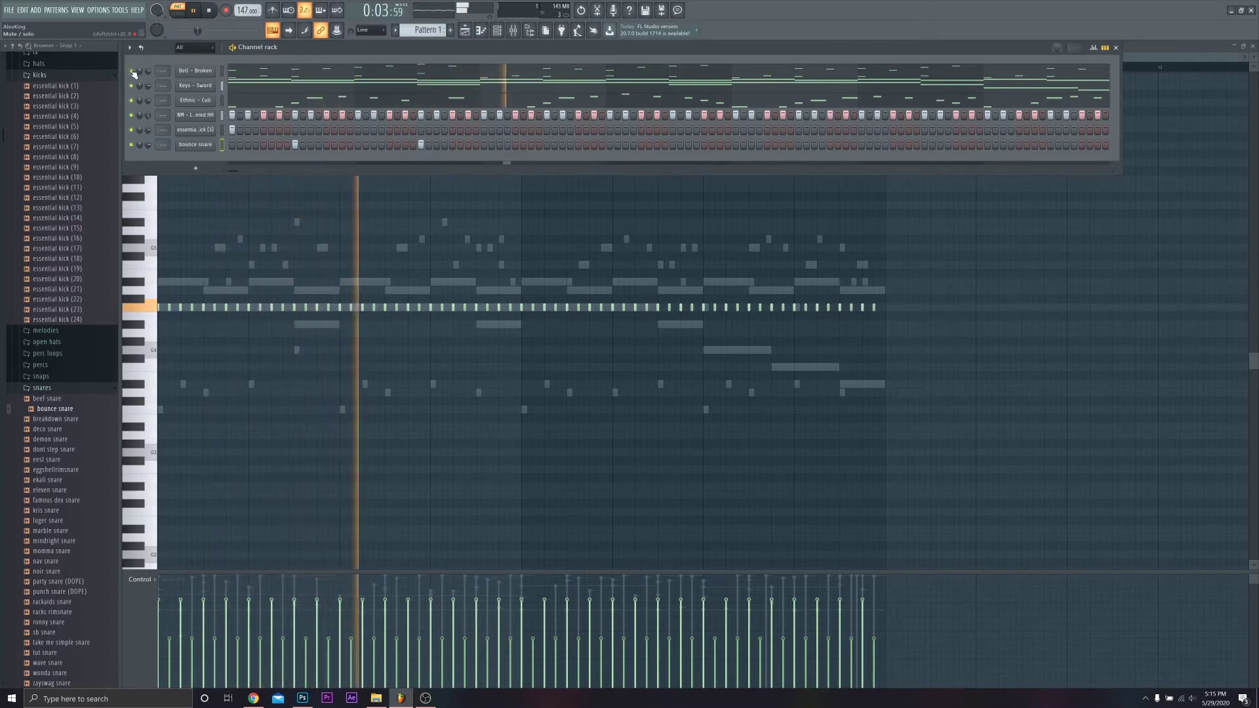
key(space)
key(space)
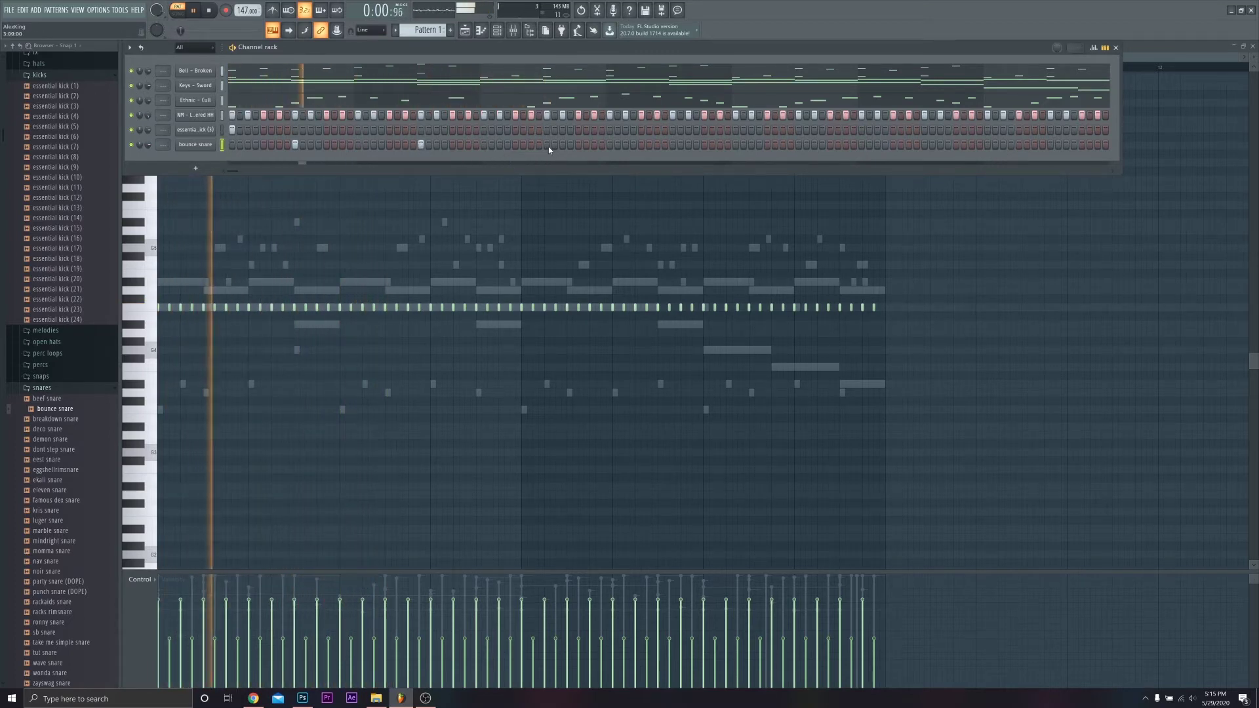
- Continue the snare every 16 steps, placing hits on steps 41, 57, 73, 89 and 105 during playback
click(547, 145)
click(672, 145)
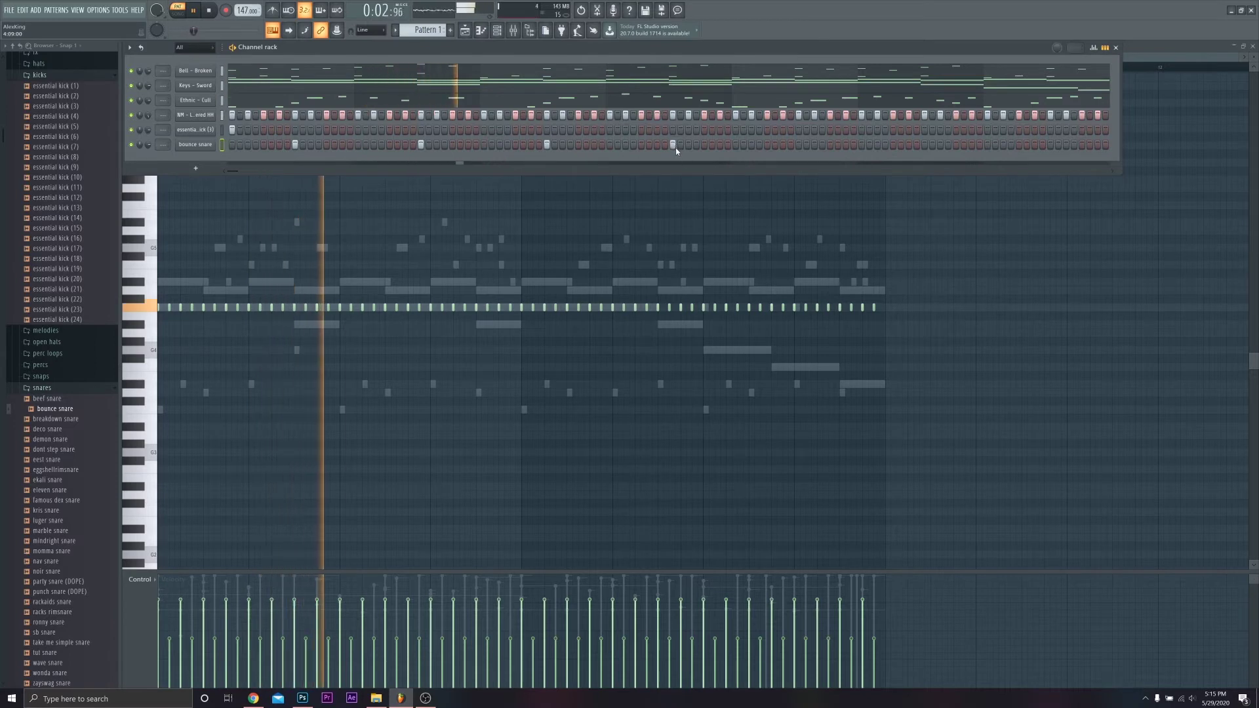
click(925, 145)
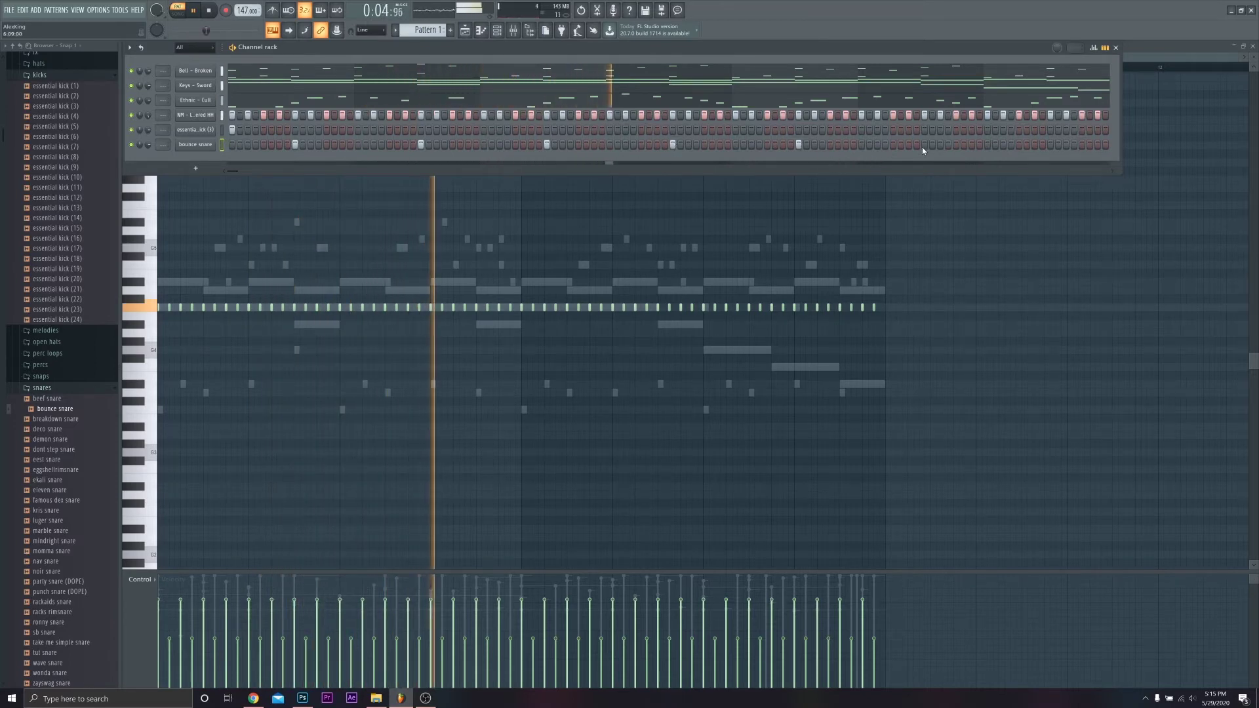
click(1050, 144)
key(space)
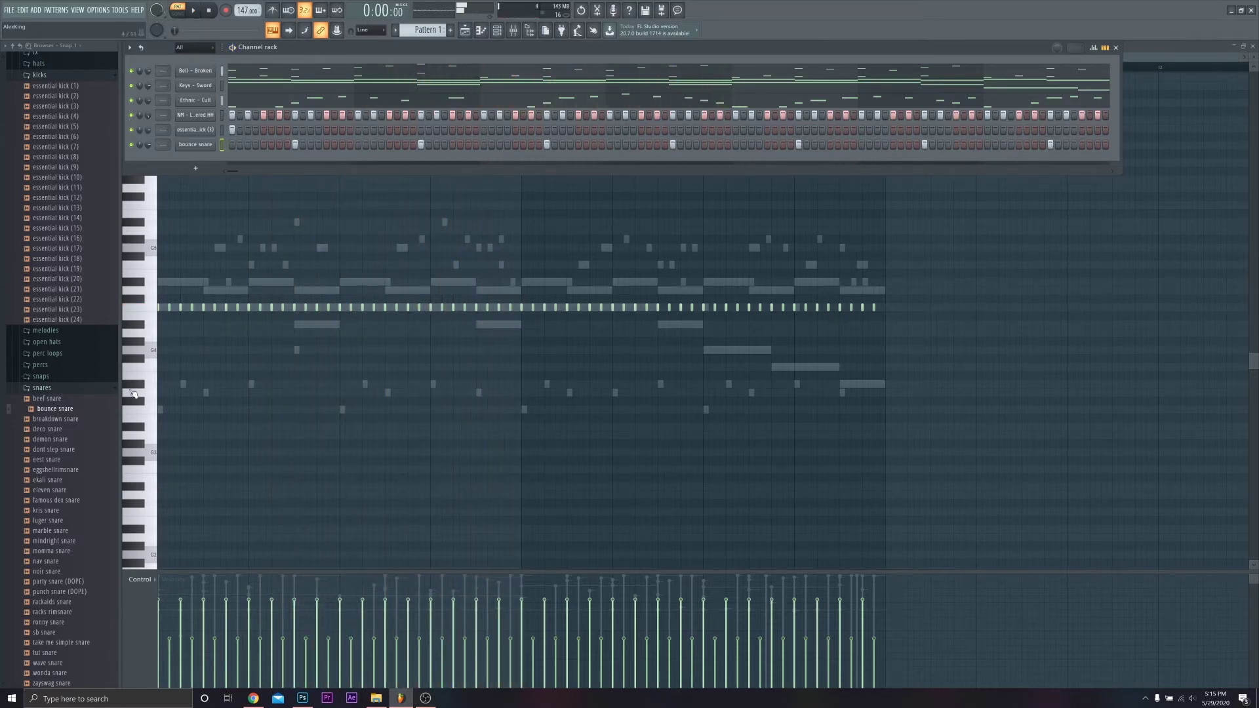
- Swap the bounce snare sample for demon snare in the same channel, and normalize and level it during playback
drag(65, 460, 74, 446)
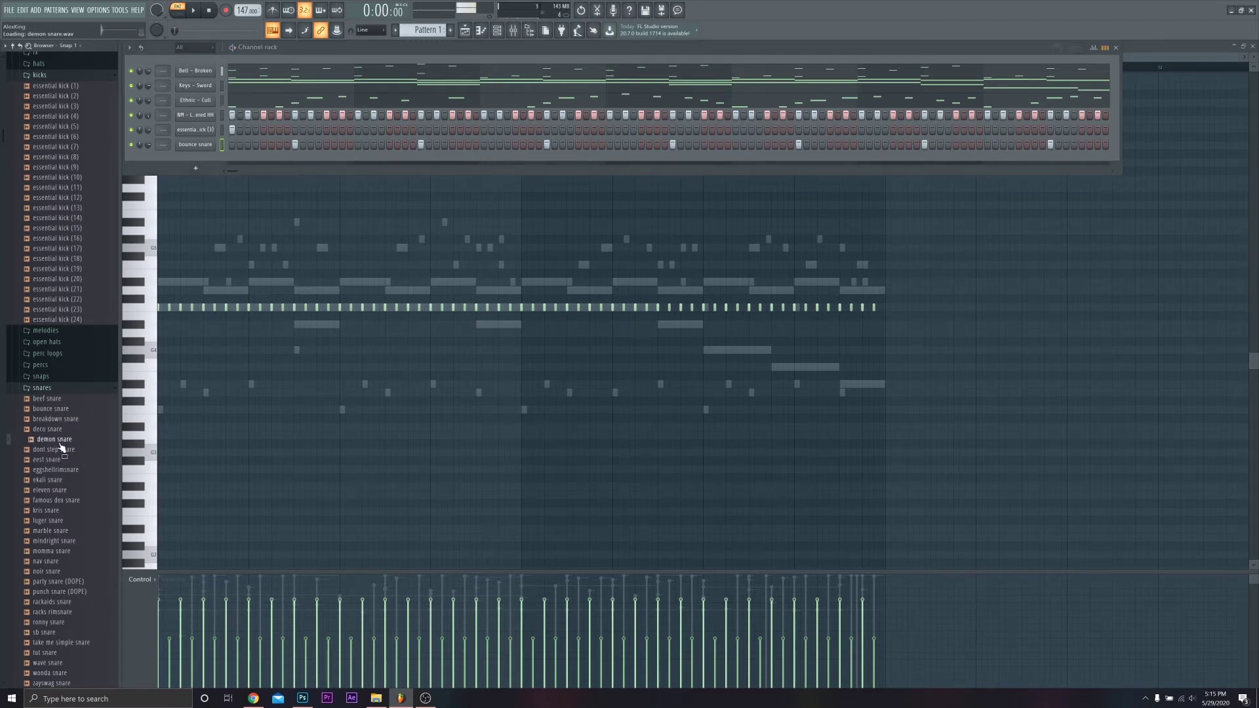
drag(185, 175, 196, 158)
click(199, 154)
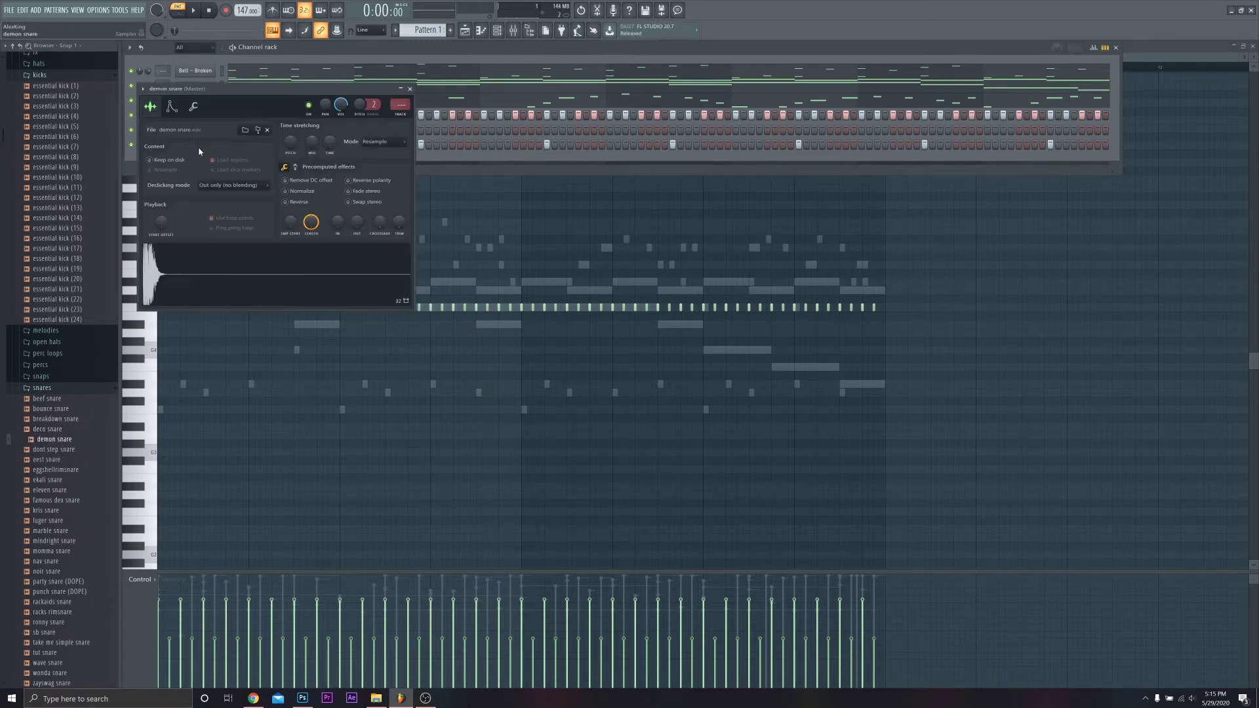
key(space)
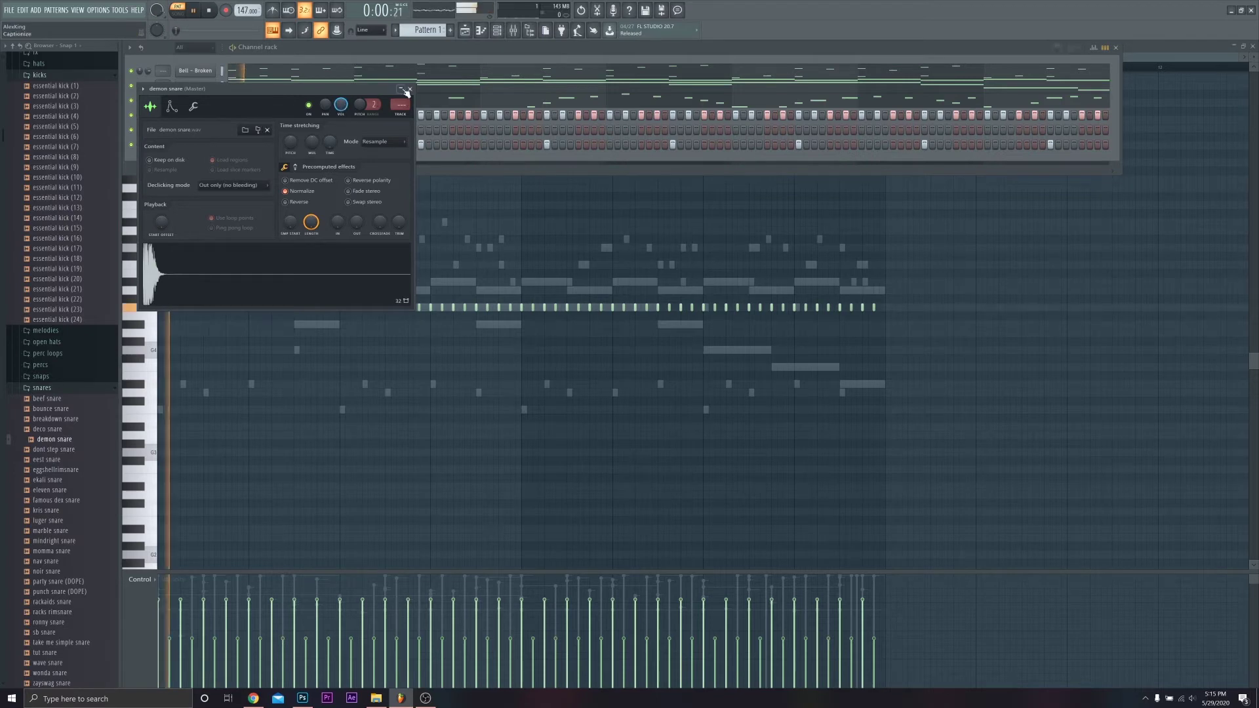
key(Escape)
drag(149, 146, 150, 146)
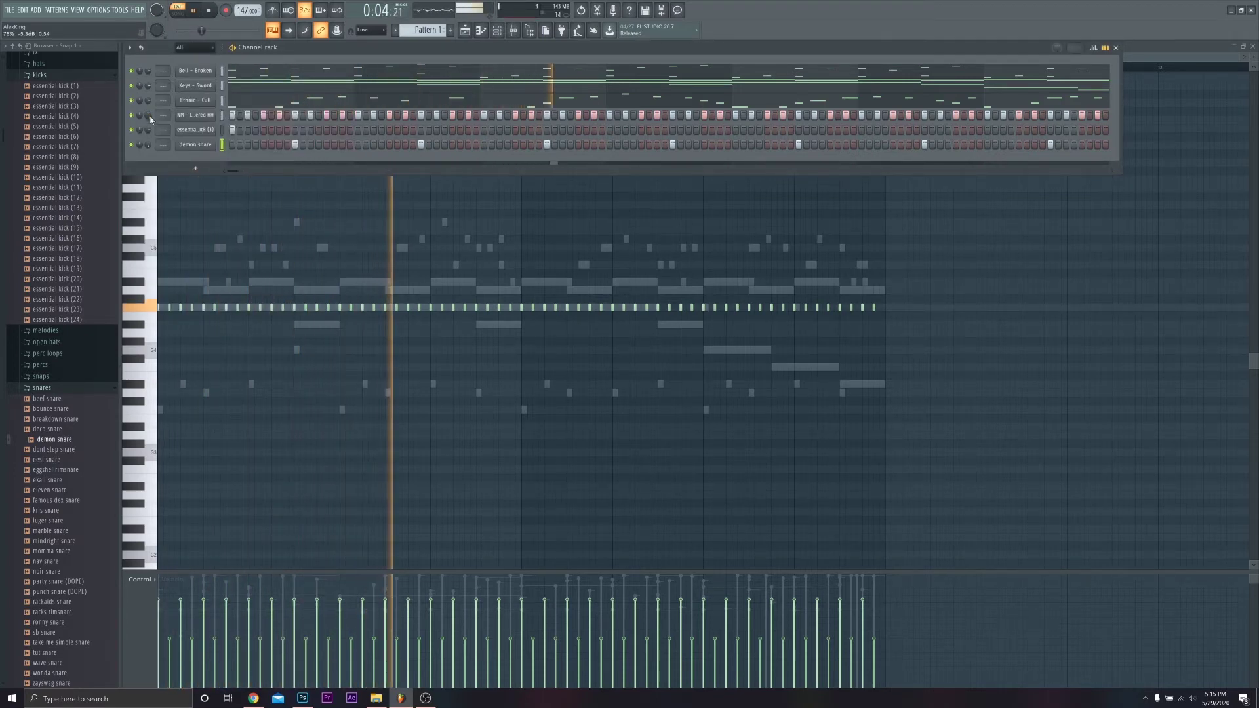
- Replace the demon snare sample with eggshellrimsnare in the same channel, and play back the pattern with its channel settings opened briefly
key(space)
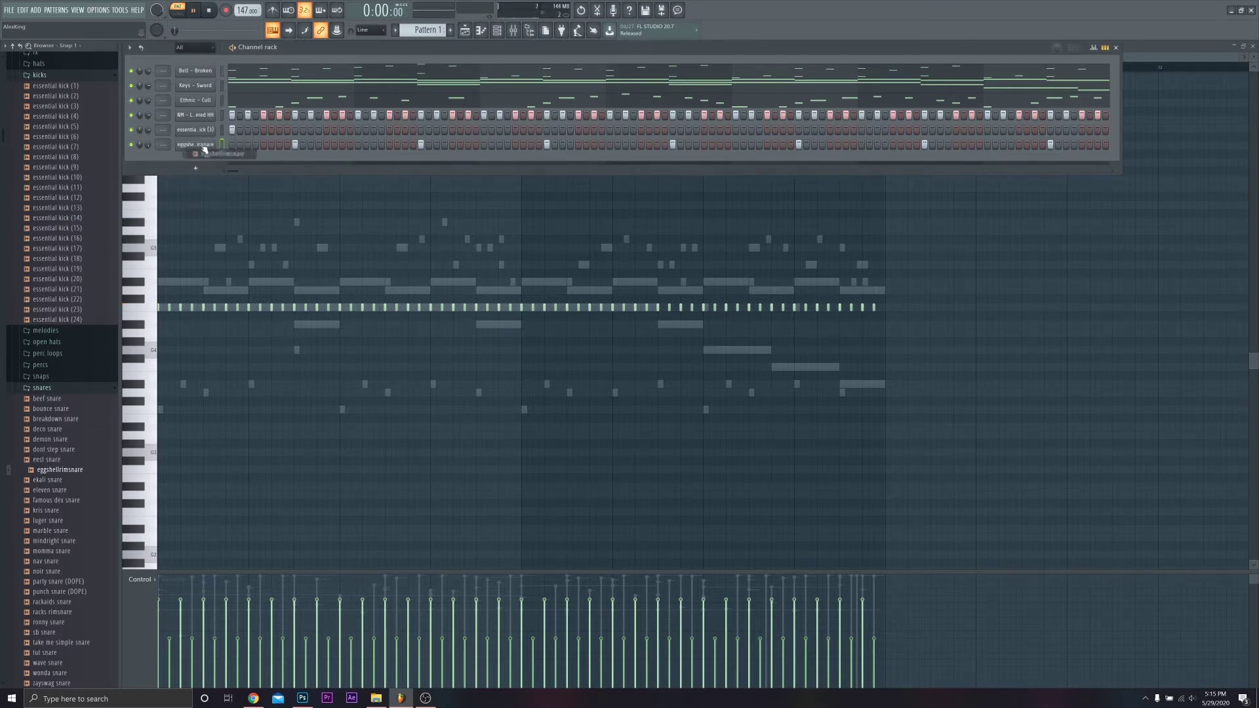
key(space)
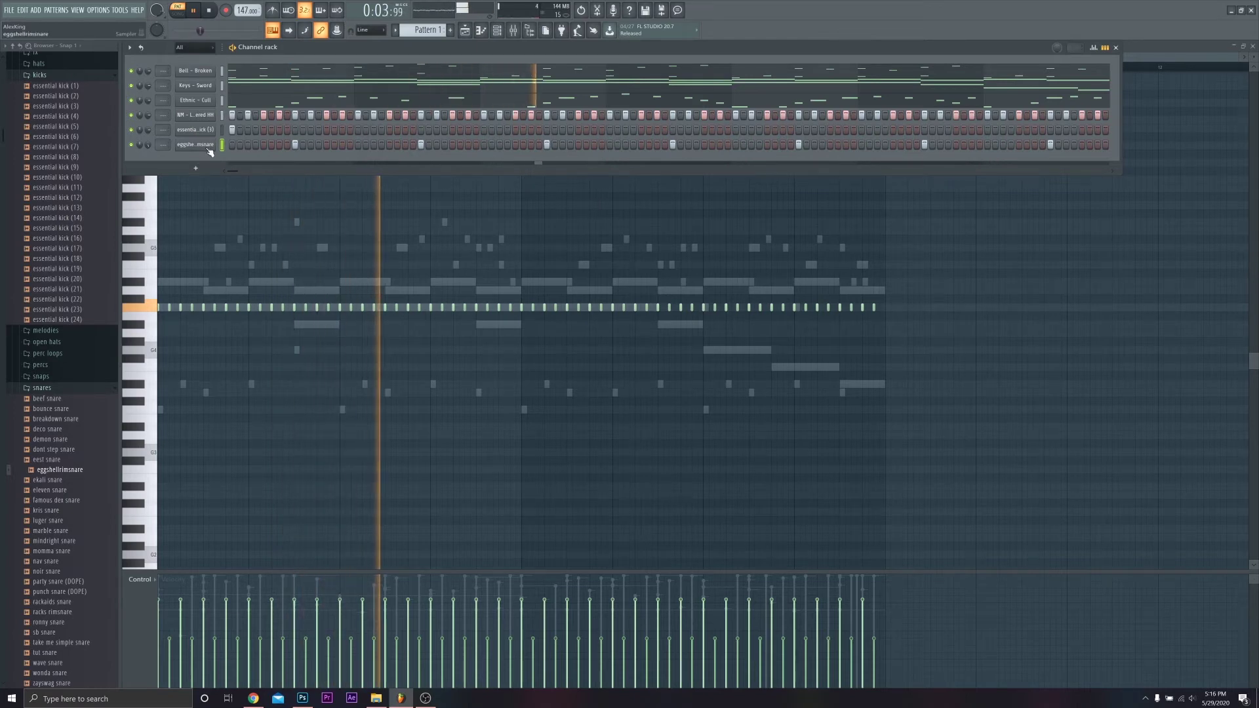
click(210, 152)
click(407, 104)
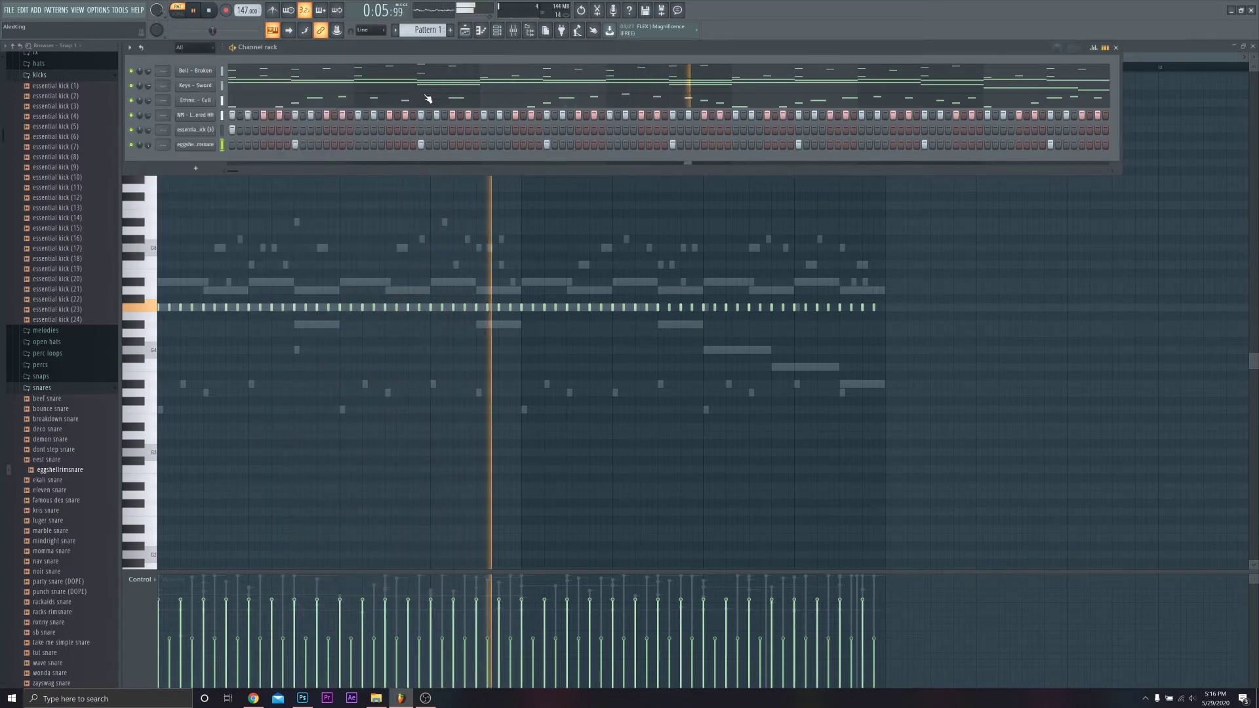
- Lower the Keys - Sword channel volume to about 66% while the pattern plays, and stop playback
drag(232, 171, 284, 171)
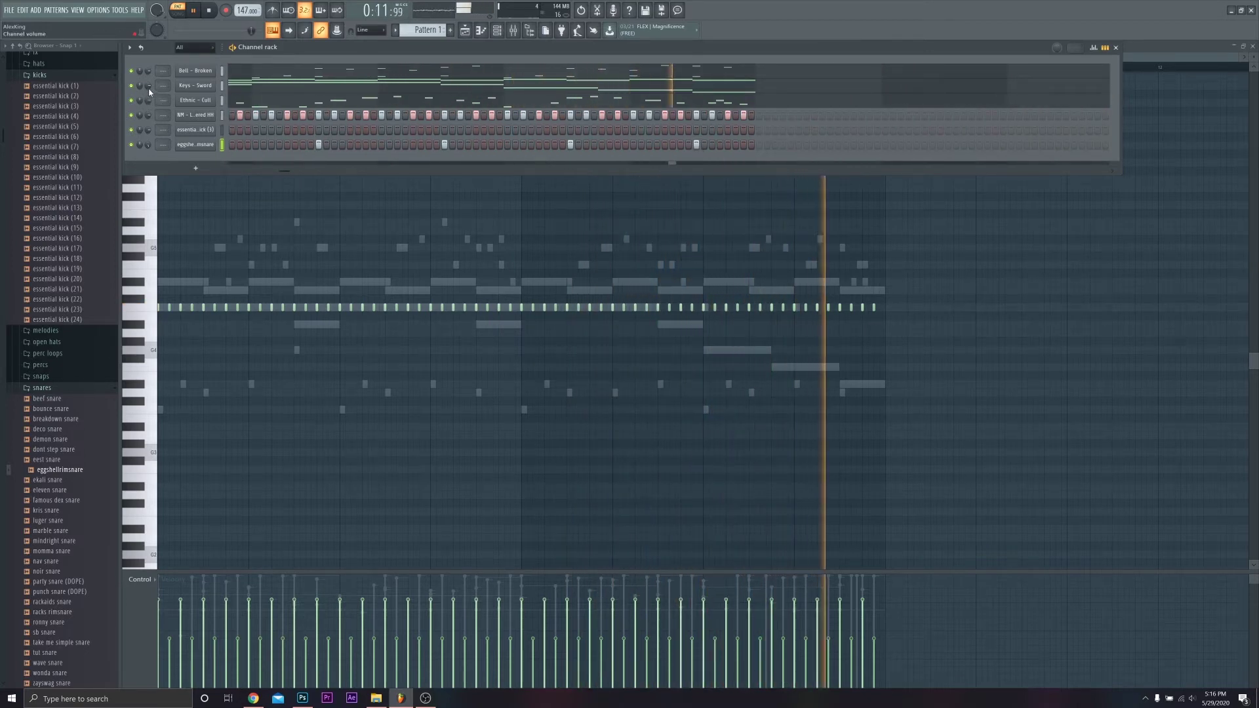
drag(149, 92, 150, 105)
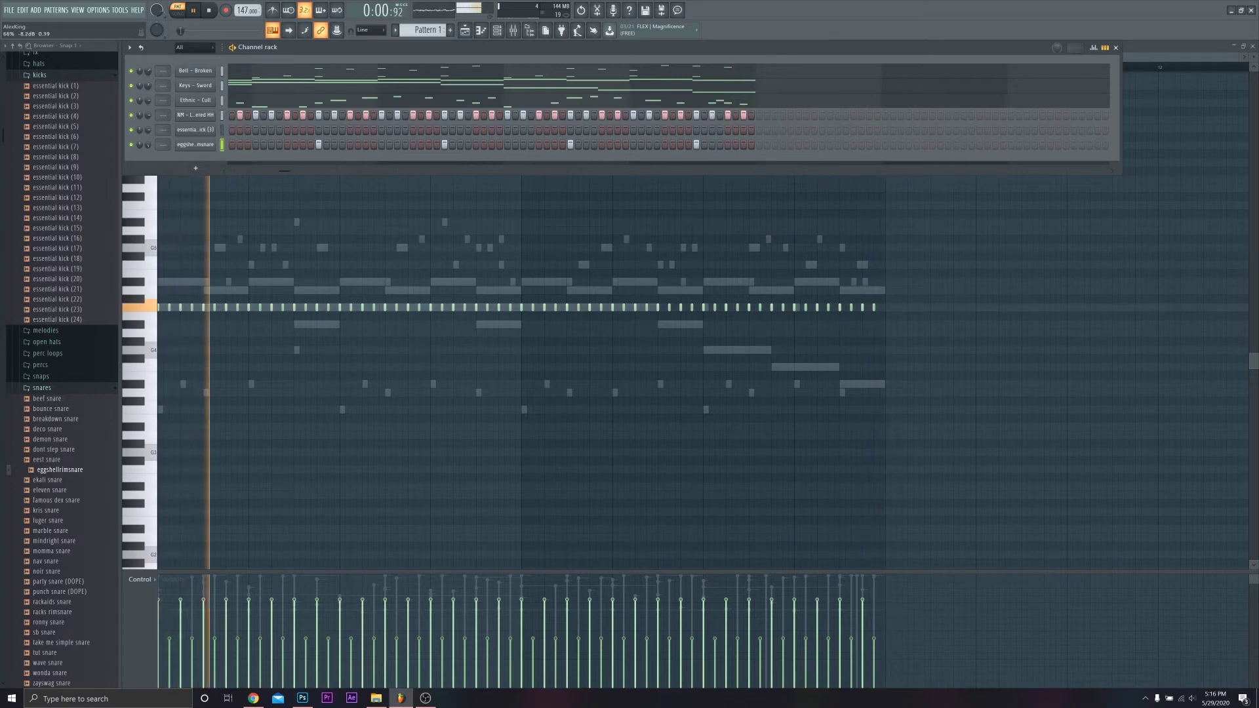
drag(286, 169, 237, 173)
key(space)
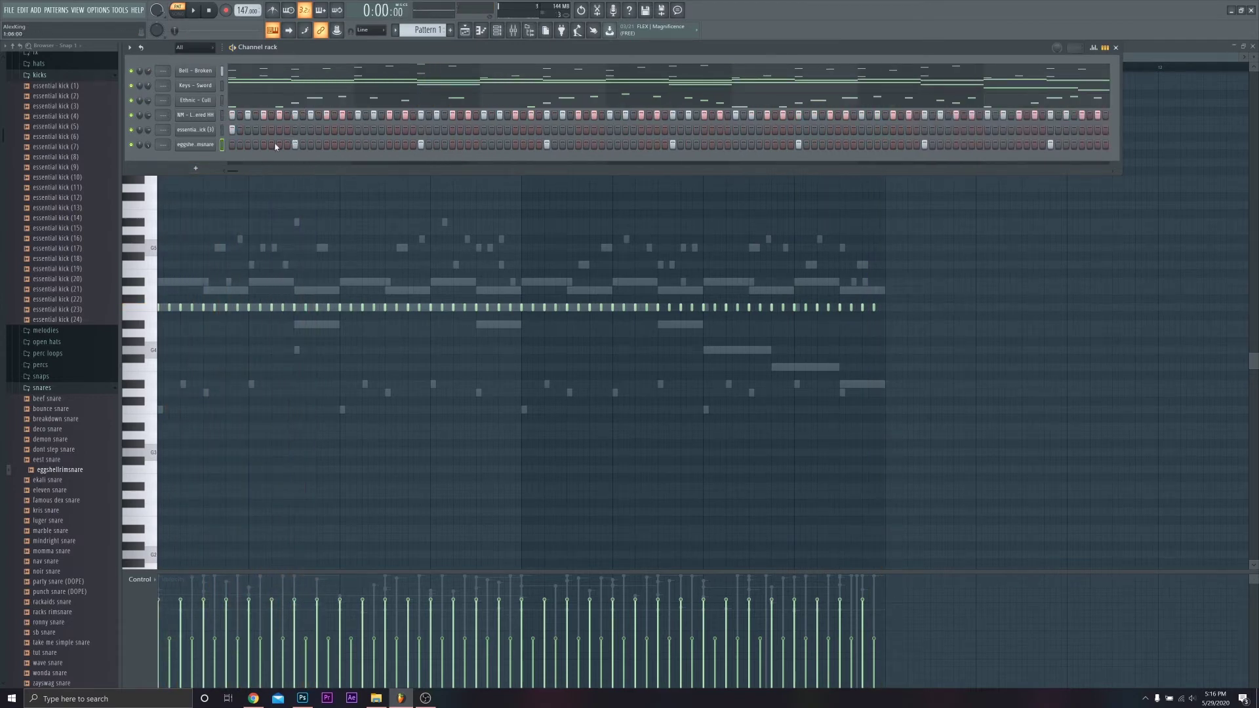
- Add kick hits on steps 19 and 21 of the essential kick (3) channel, checking the placement with playback
key(space)
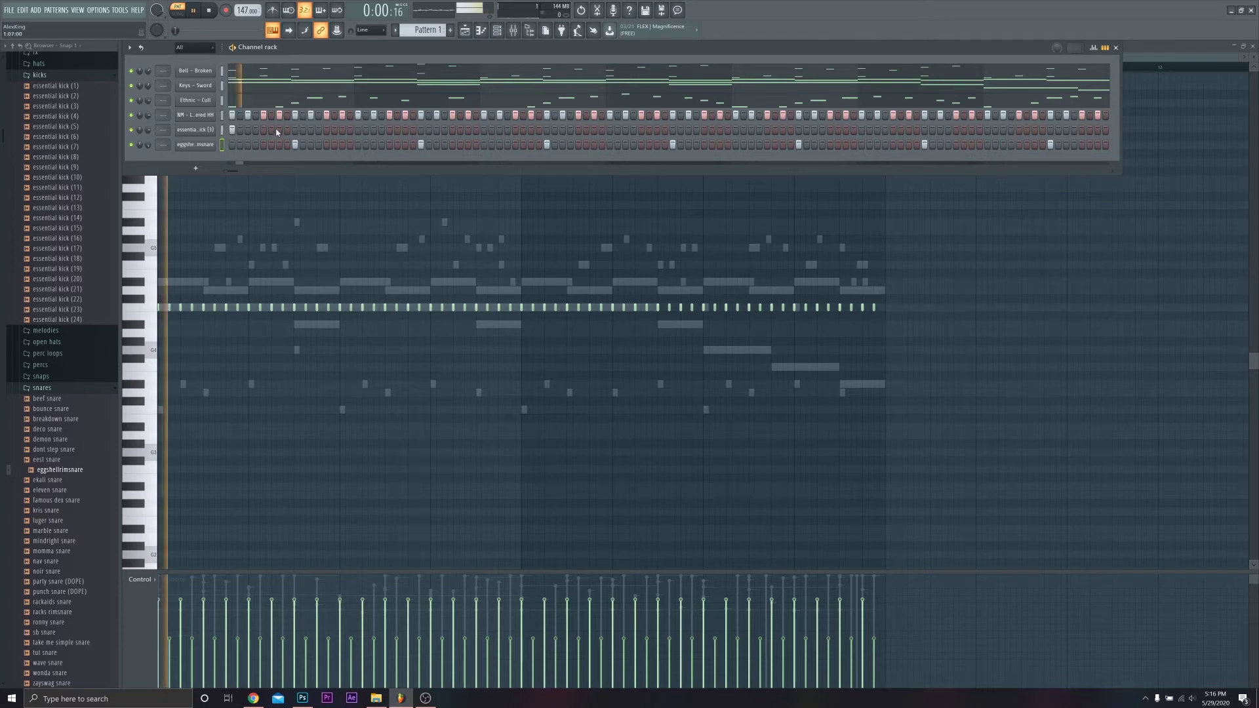
click(374, 130)
click(406, 130)
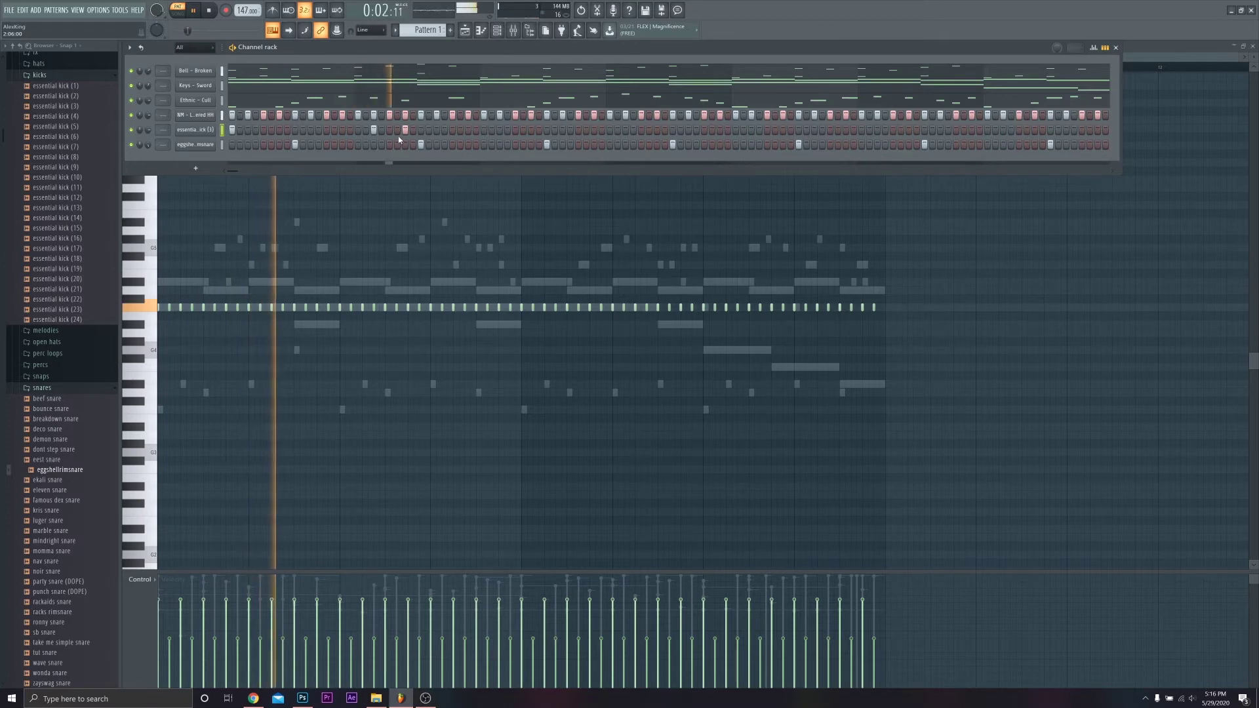
key(space)
click(390, 130)
key(space)
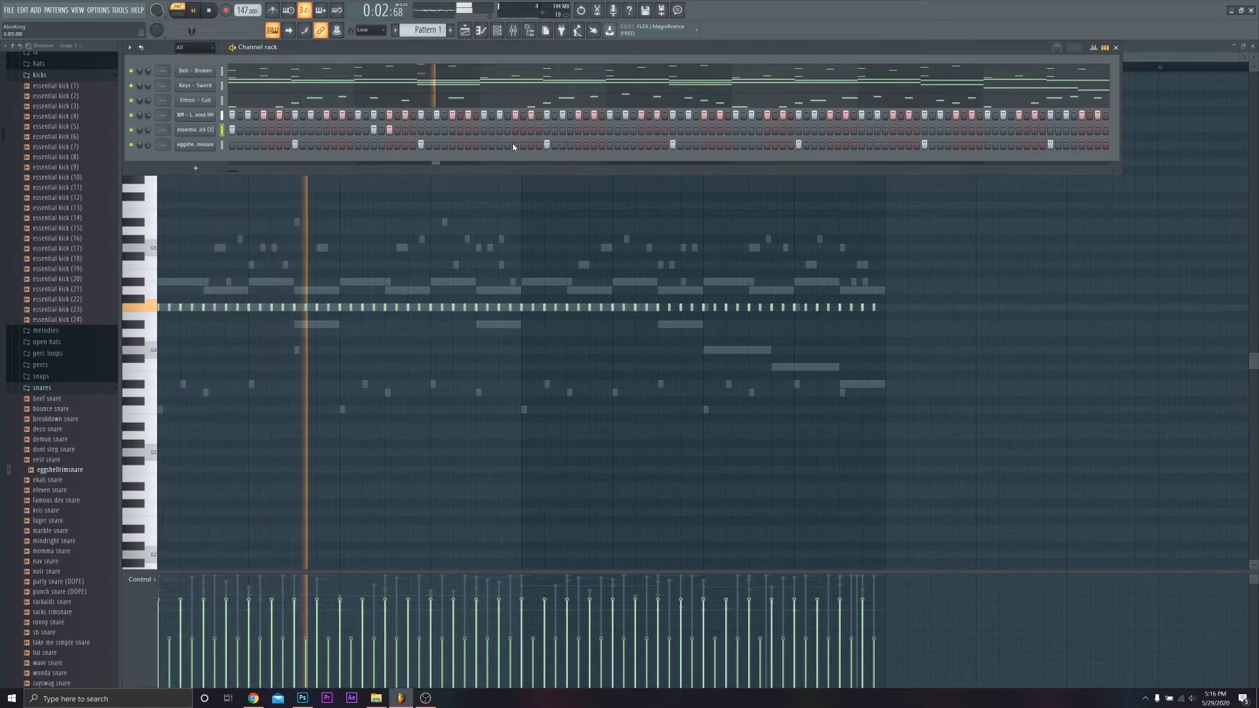
- Add kick hits on steps 33 and 55, playing the pattern back to check them
key(space)
click(483, 129)
key(space)
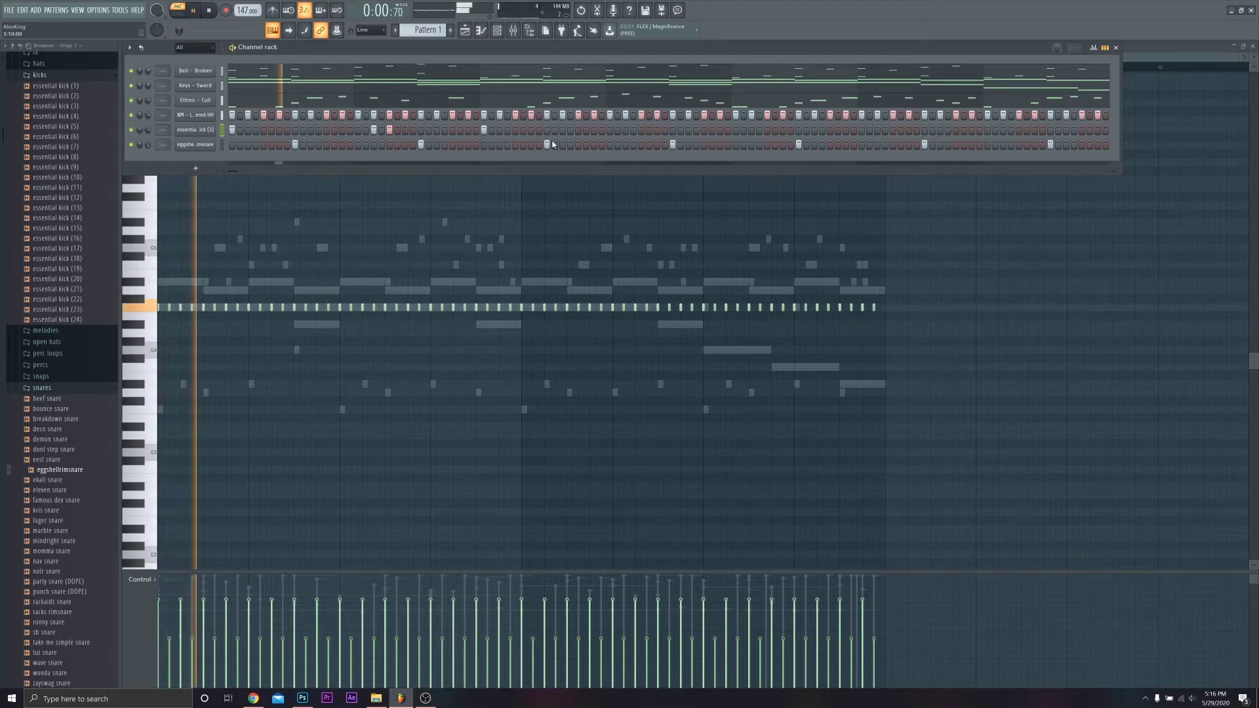
click(657, 130)
key(space)
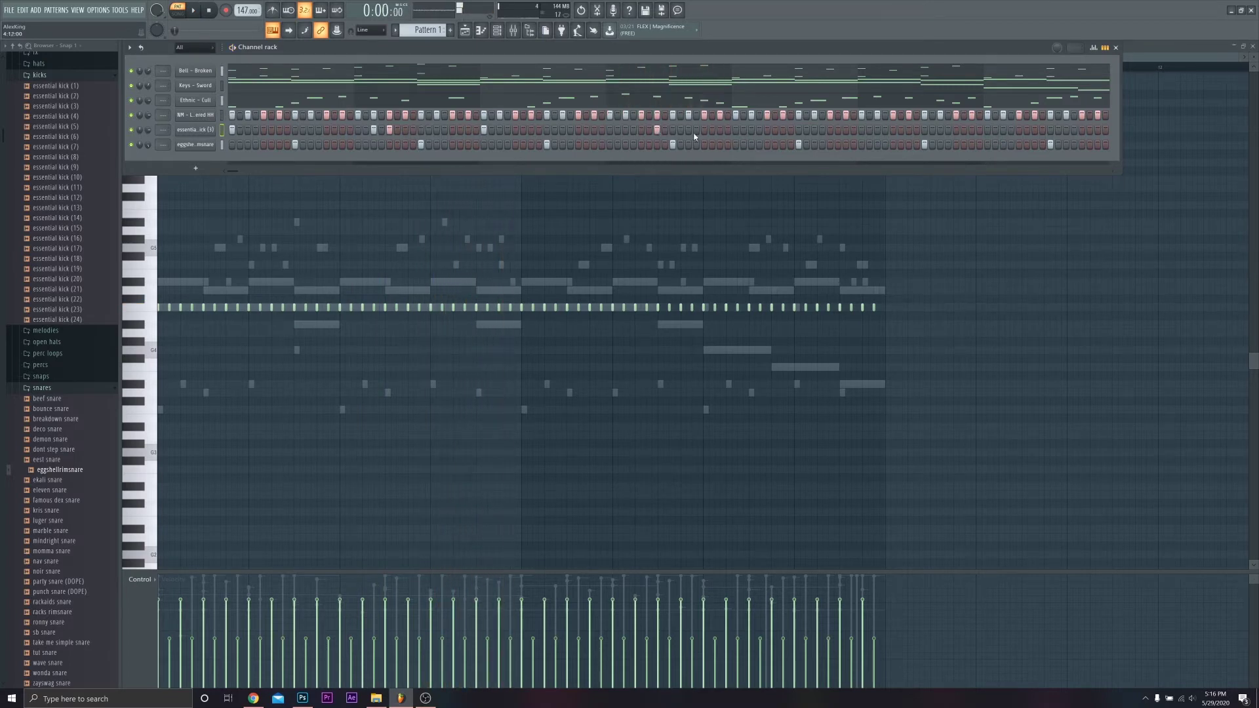
- Add kick hits on steps 59, 63 and 65, playing the pattern back to check them
click(690, 130)
key(space)
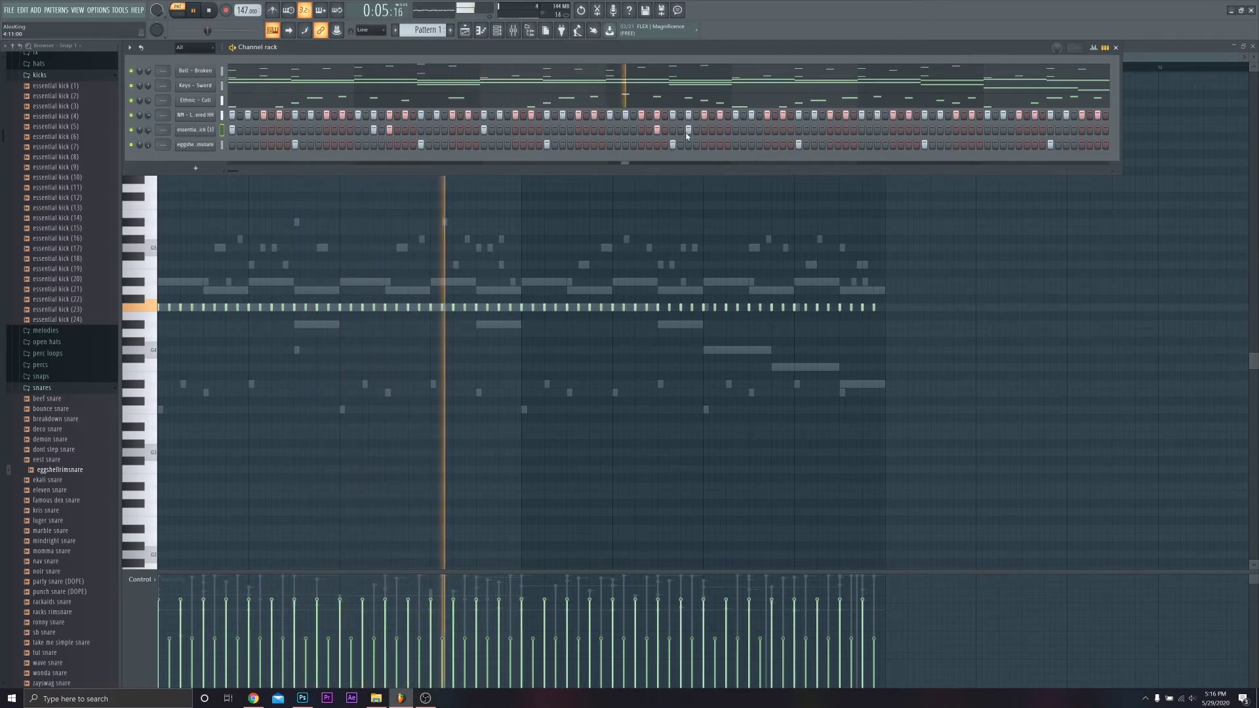
key(space)
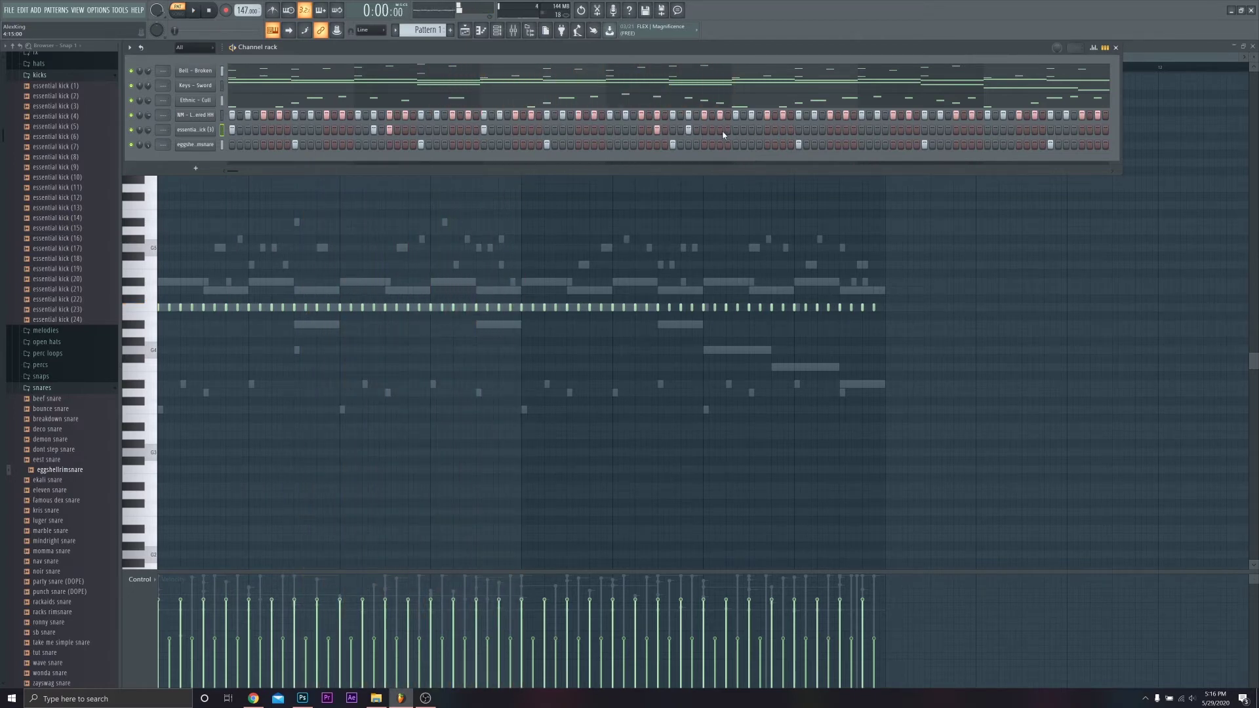
key(space)
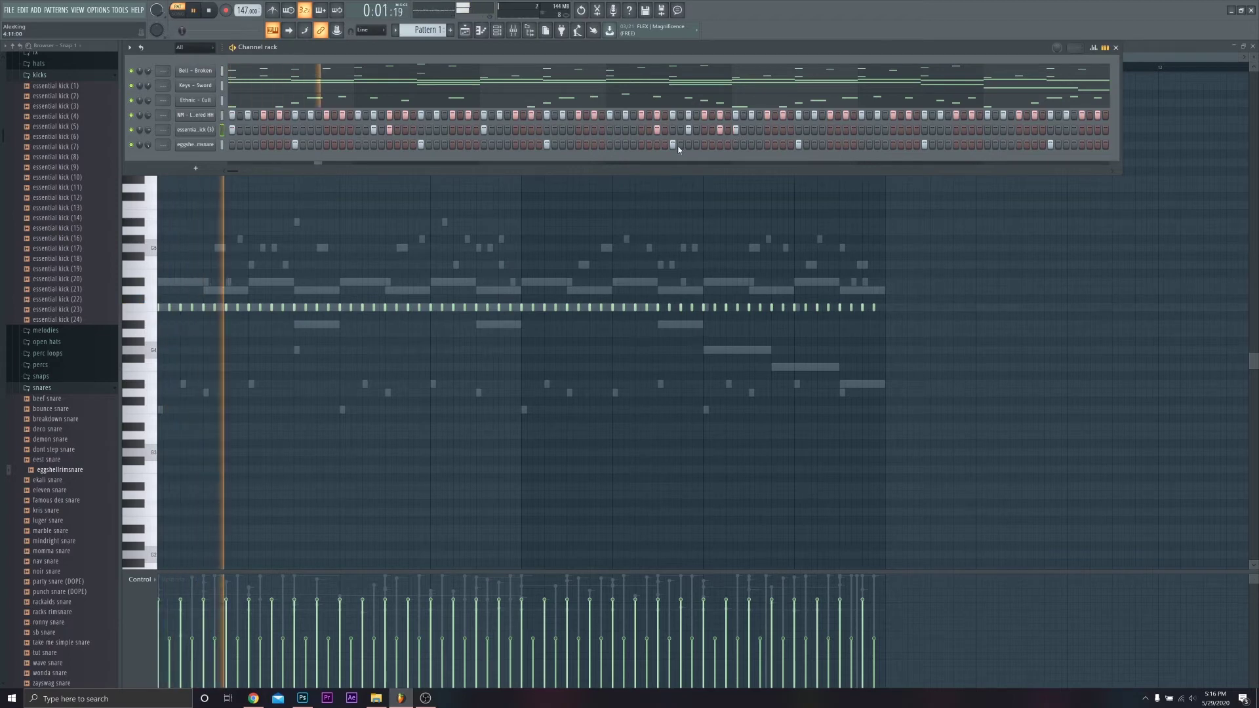
- In the kick's piano roll, delete the note at the start of bar 5 and duplicate bars 1–4 into bars 5–8
right_click(229, 129)
click(244, 135)
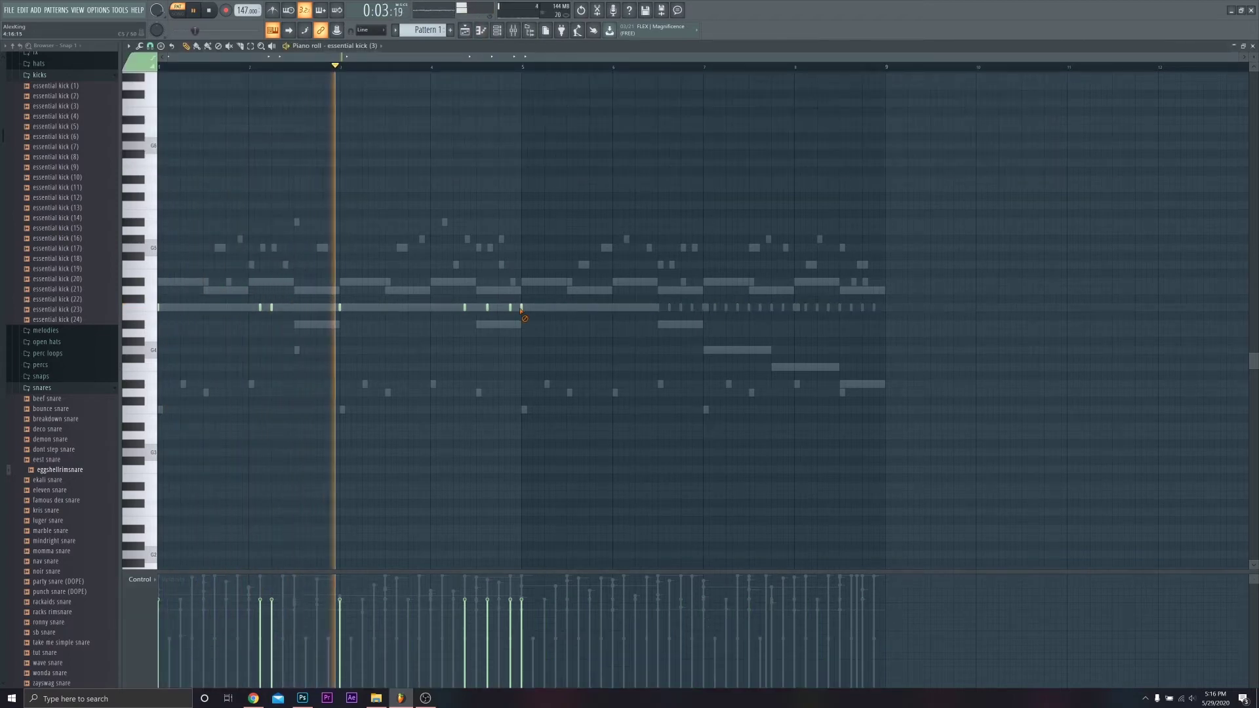
drag(521, 65, 3, 92)
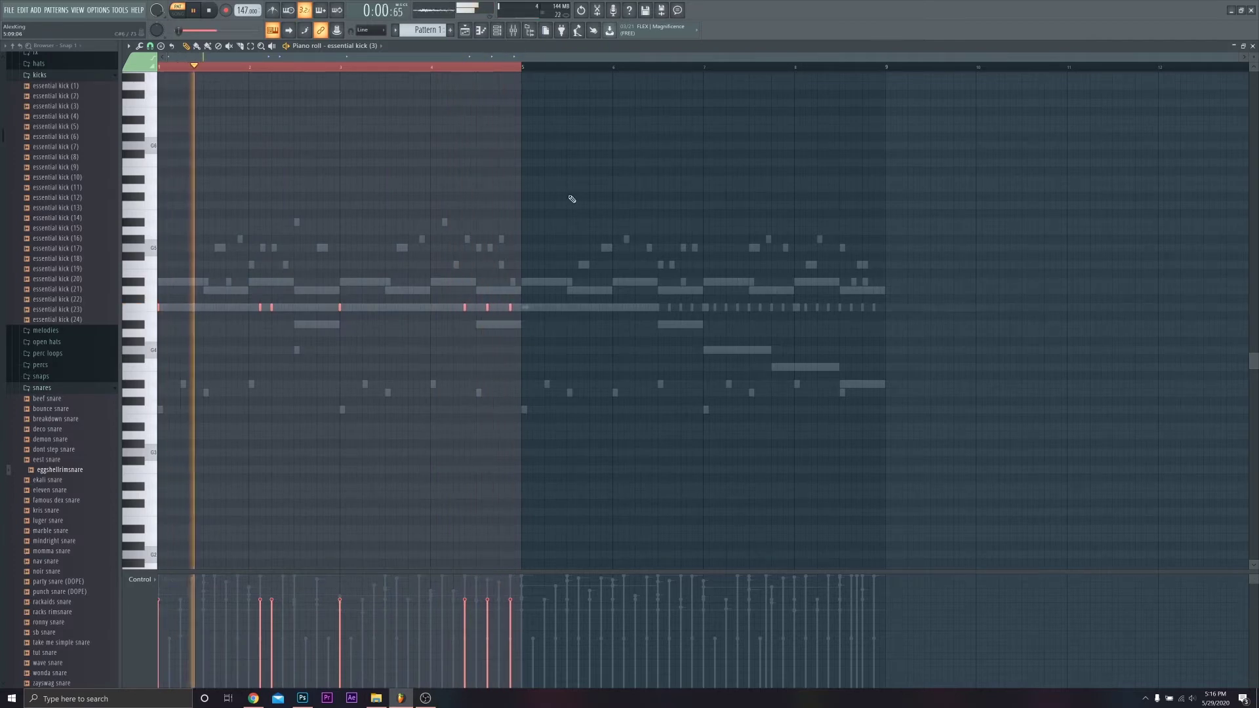
key(ctrl+b)
key(ctrl+d)
click(497, 30)
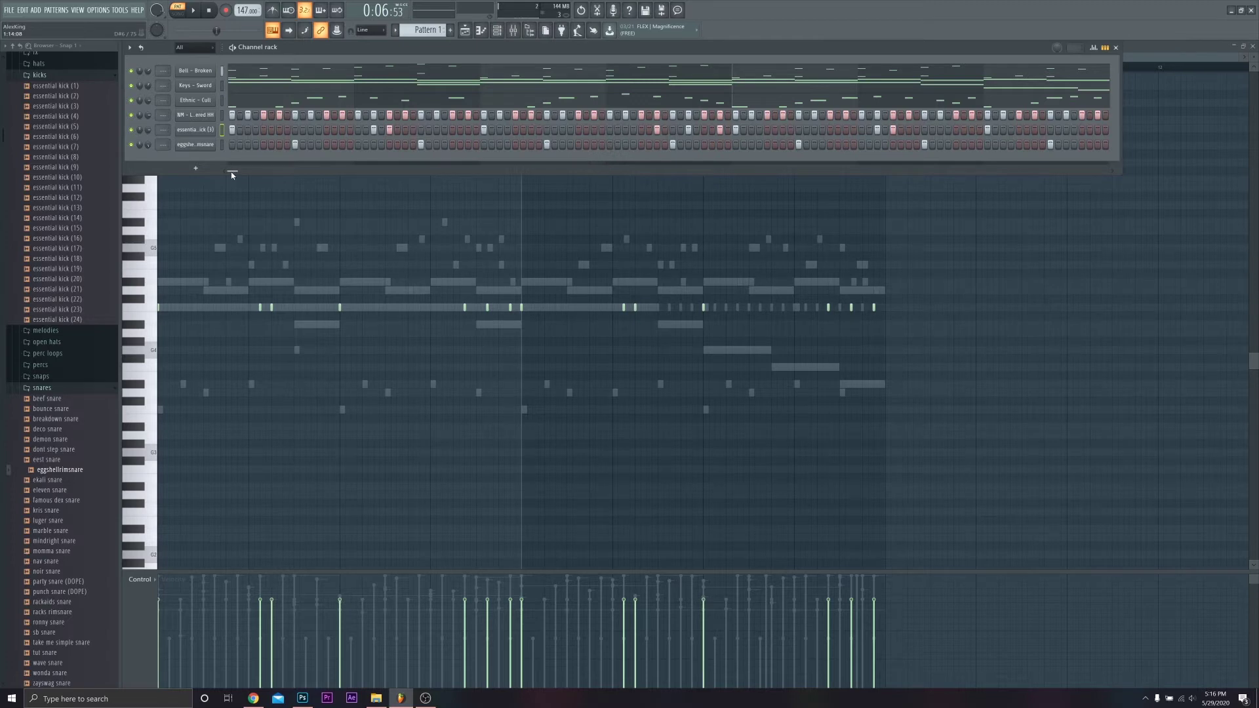
- In the essential kick (3) piano roll, transpose all kick notes down one semitone and deselect them
right_click(192, 131)
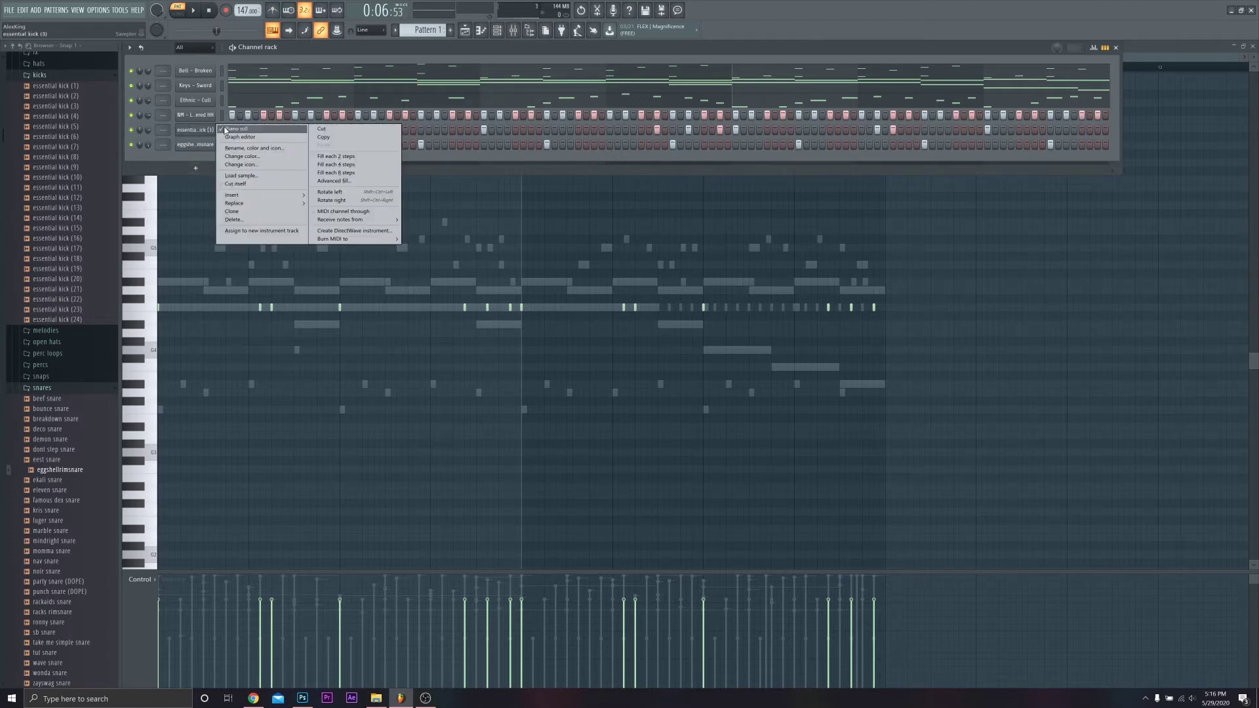
key(F5)
right_click(199, 126)
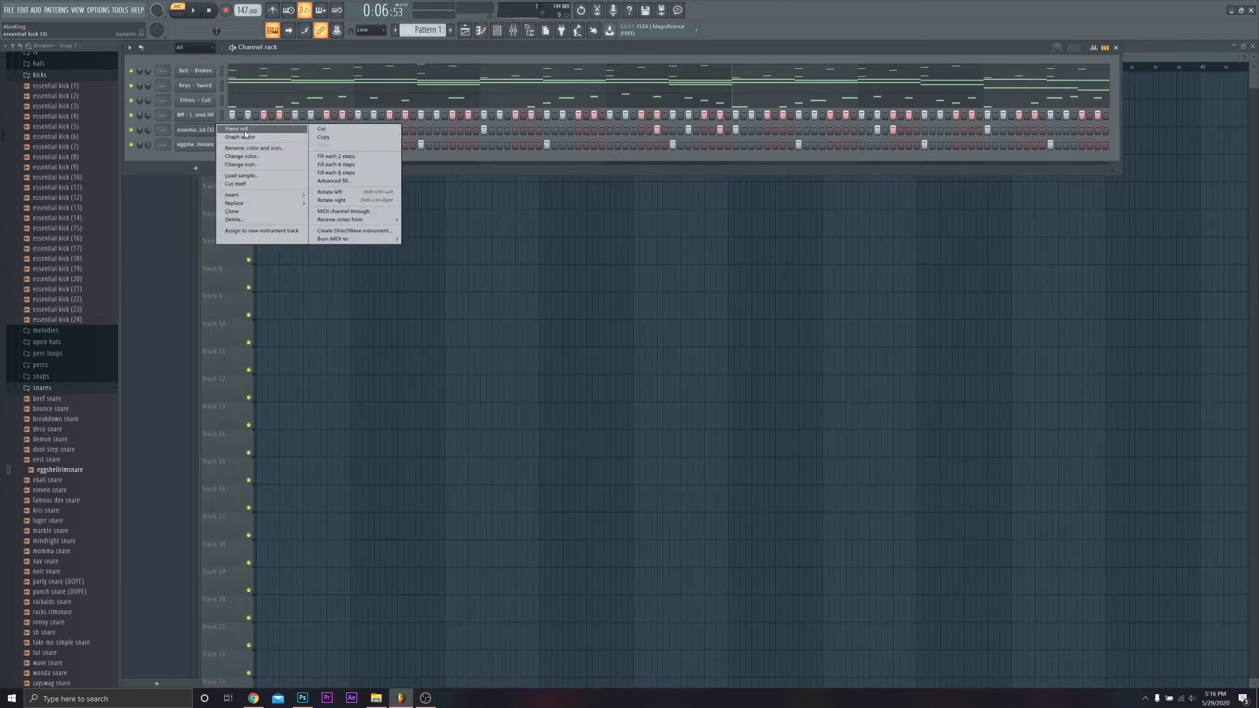
click(220, 131)
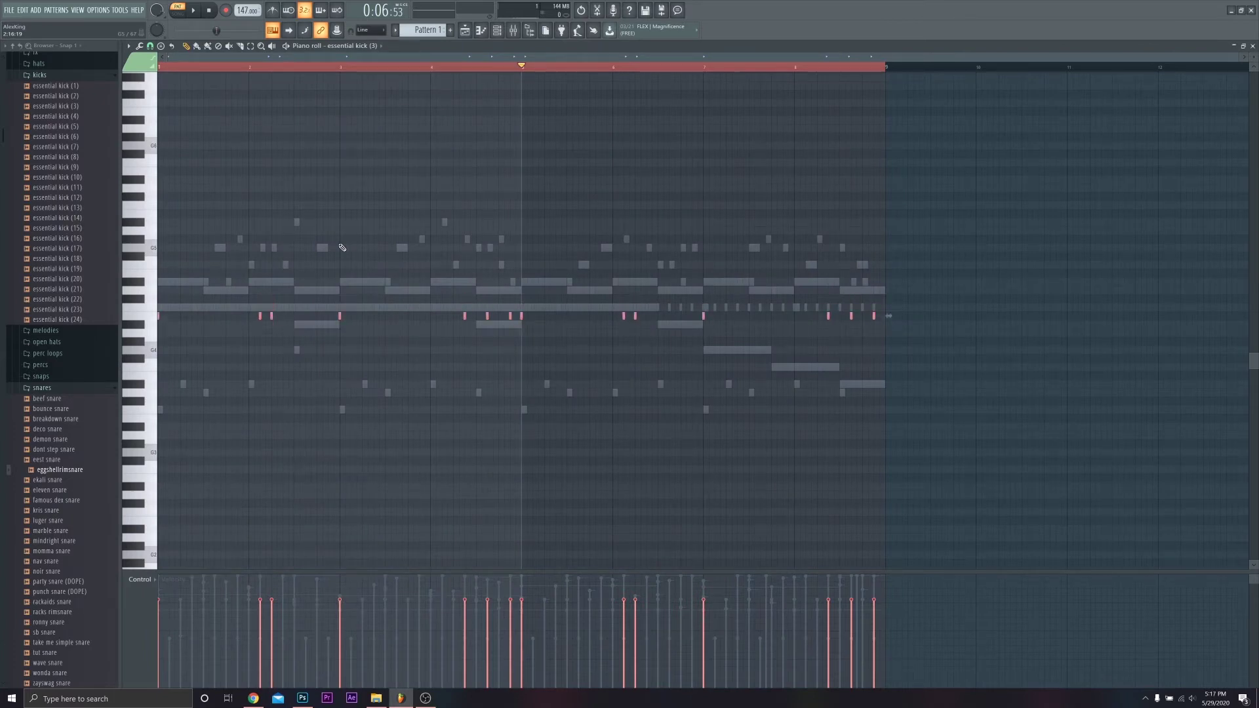
key(ctrl+d)
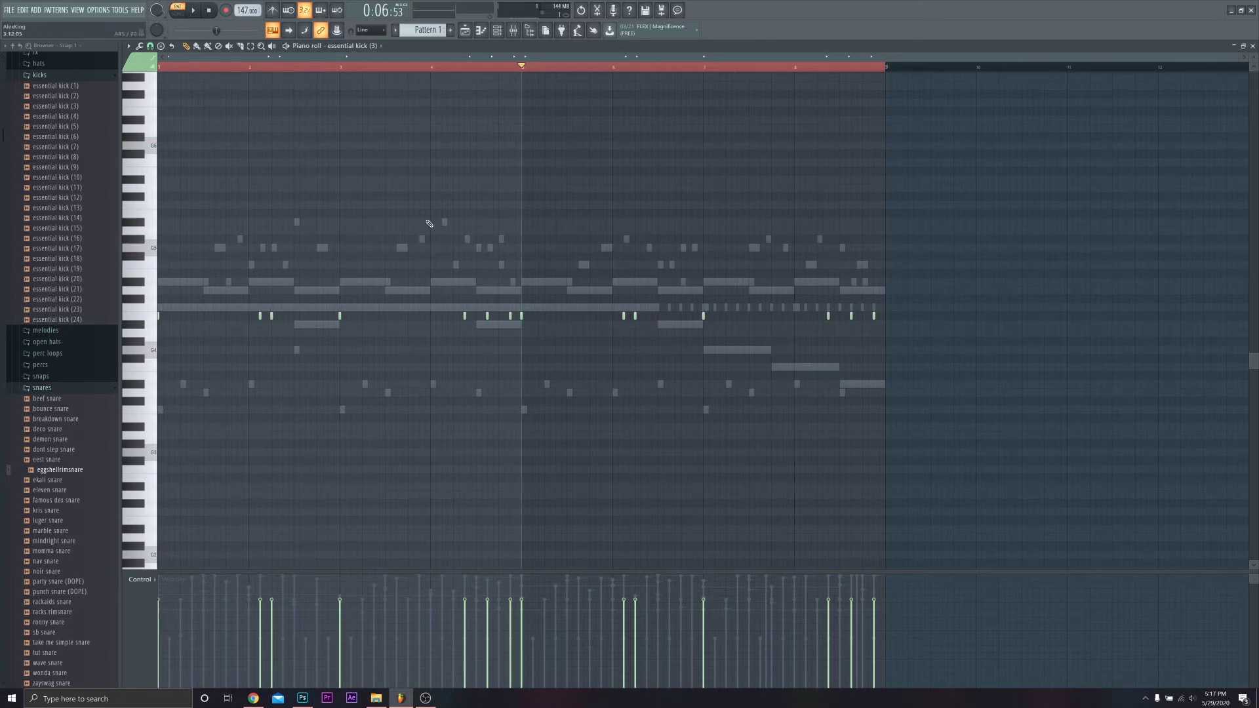
drag(849, 159, 269, 168)
- Open the piano roll of the NM - Layered HH hi-hat channel at its first bars
click(497, 30)
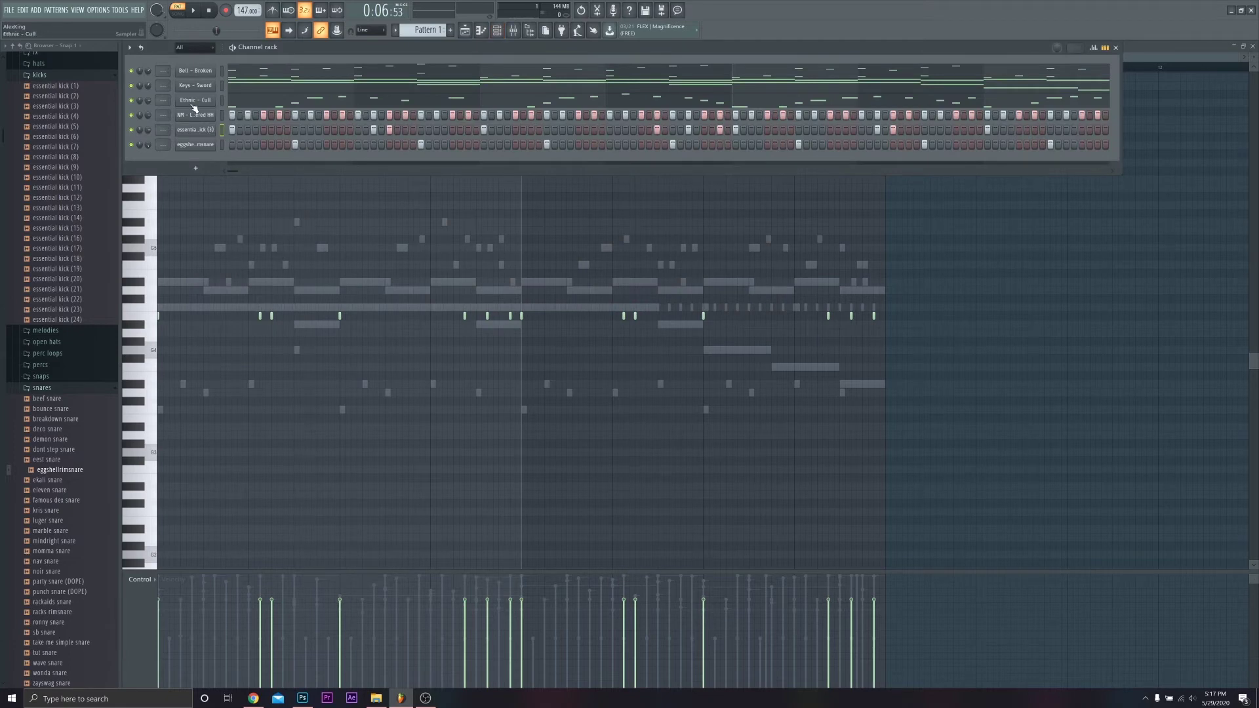
right_click(196, 116)
click(260, 115)
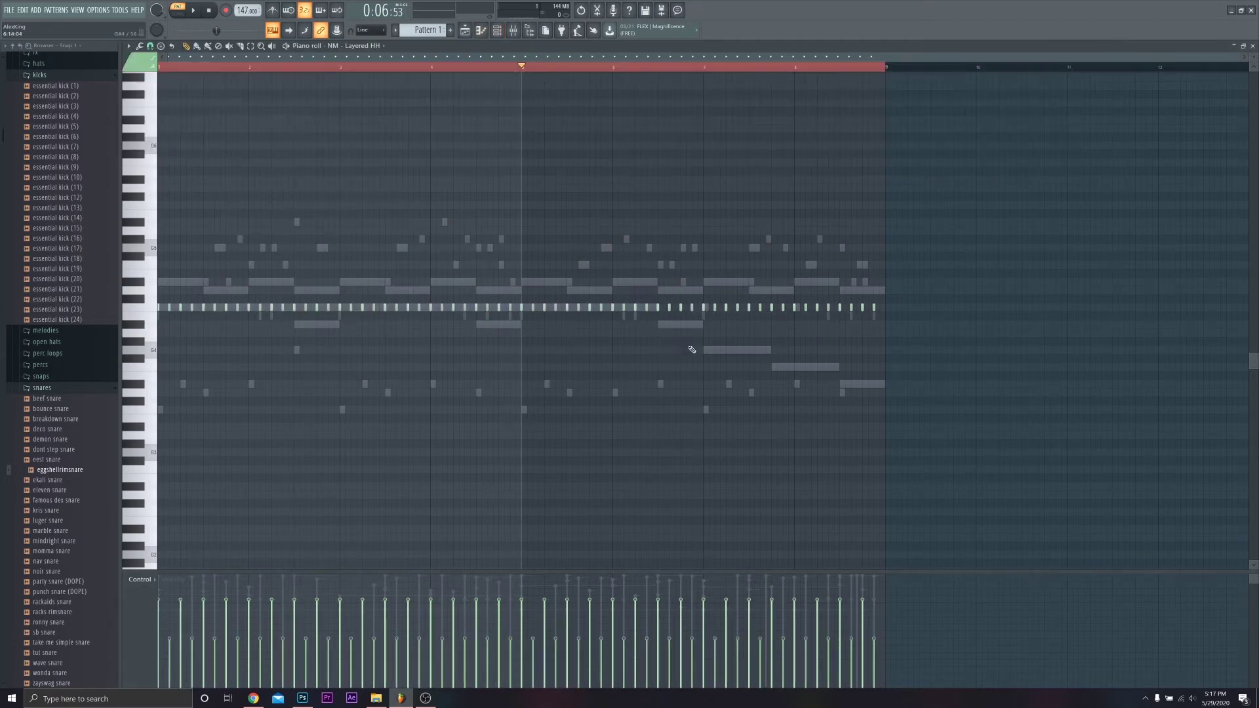
scroll(221, 333, up, 3)
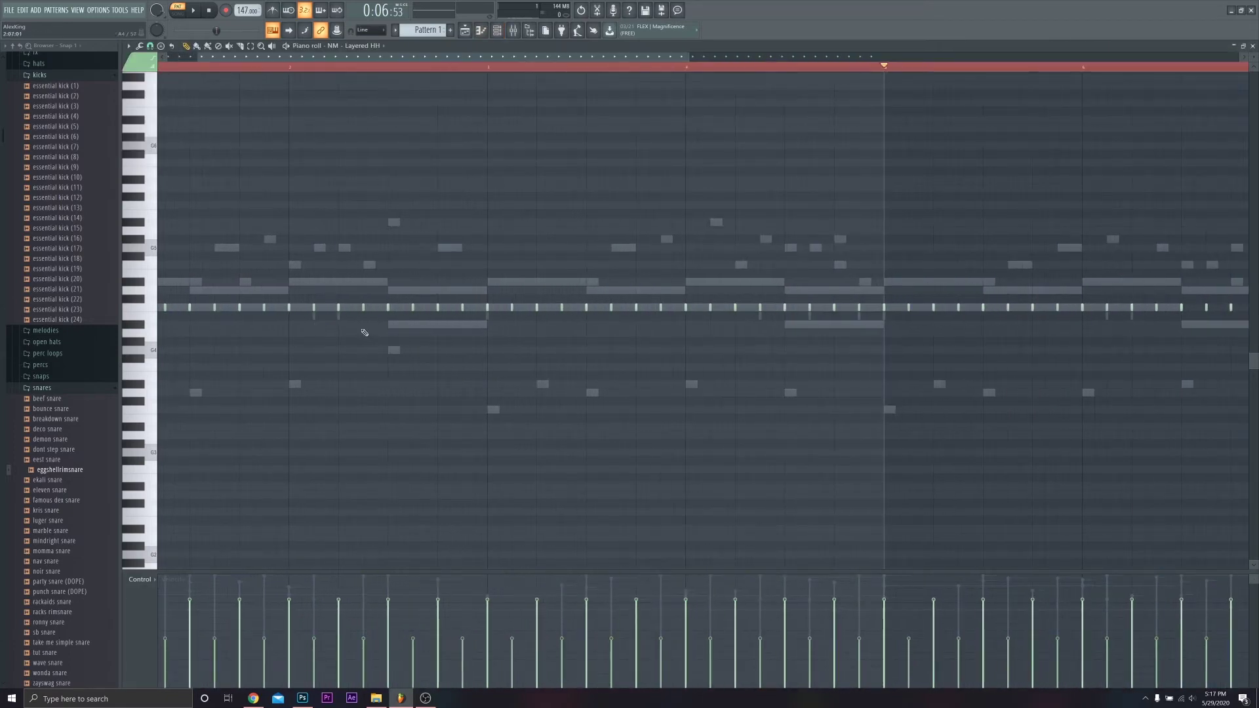
scroll(357, 196, up, 3)
drag(352, 57, 313, 58)
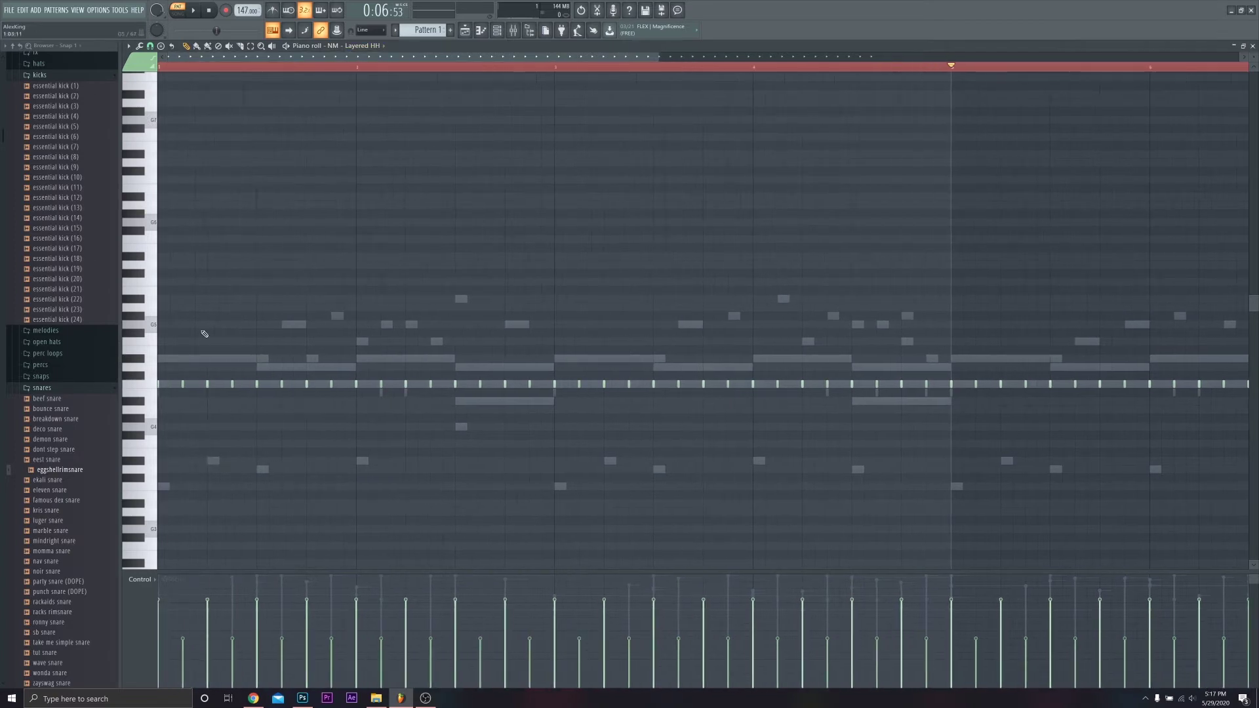
scroll(250, 360, down, 2)
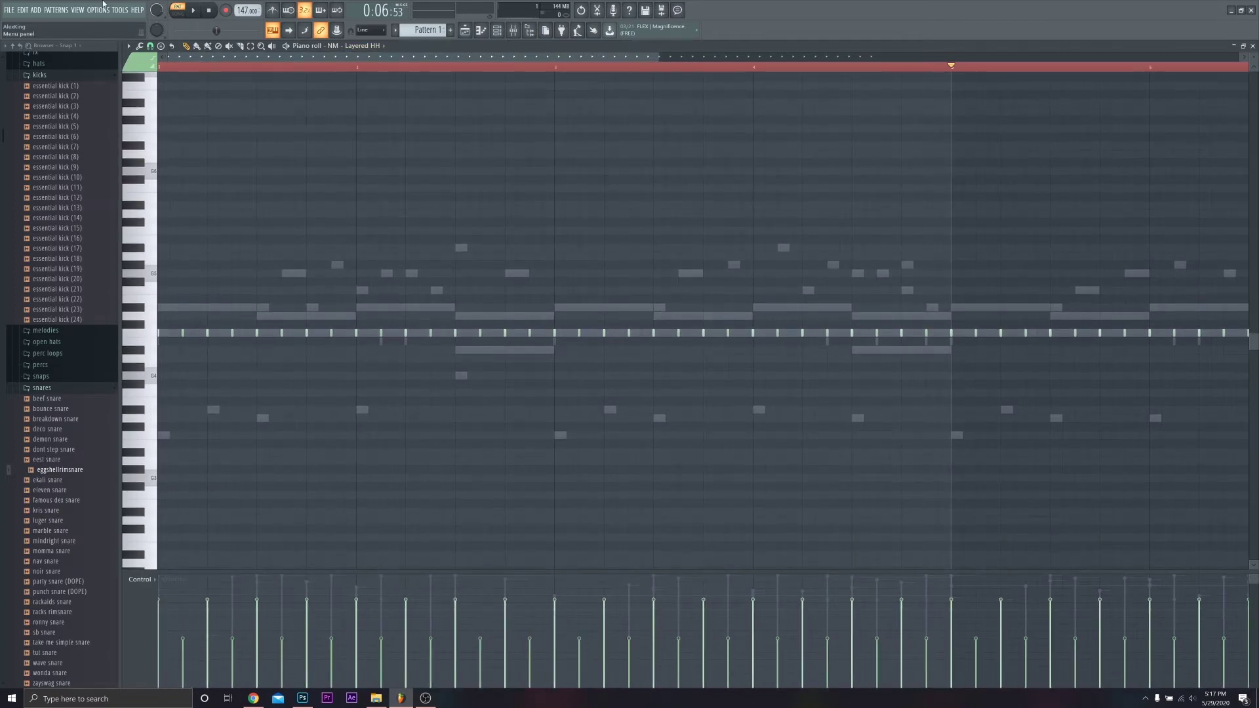
- Delete the second hi-hat note in bar 1 and stretch the first one to a full beat
click(152, 46)
click(151, 46)
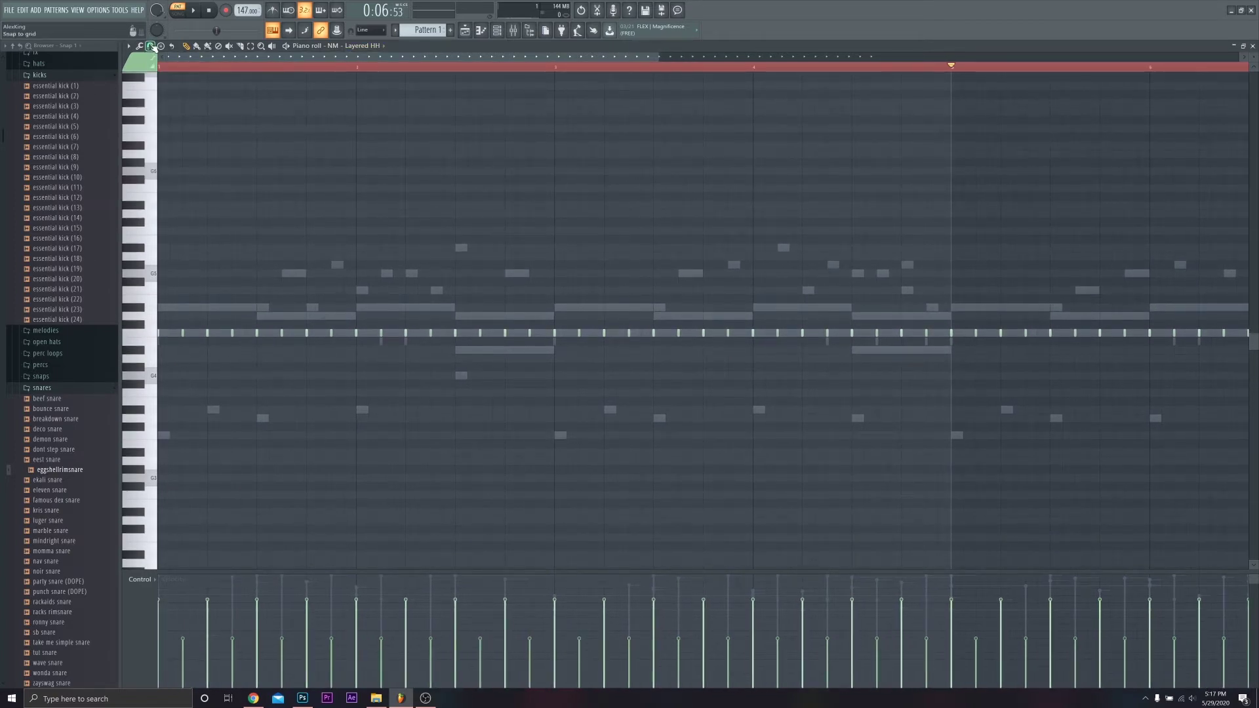
right_click(182, 335)
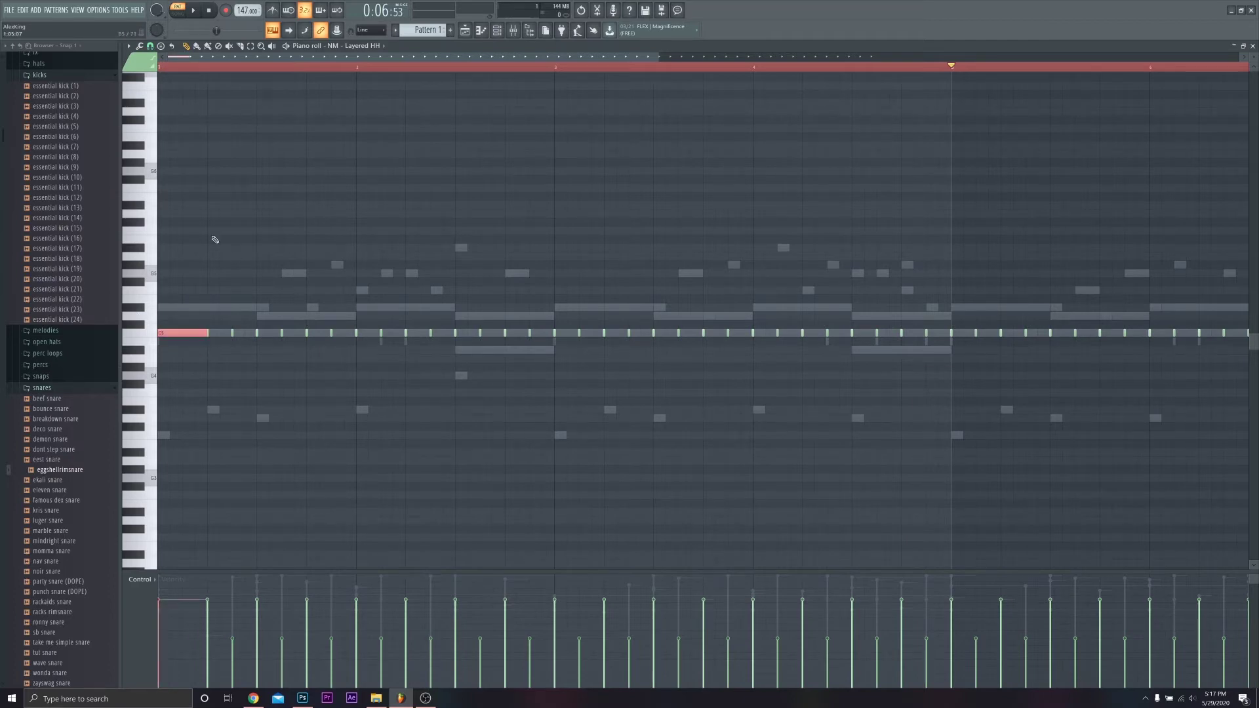
key(ctrl+z)
click(130, 46)
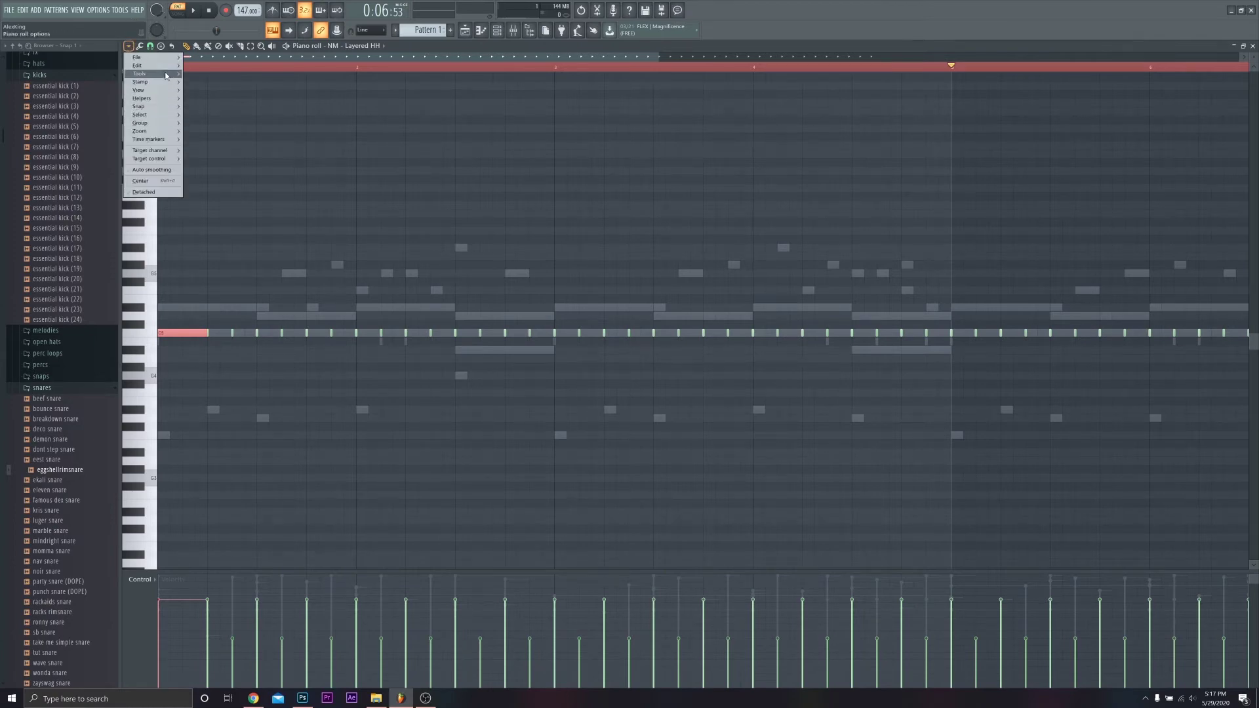
mouse_move(166, 76)
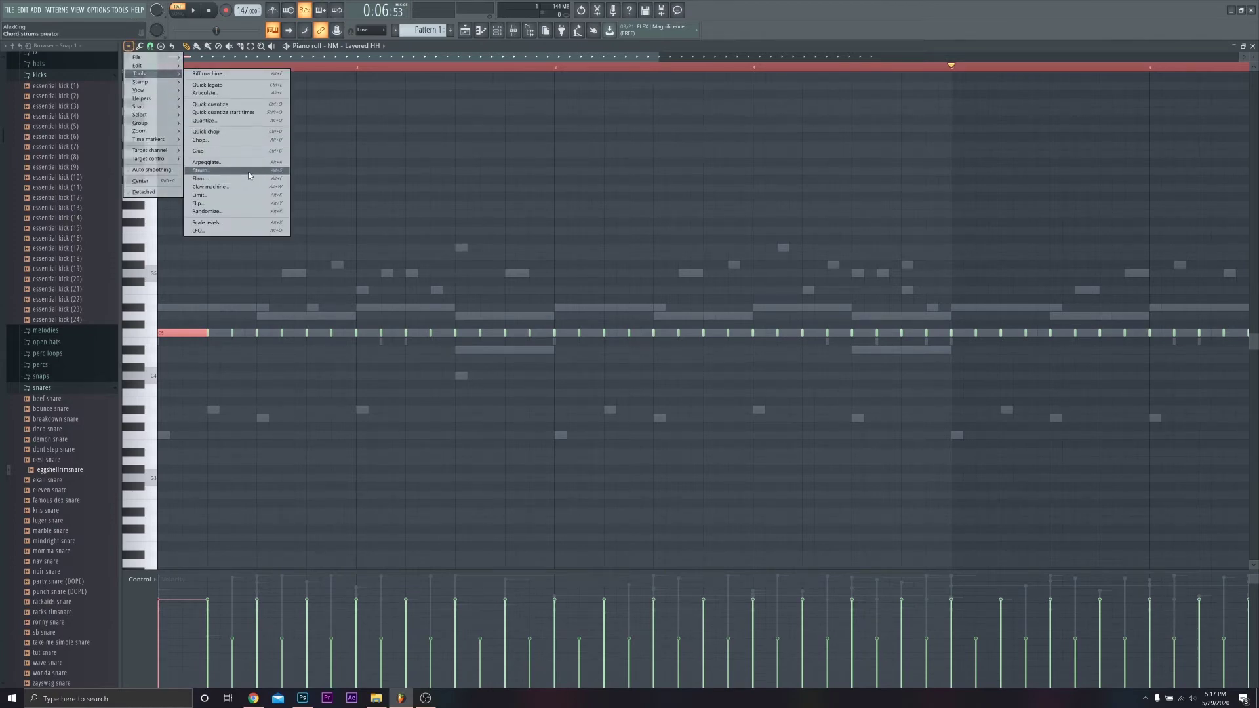
click(240, 141)
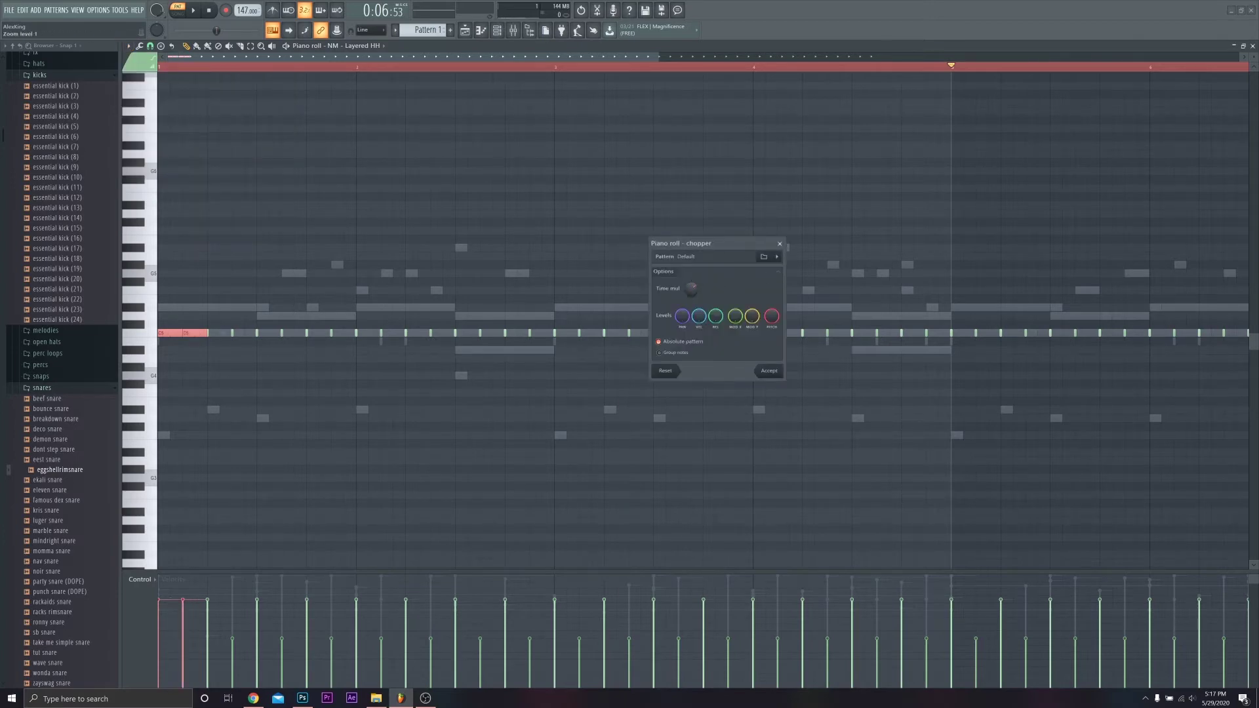
drag(691, 288, 695, 289)
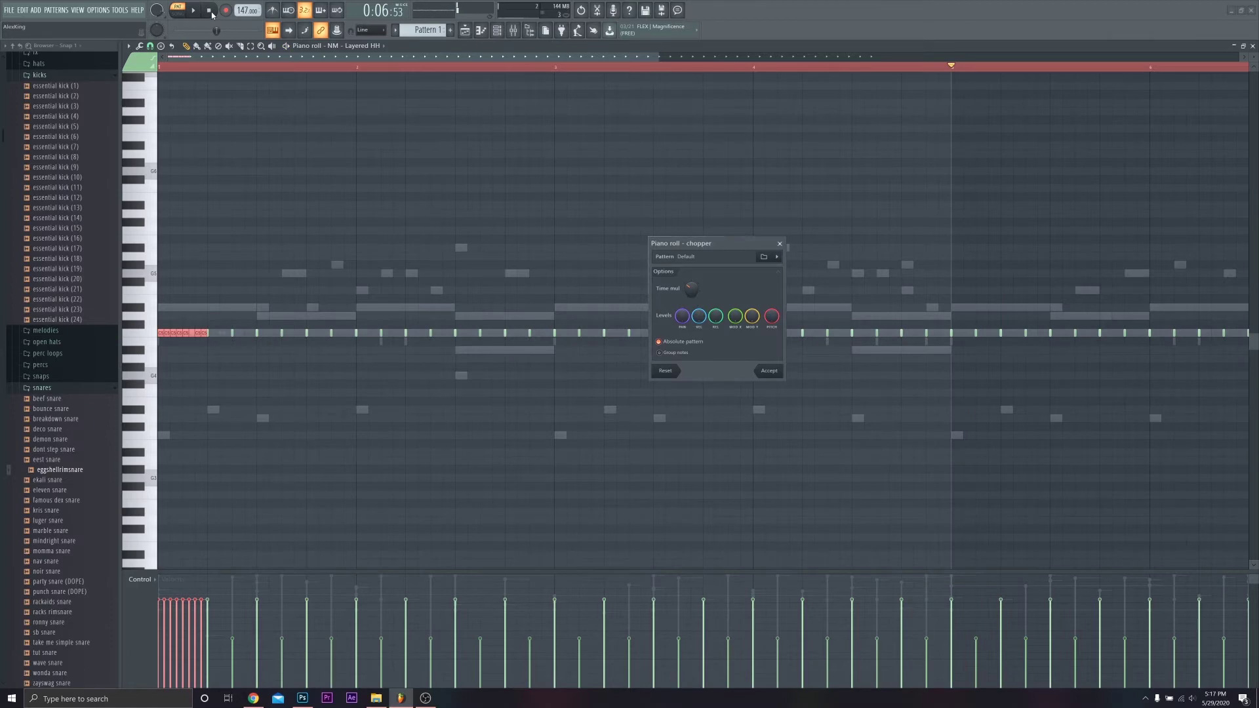
click(780, 244)
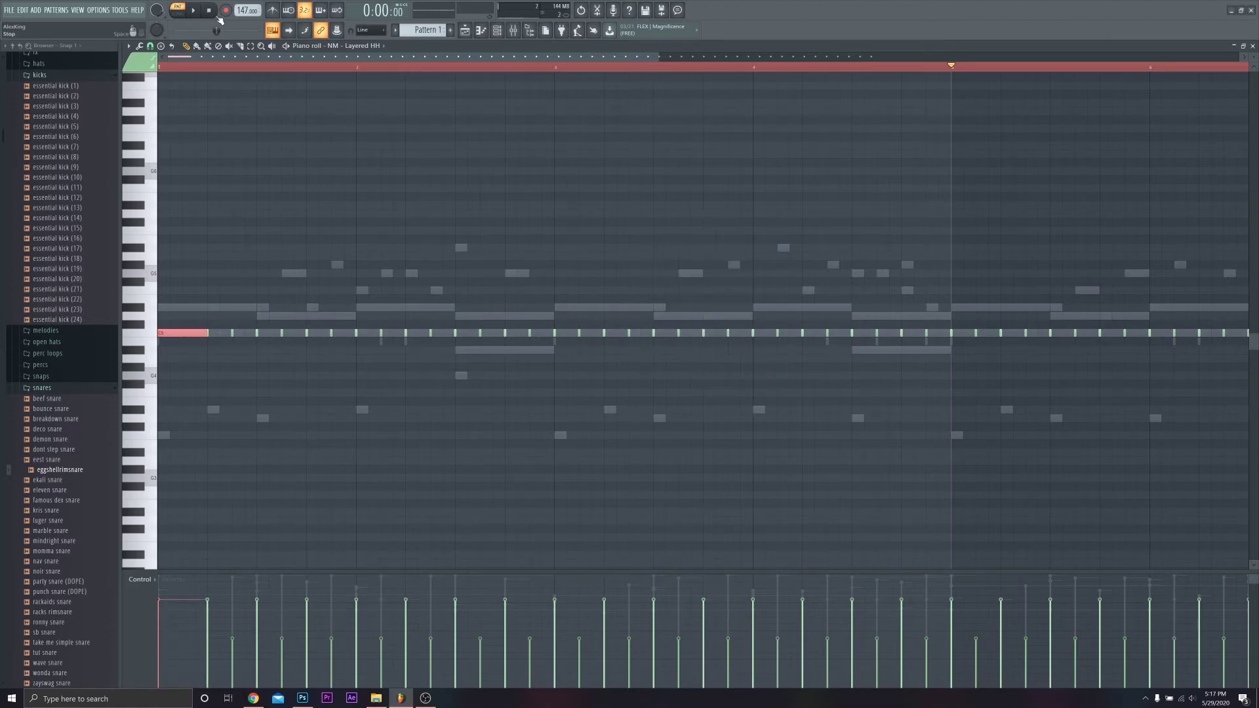
- Chop the one-beat hi-hat note at the start of bar 1 into four equal notes, checking the roll with playback
key(alt+u)
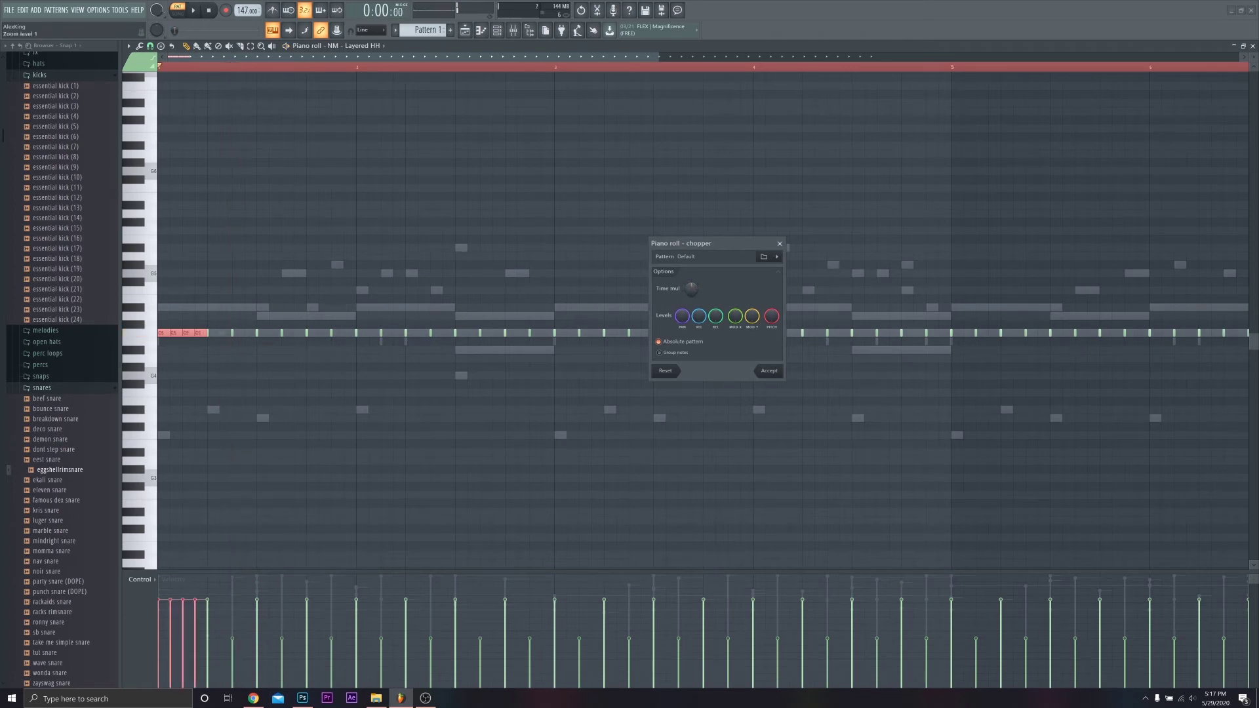
drag(691, 289, 691, 292)
key(space)
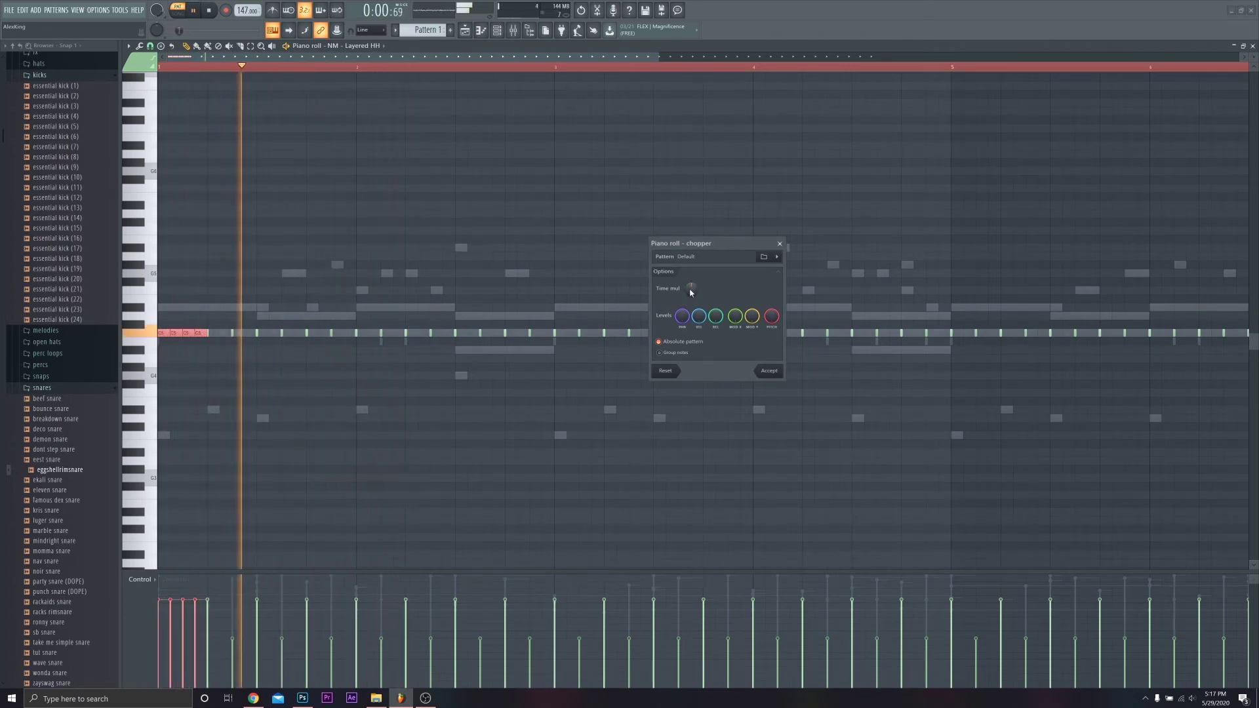
click(767, 371)
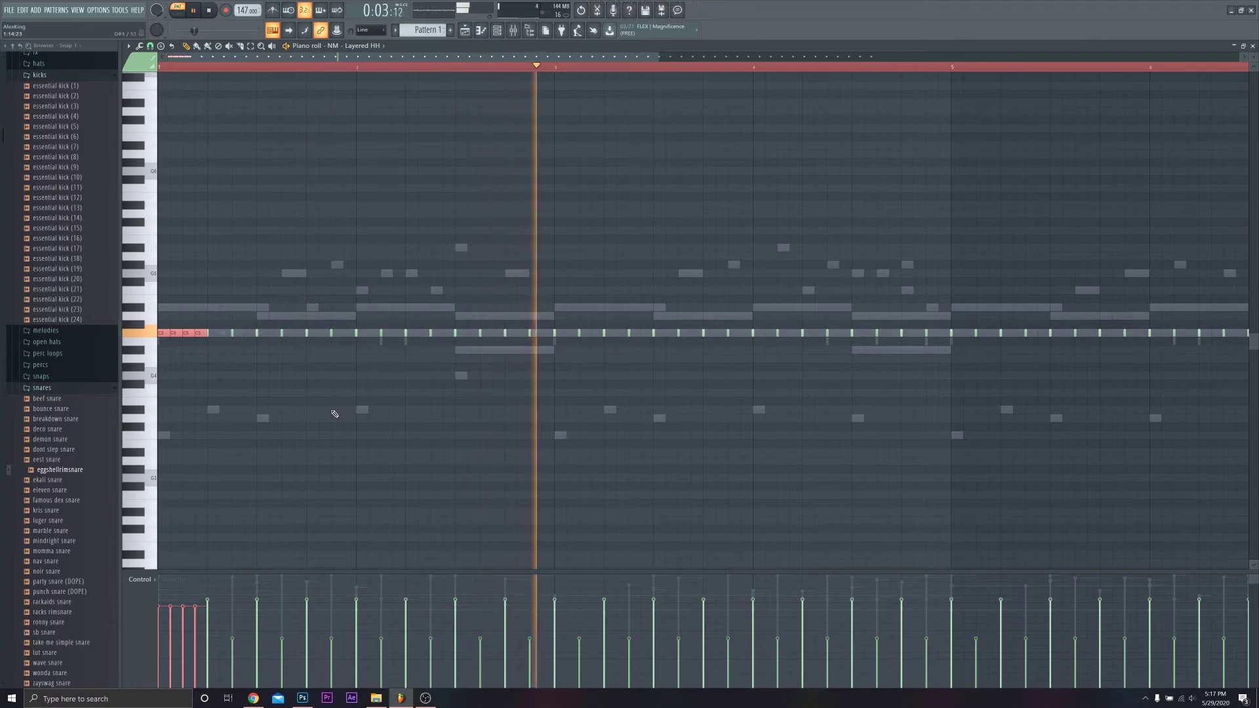
key(space)
key(ctrl+d)
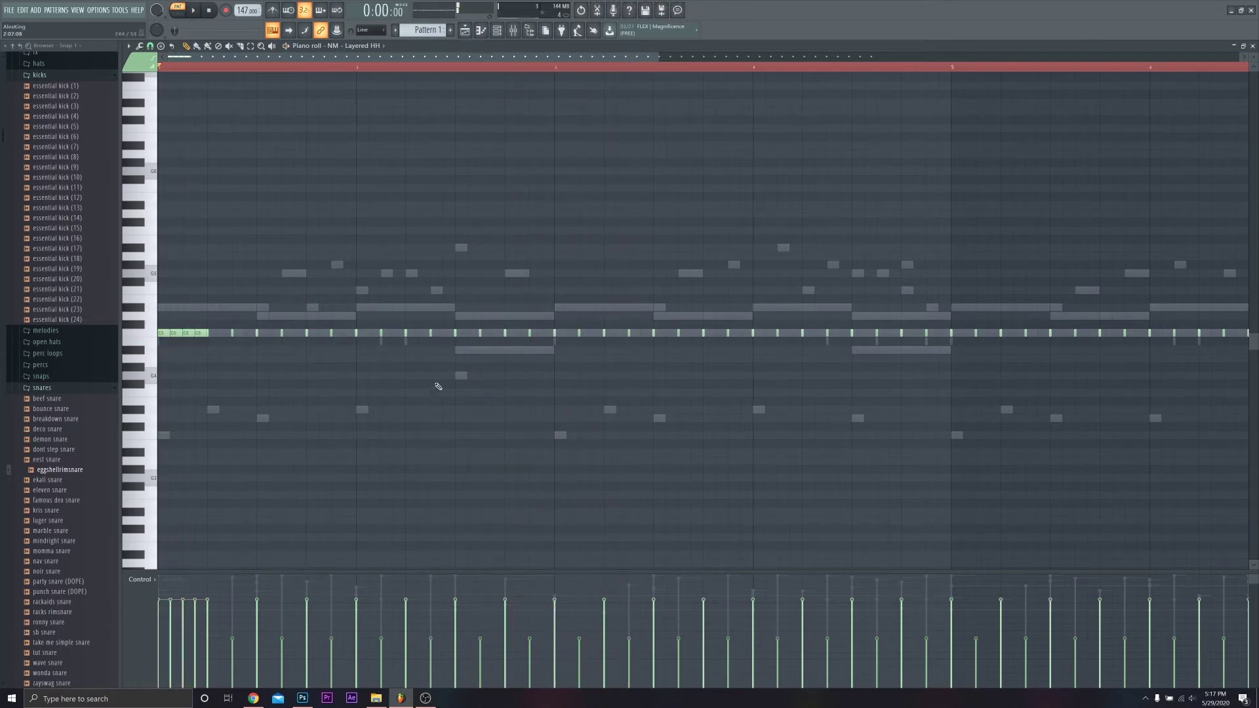
key(space)
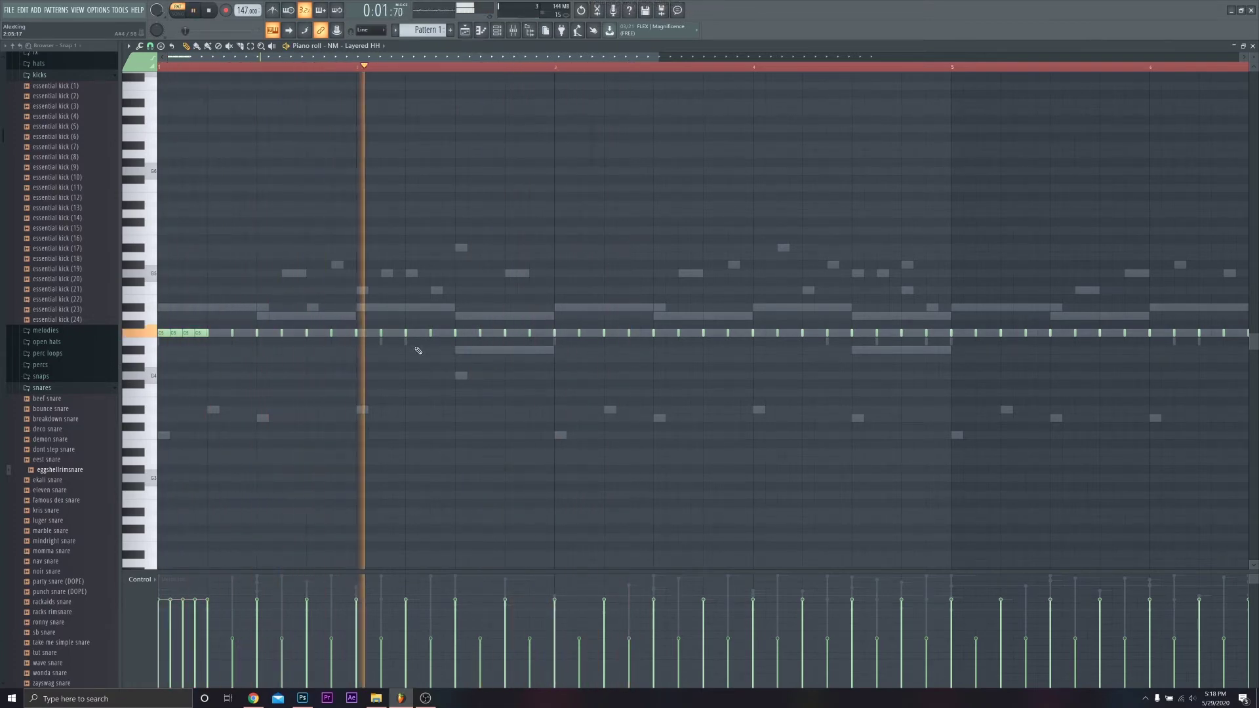
key(space)
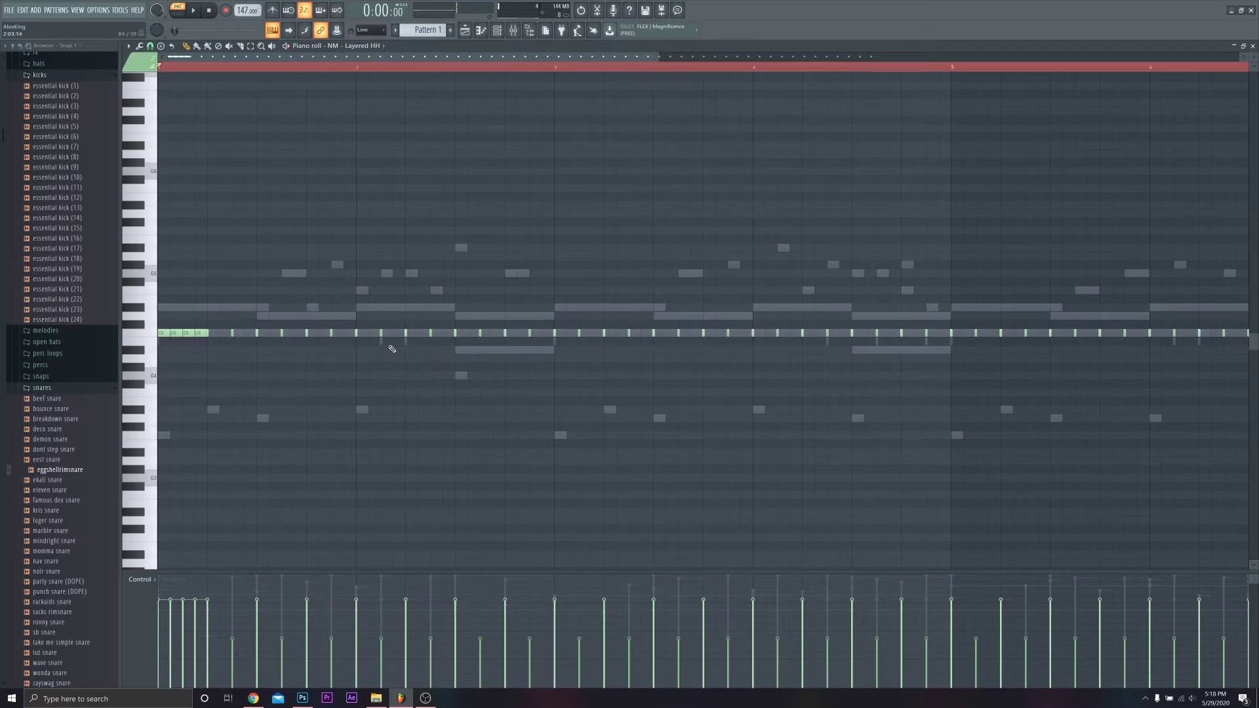
- Lengthen all hi-hat notes with Quick legato so each one reaches the start of the following note
drag(385, 351, 365, 317)
key(alt+u)
click(779, 244)
drag(453, 419, 417, 339)
key(ctrl+a)
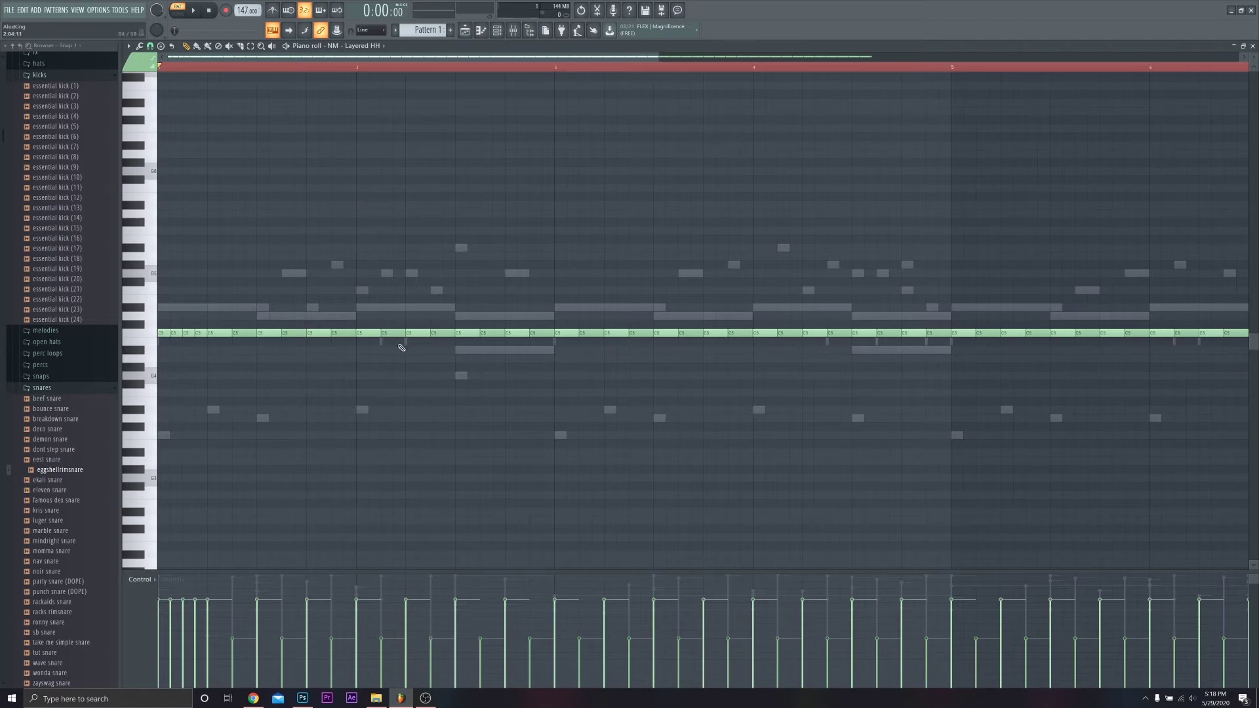
drag(422, 355, 386, 291)
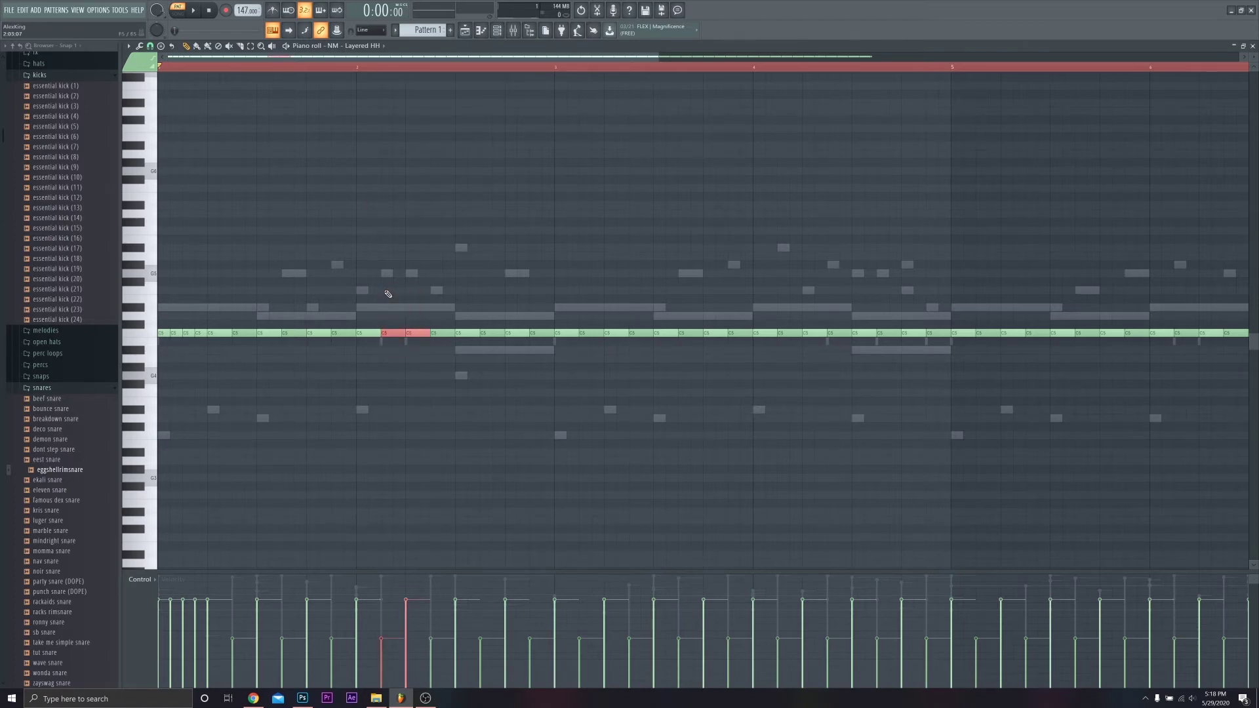
key(alt+u)
key(Return)
key(ctrl+d)
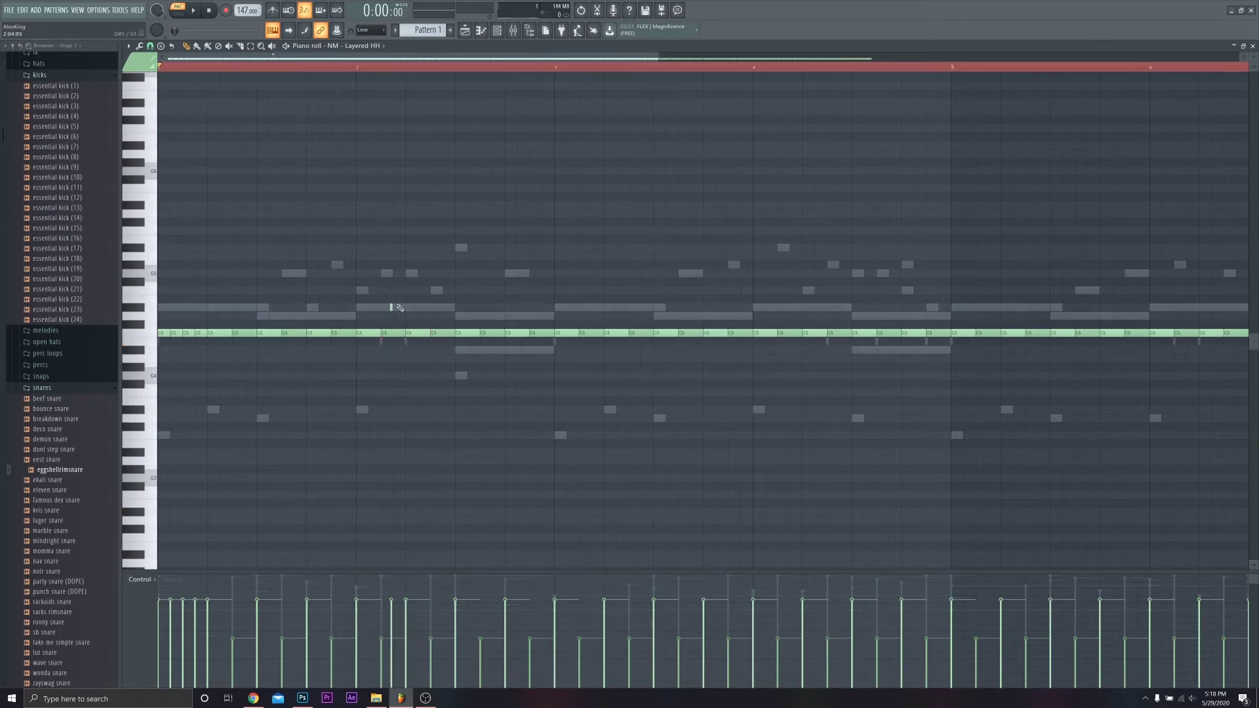
right_click(392, 309)
click(398, 308)
right_click(401, 310)
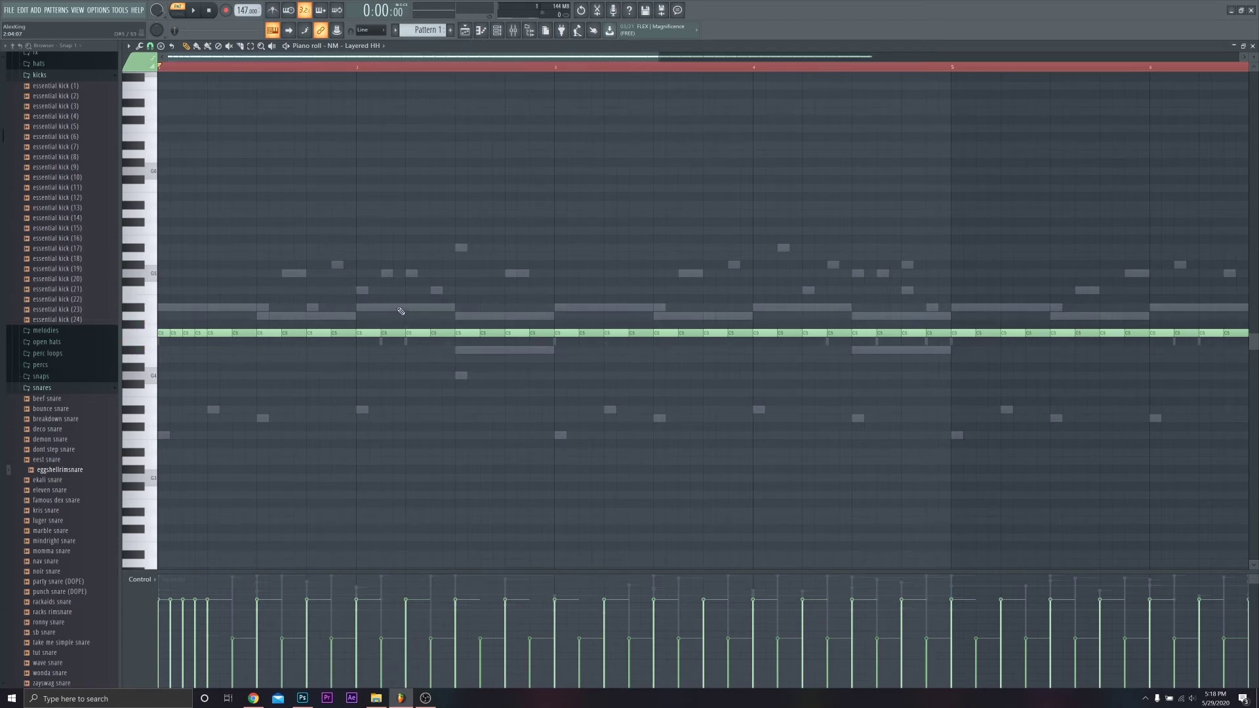
- Chop the two hi-hat notes on steps 3 and 5 of bar 2 into four notes each, previewing the roll with playback
key(alt+u)
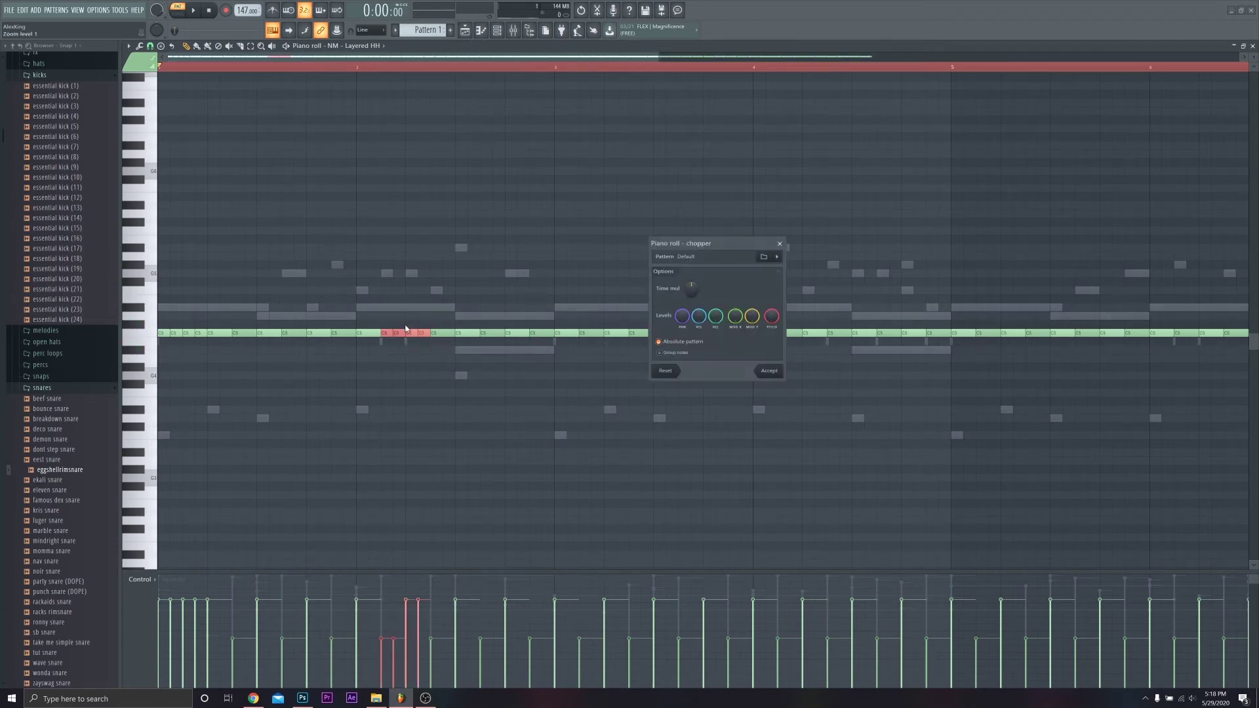
drag(691, 288, 691, 279)
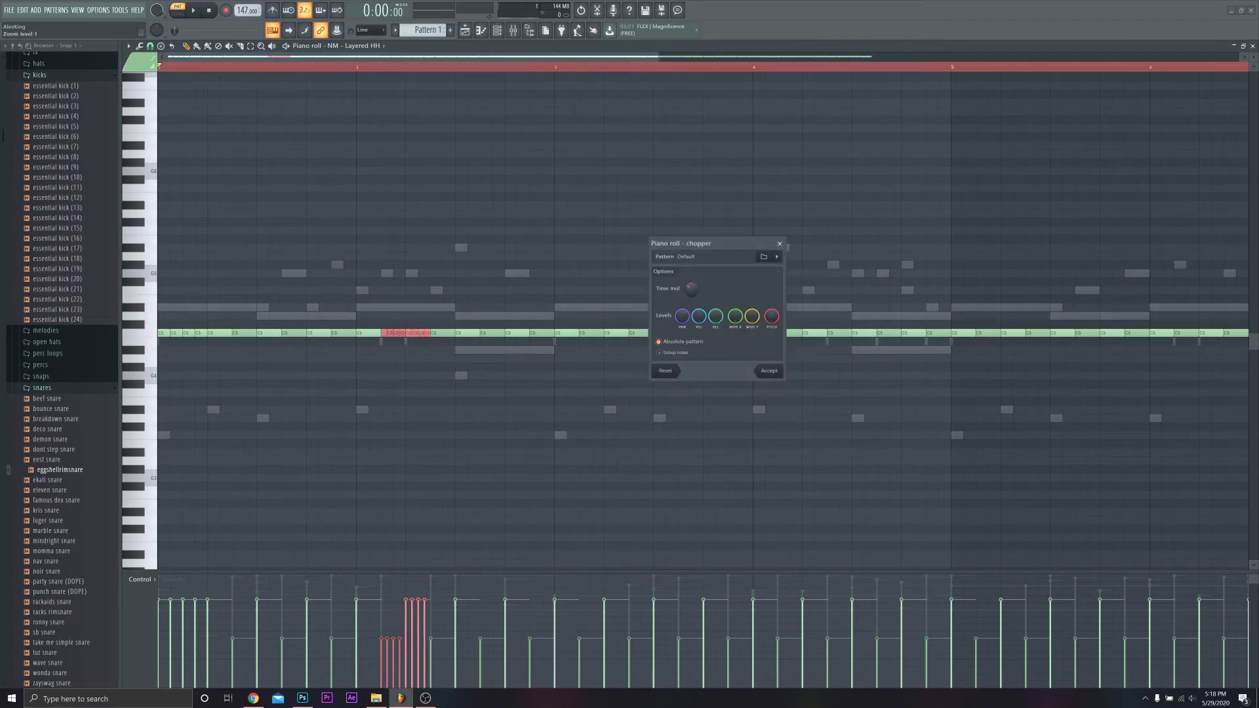
key(space)
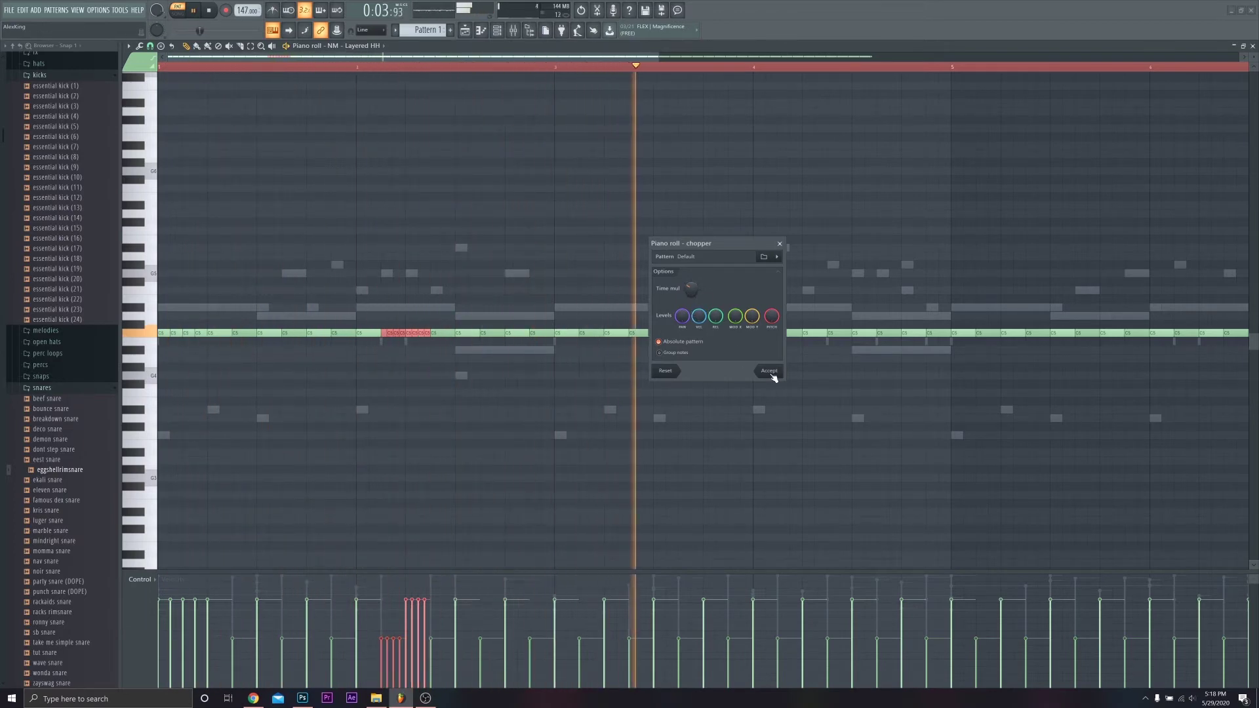
click(769, 371)
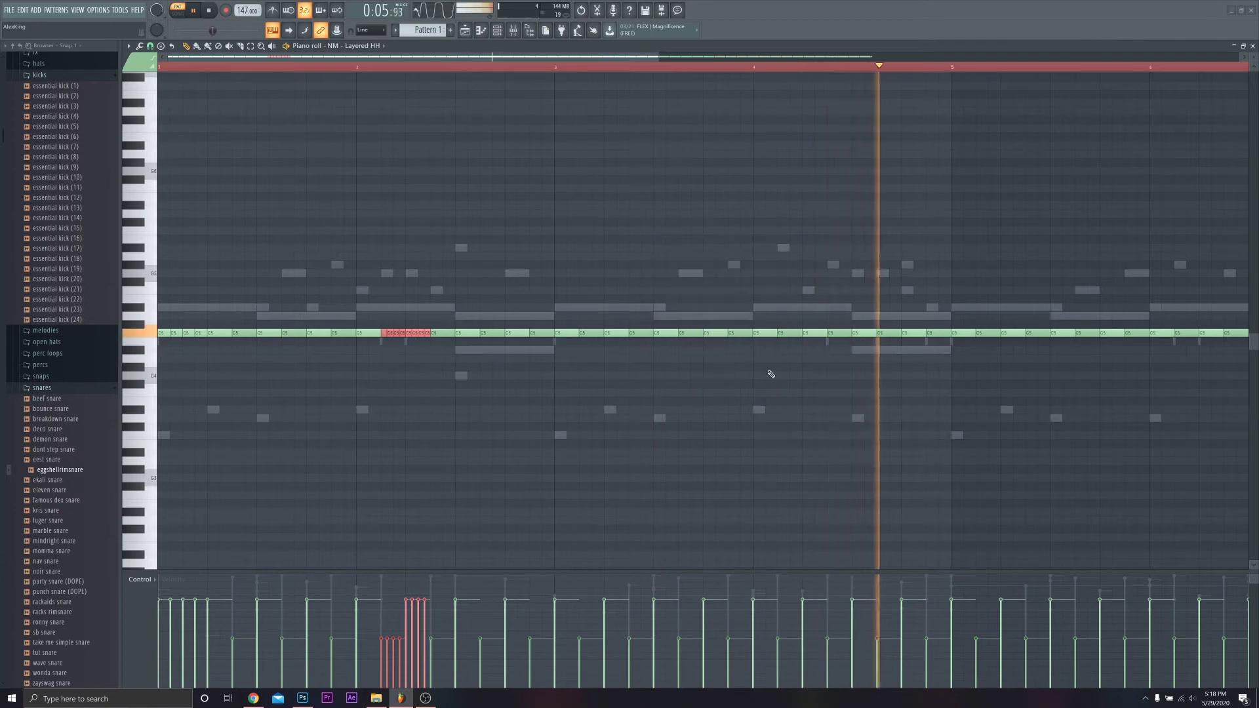
key(ctrl+d)
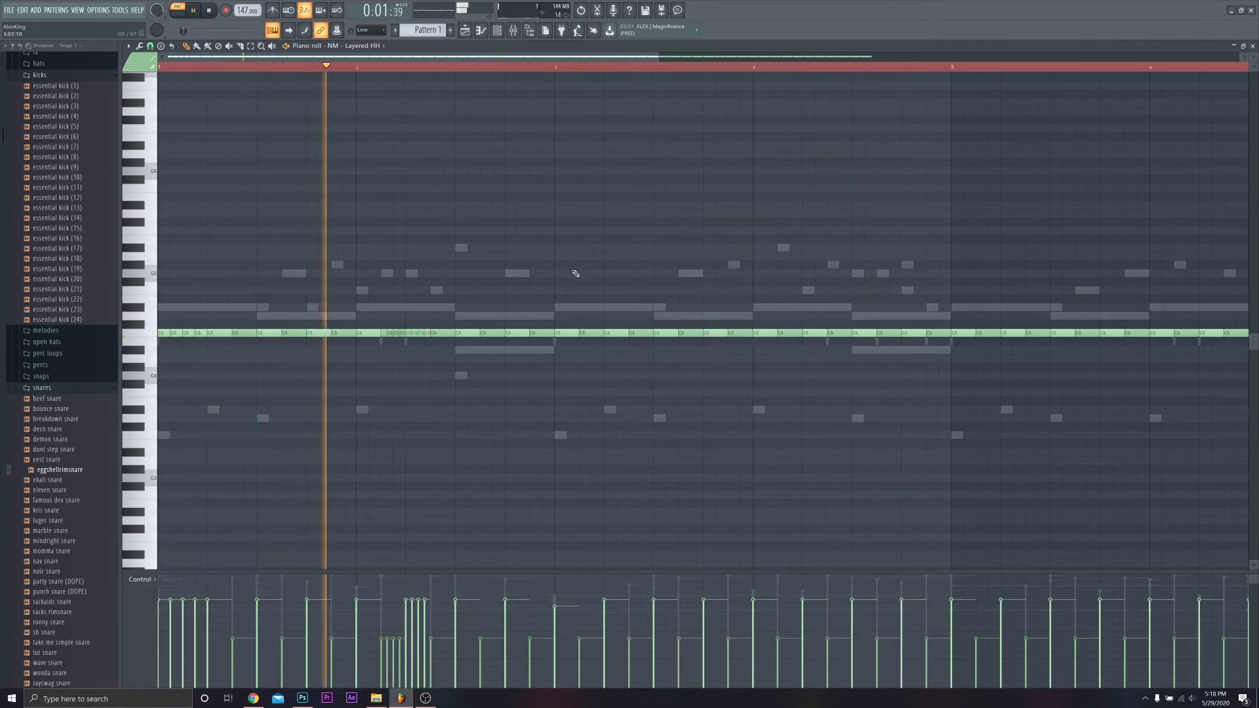
- Set the snap to 1/6 beat and add hi-hats at the start of bar 3 to form a four-note triplet roll
drag(481, 58, 599, 73)
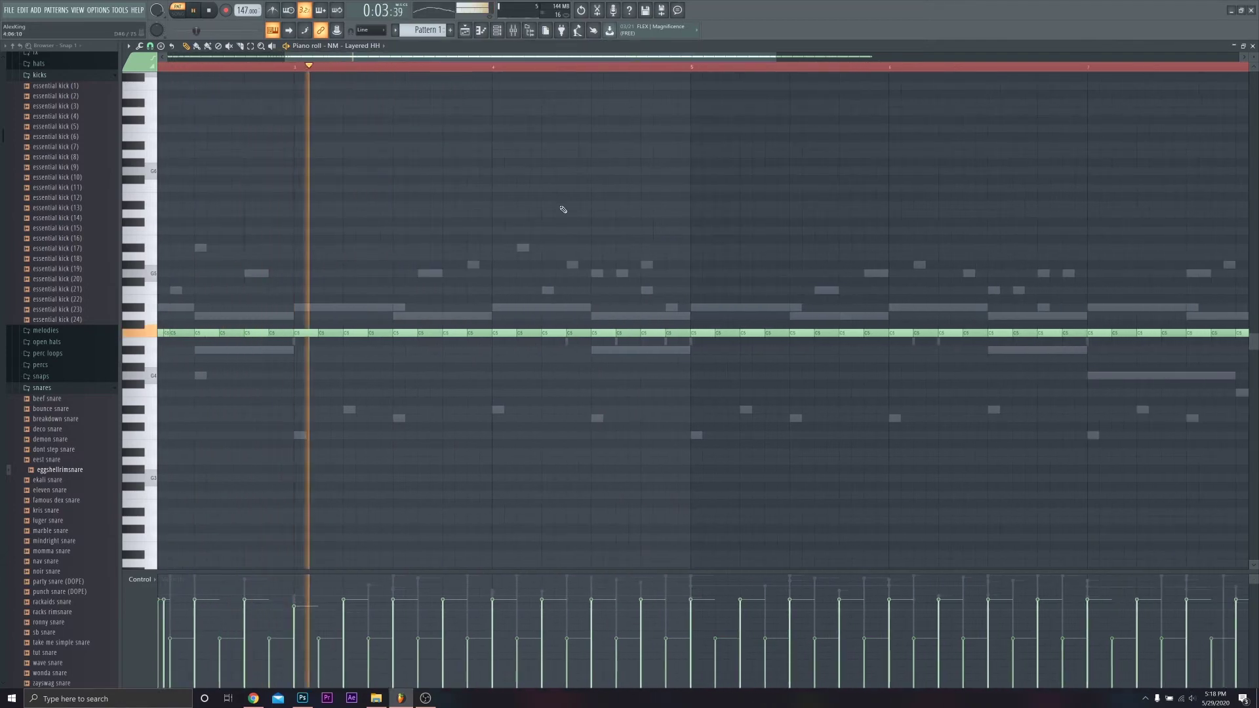
key(space)
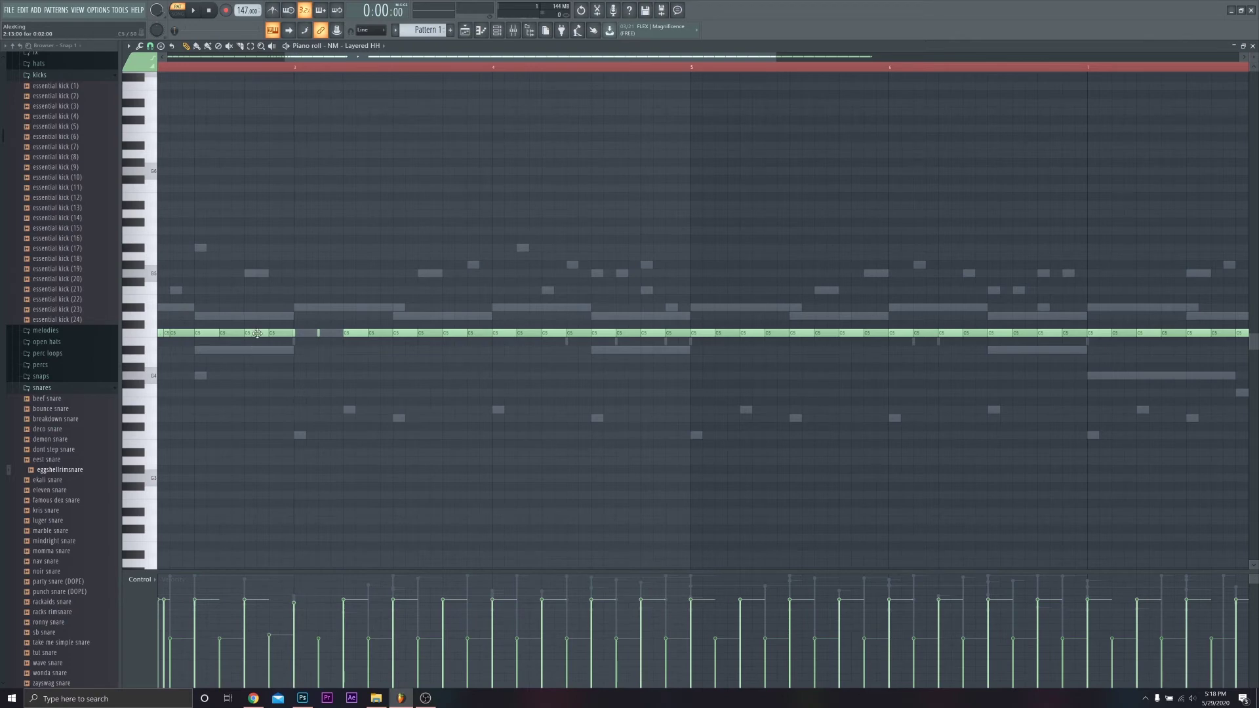
click(151, 46)
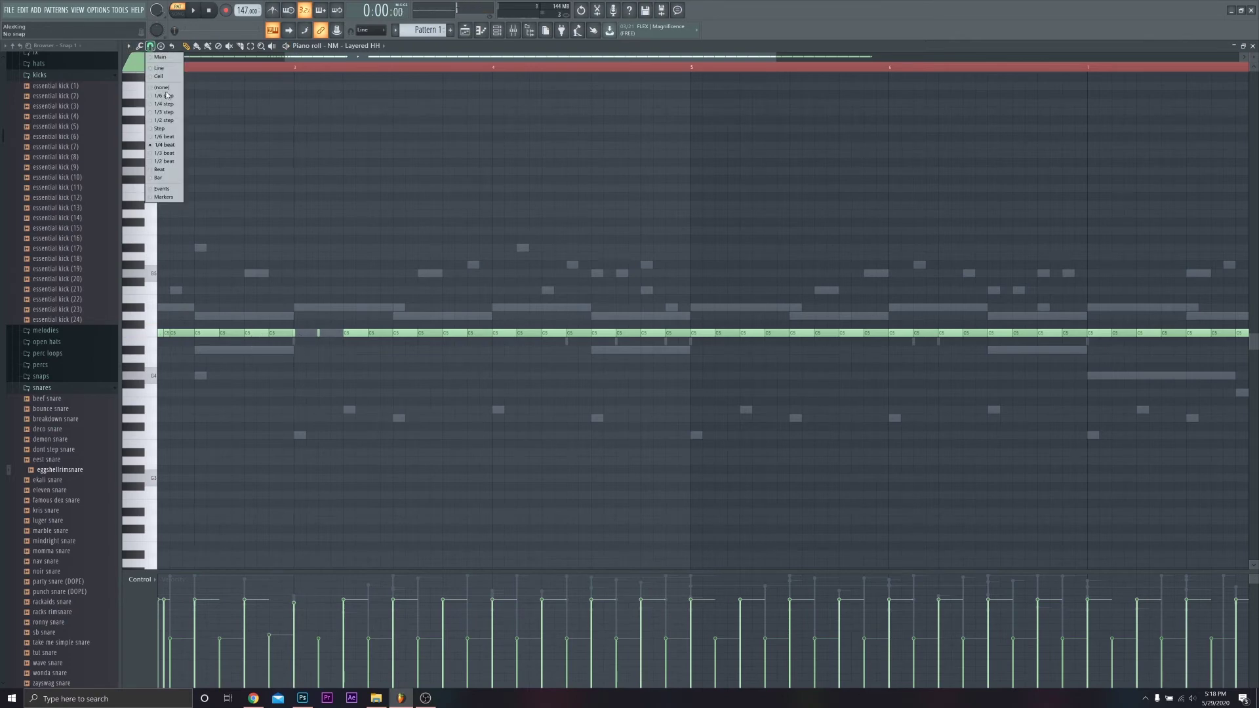
click(170, 131)
scroll(331, 336, up, 6)
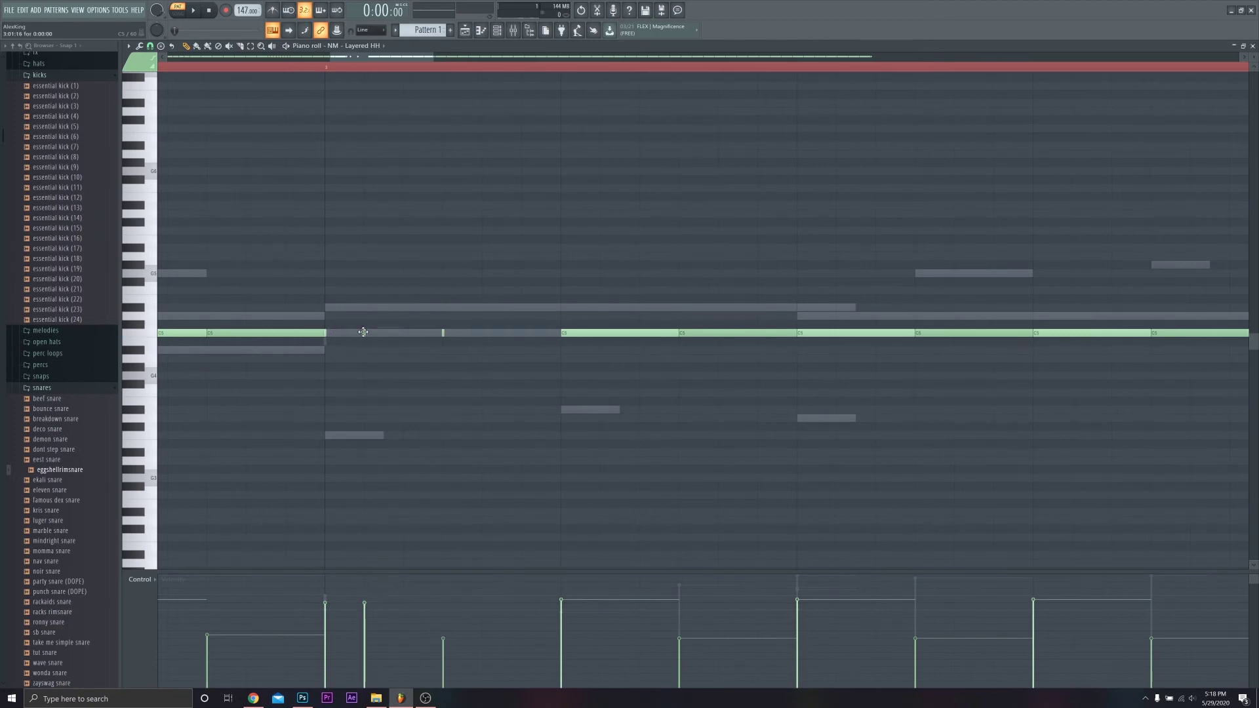
key(space)
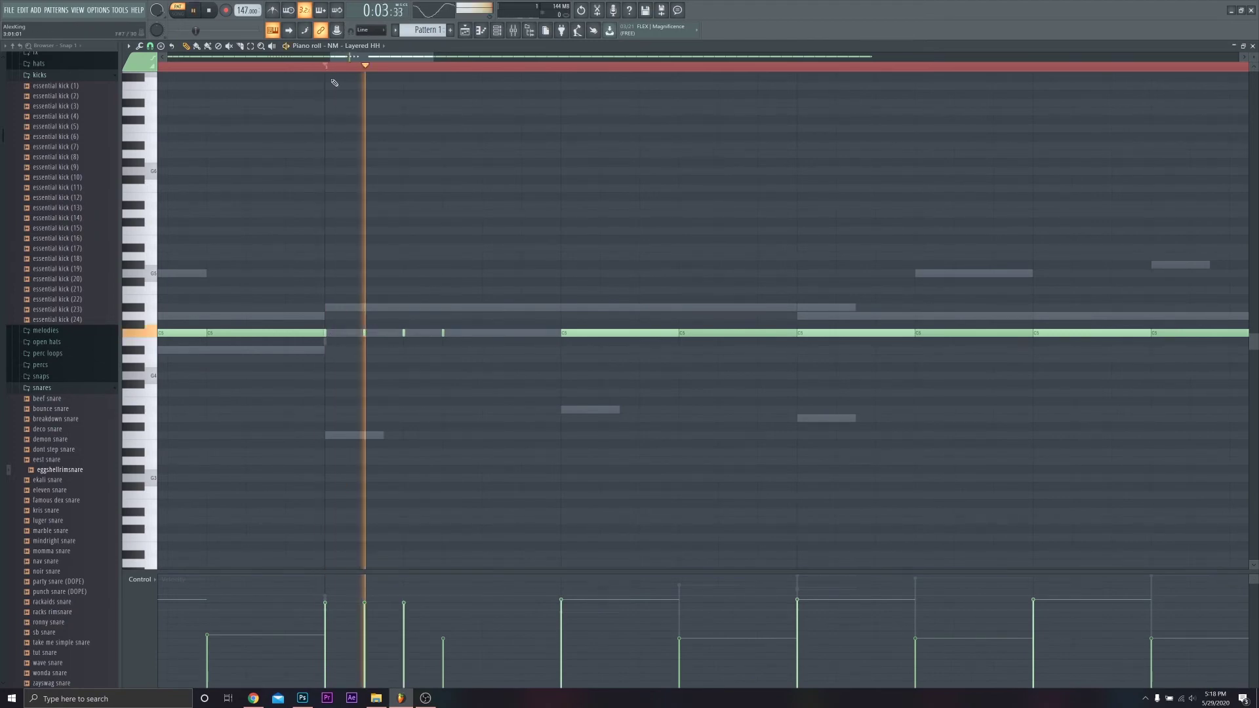
- Replace the hi-hat notes on steps 7 and 9 of bar 4 with a copy of bar 3's four-note triplet roll, checking it with playback
scroll(432, 337, down, 2)
scroll(433, 337, down, 4)
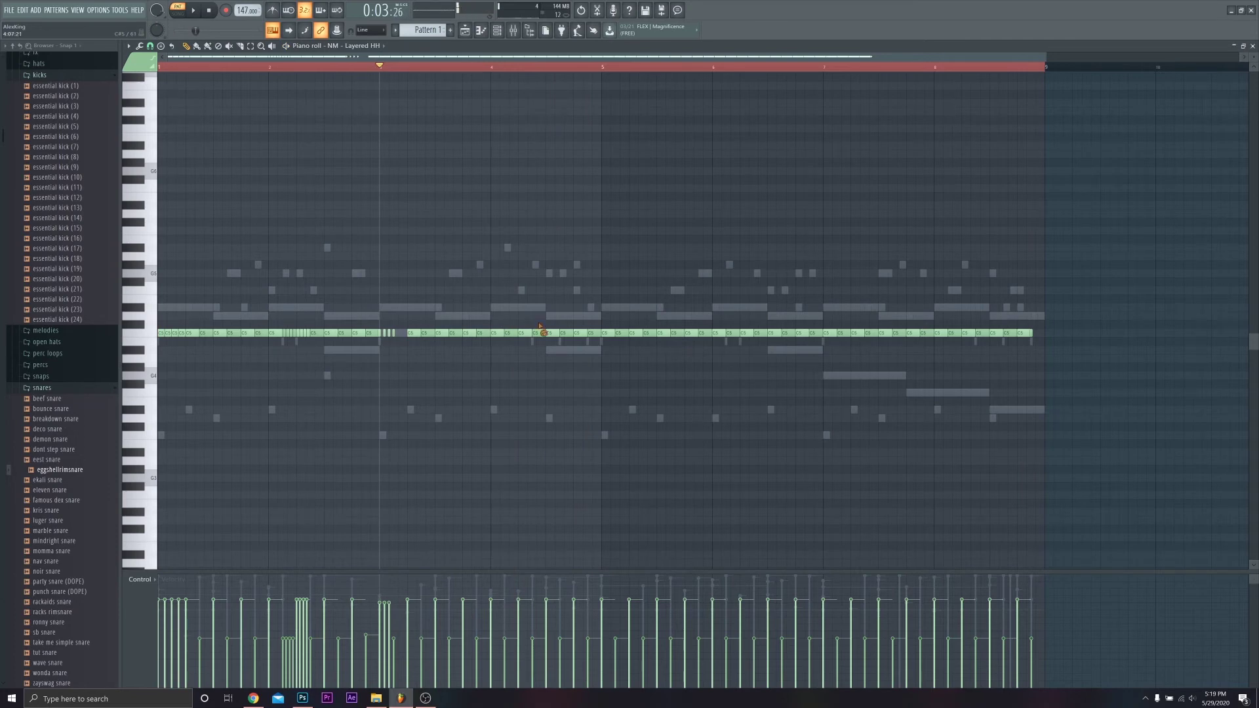
right_click(539, 333)
right_click(551, 333)
drag(403, 345, 384, 315)
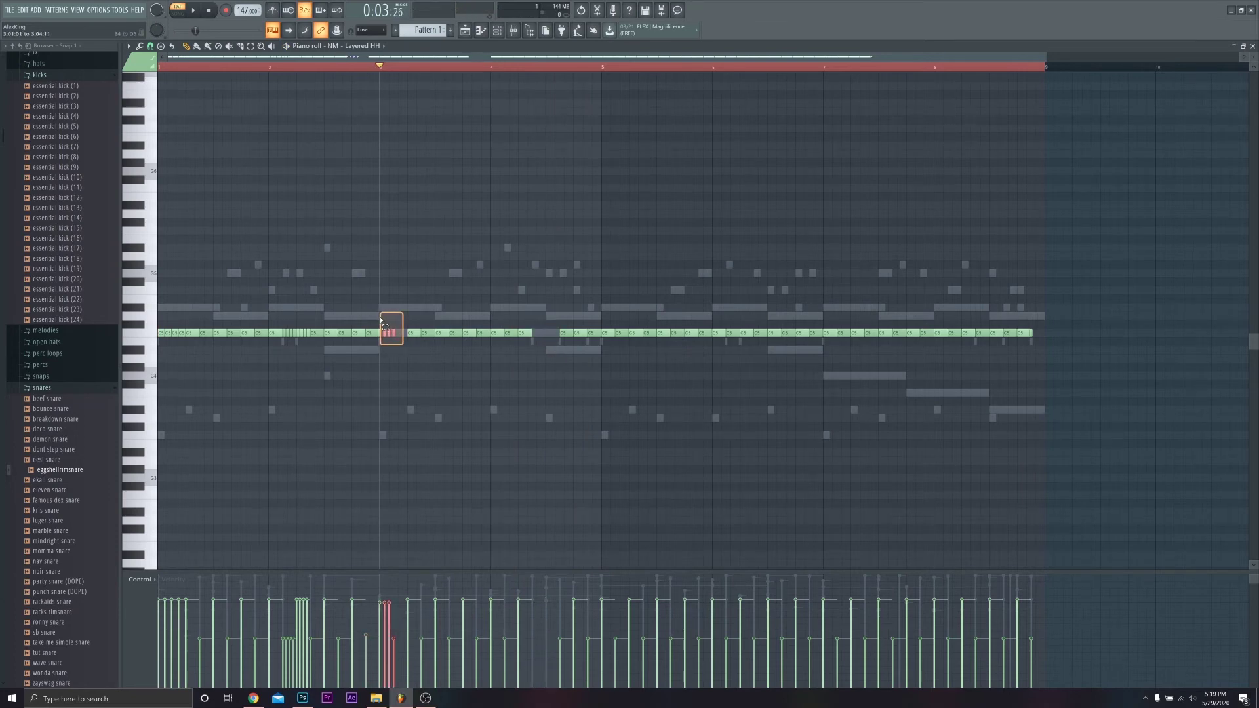
scroll(383, 320, up, 4)
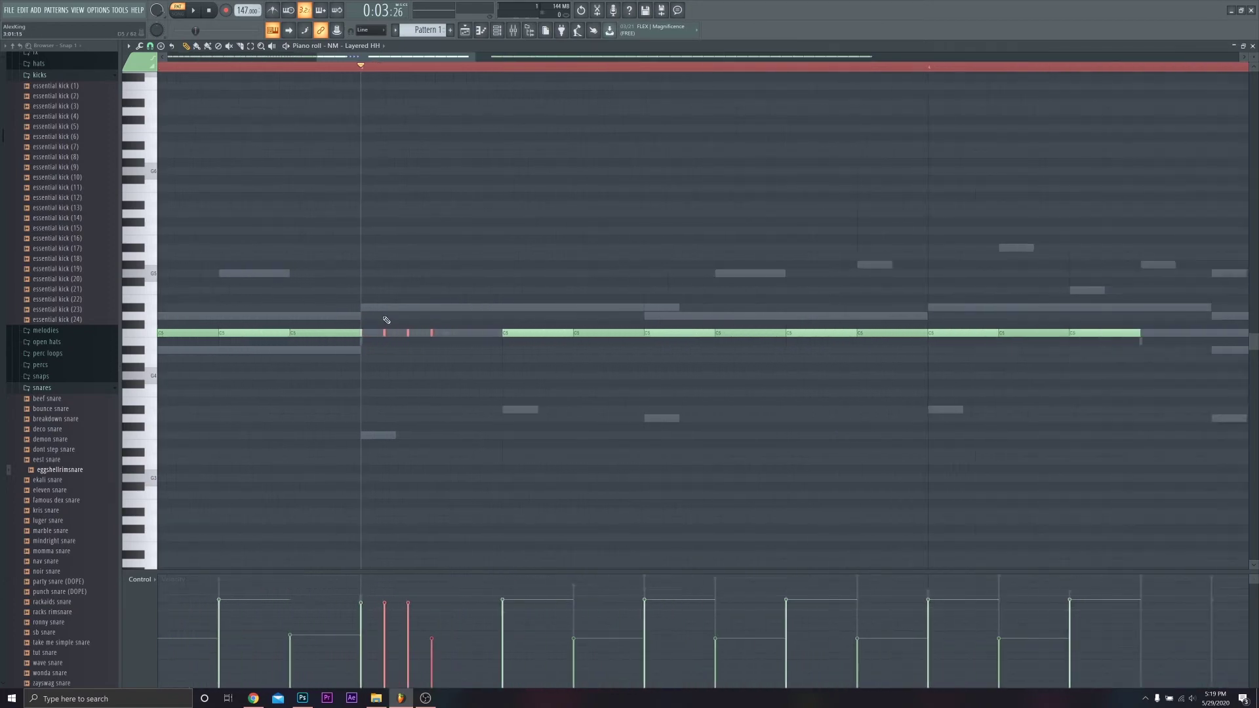
scroll(387, 320, up, 1)
drag(446, 352, 475, 336)
scroll(371, 341, down, 5)
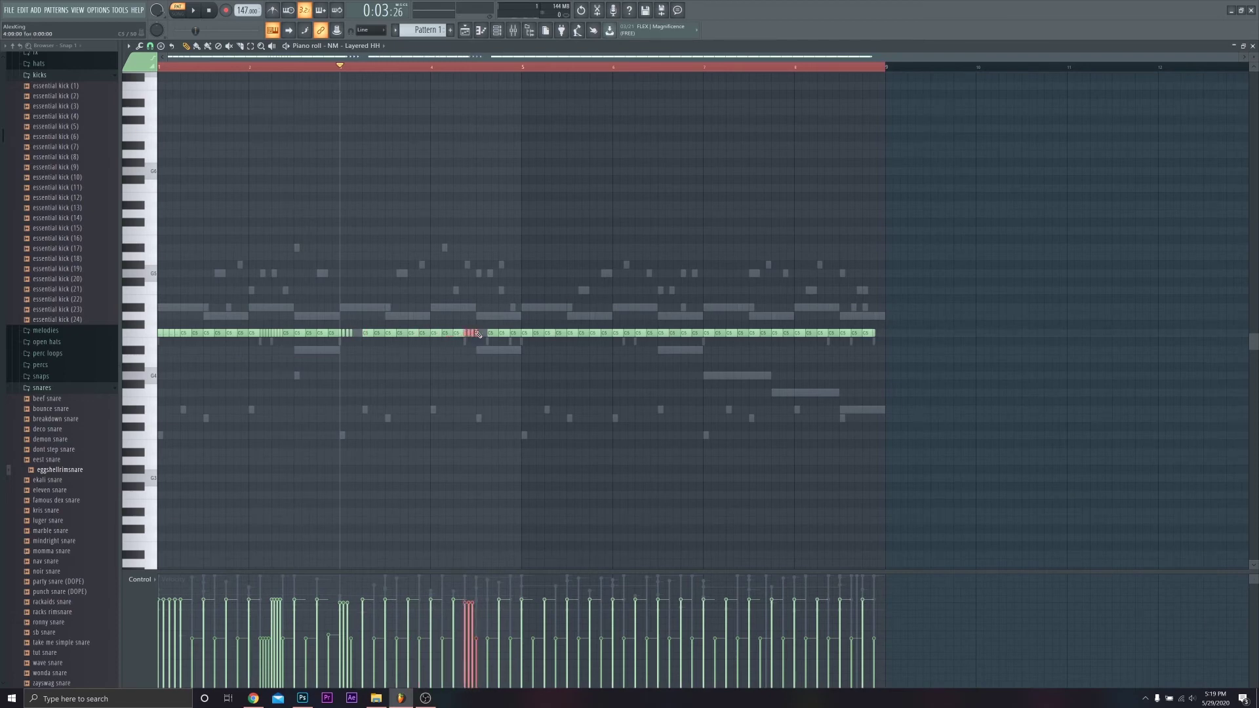
key(space)
scroll(500, 275, up, 3)
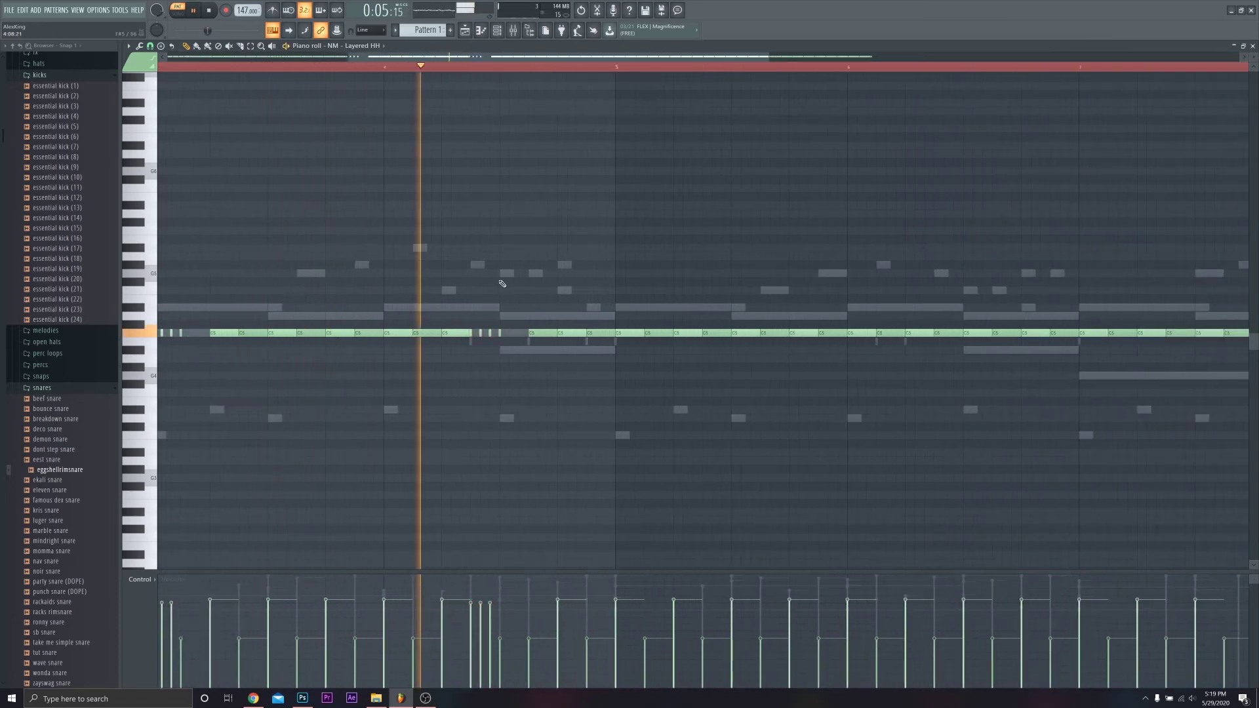
scroll(578, 379, down, 4)
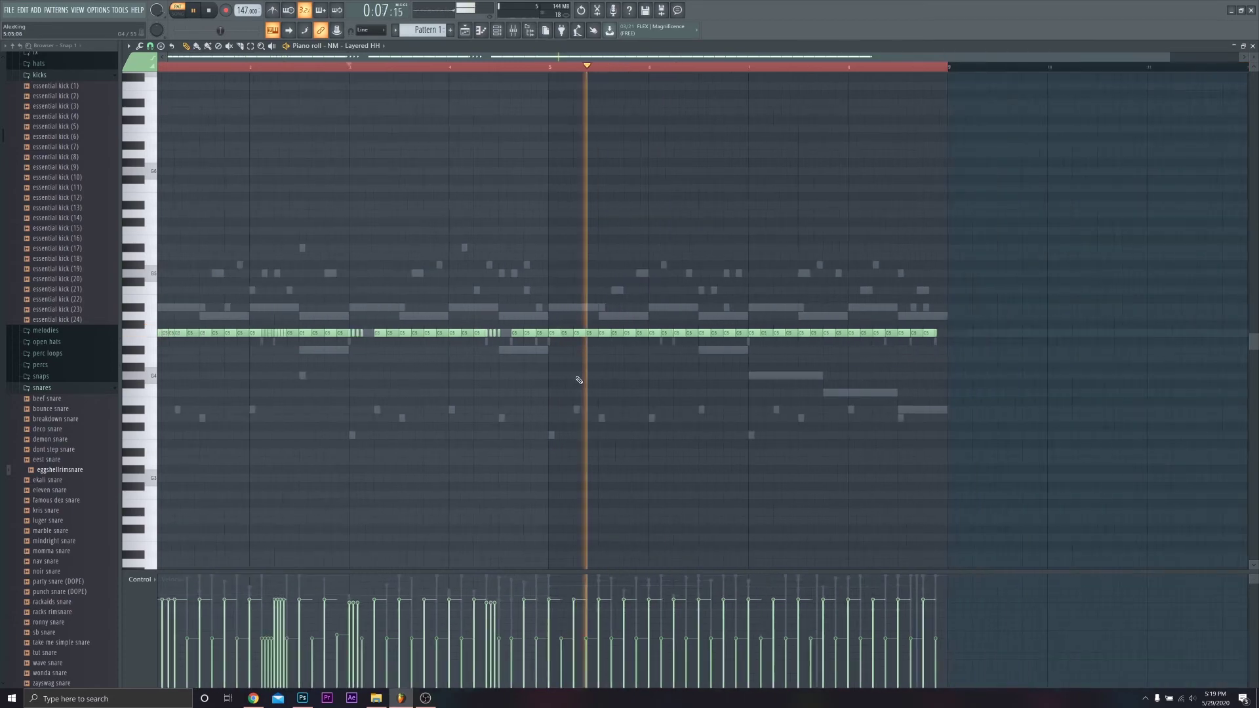
scroll(579, 380, down, 1)
key(space)
- Delete the hi-hats in bars 5 to 8, copy the bars 1 to 4 hi-hats into their place, and play the pattern
drag(938, 415, 534, 179)
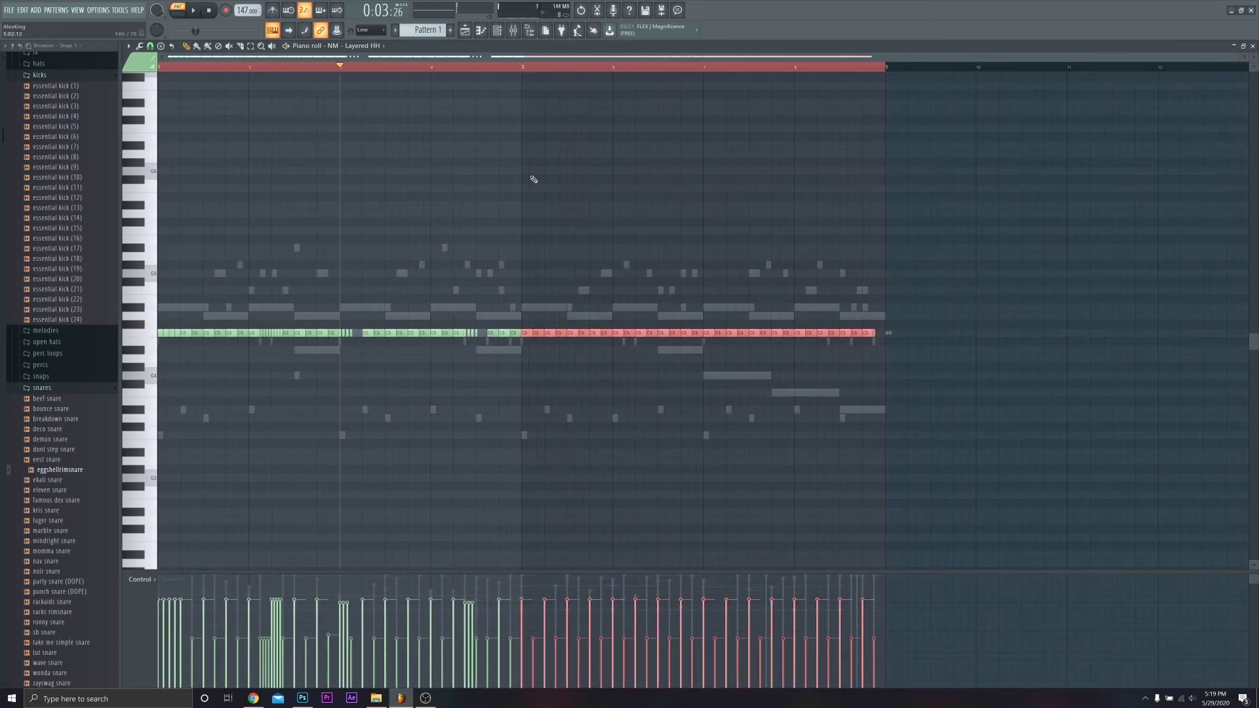
key(Delete)
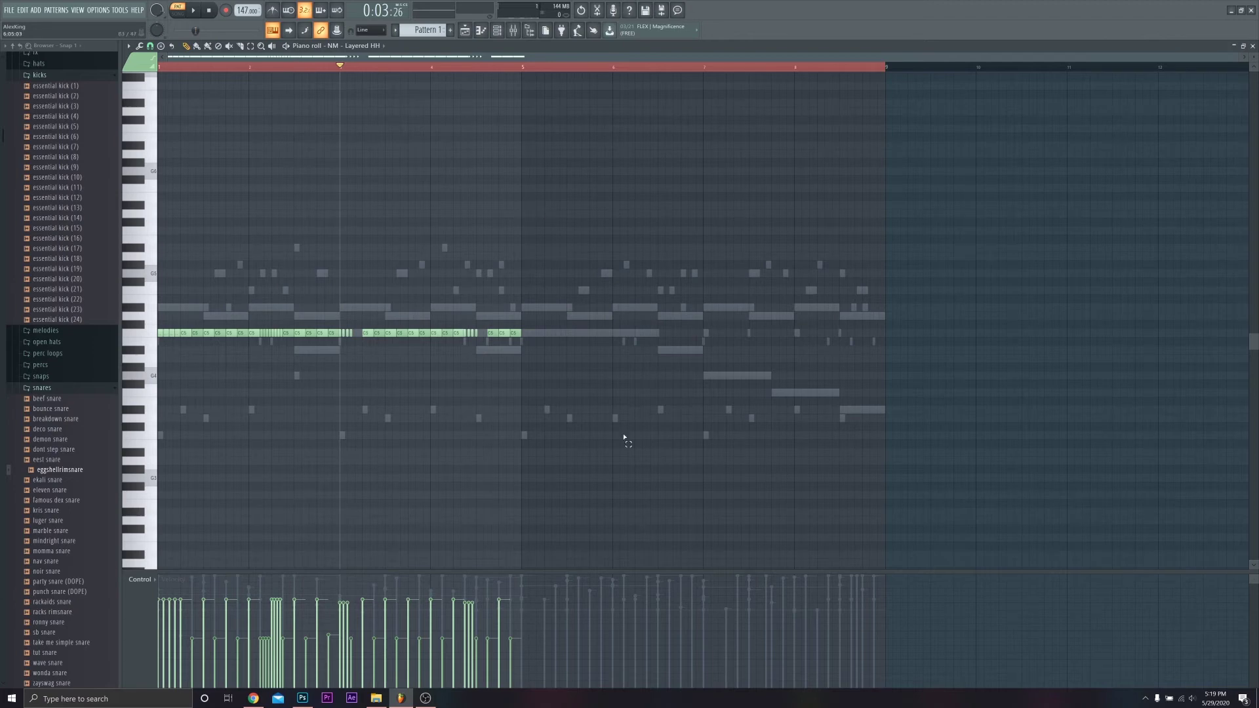
drag(624, 437, 160, 144)
click(520, 70)
drag(572, 370, 153, 283)
shift+drag(186, 333, 549, 333)
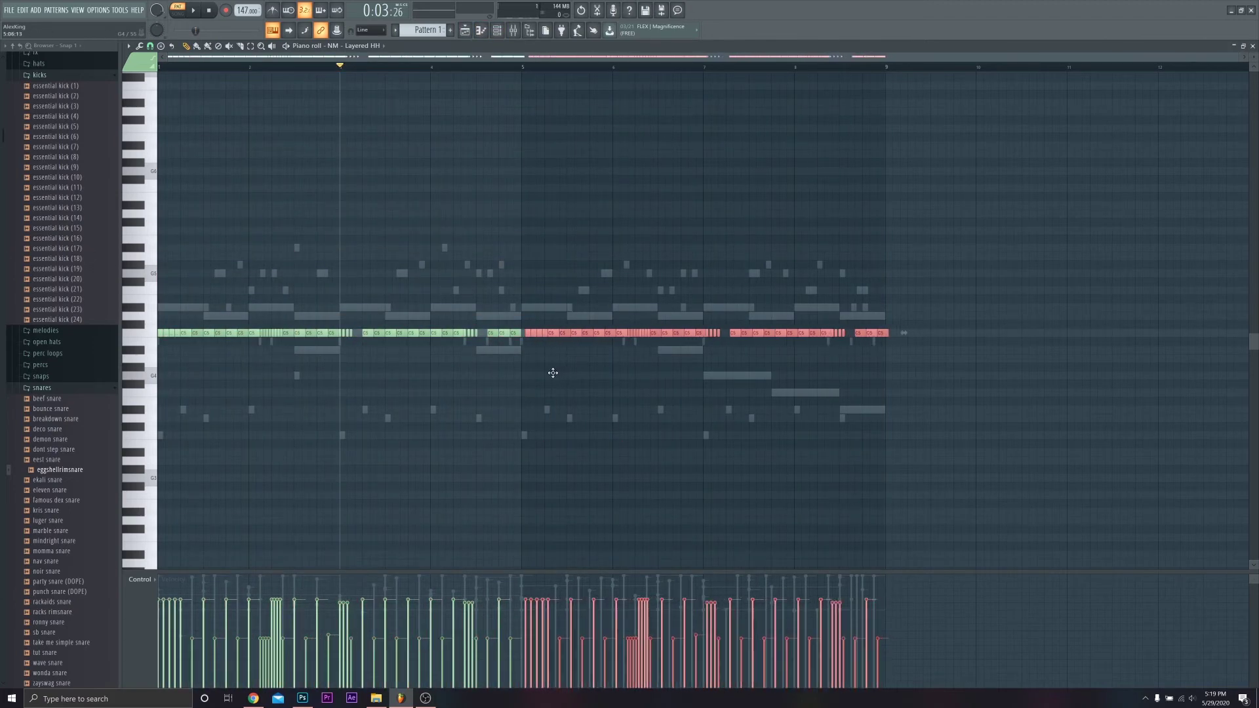
key(ctrl+d)
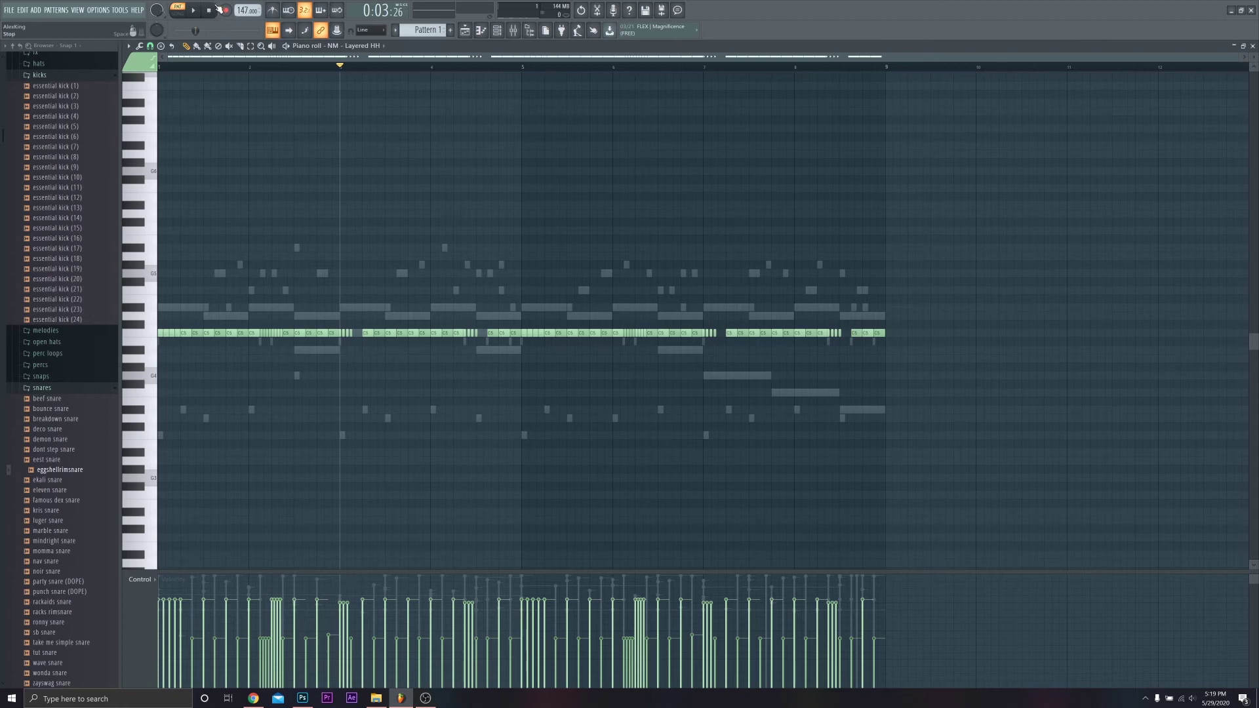
key(space)
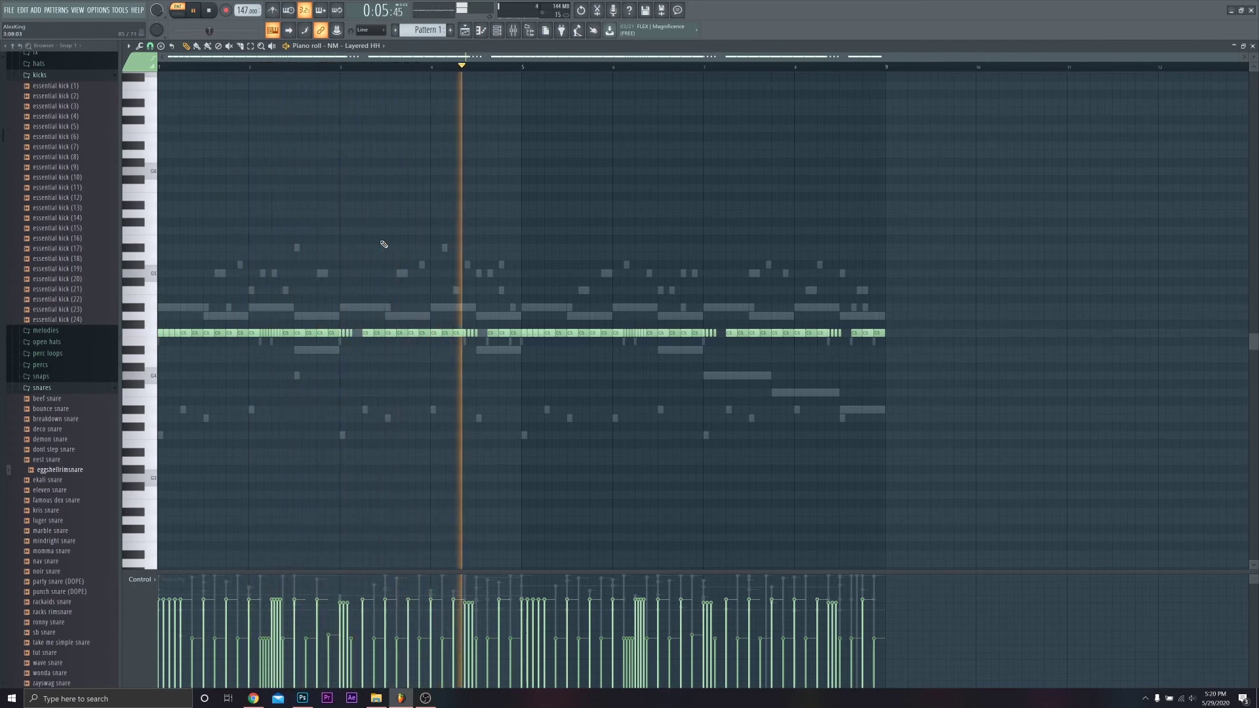
scroll(373, 278, up, 2)
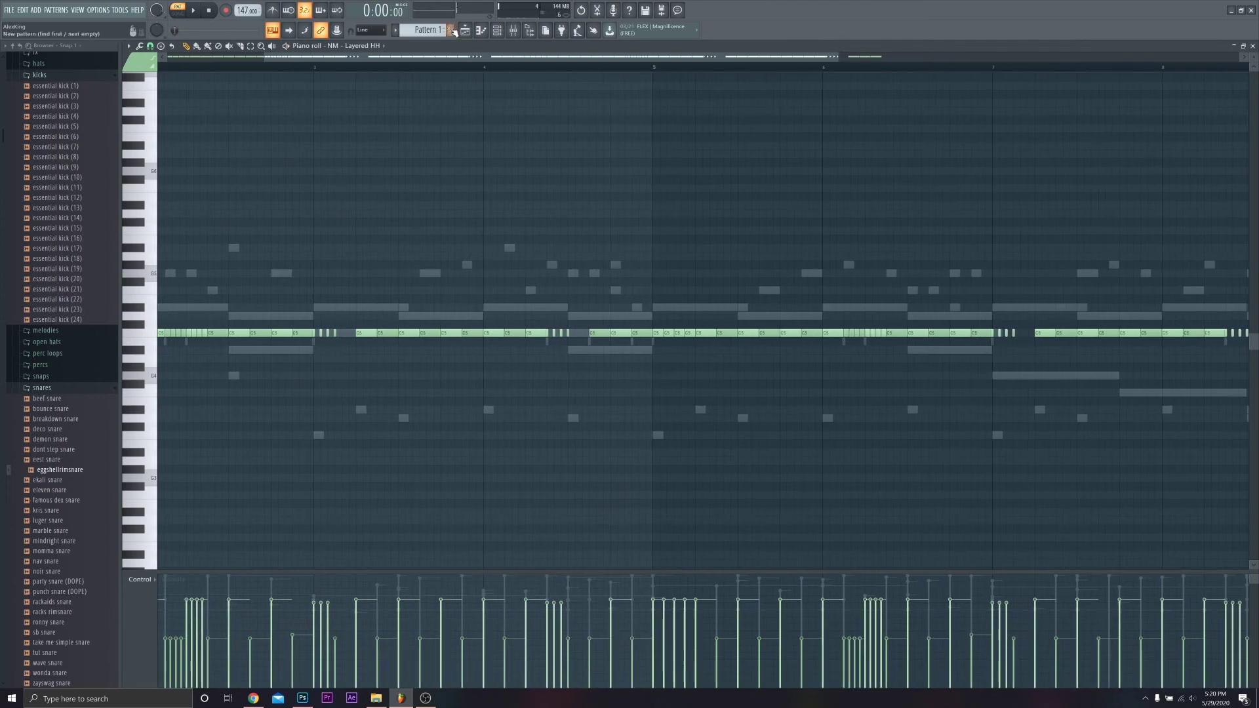
key(space)
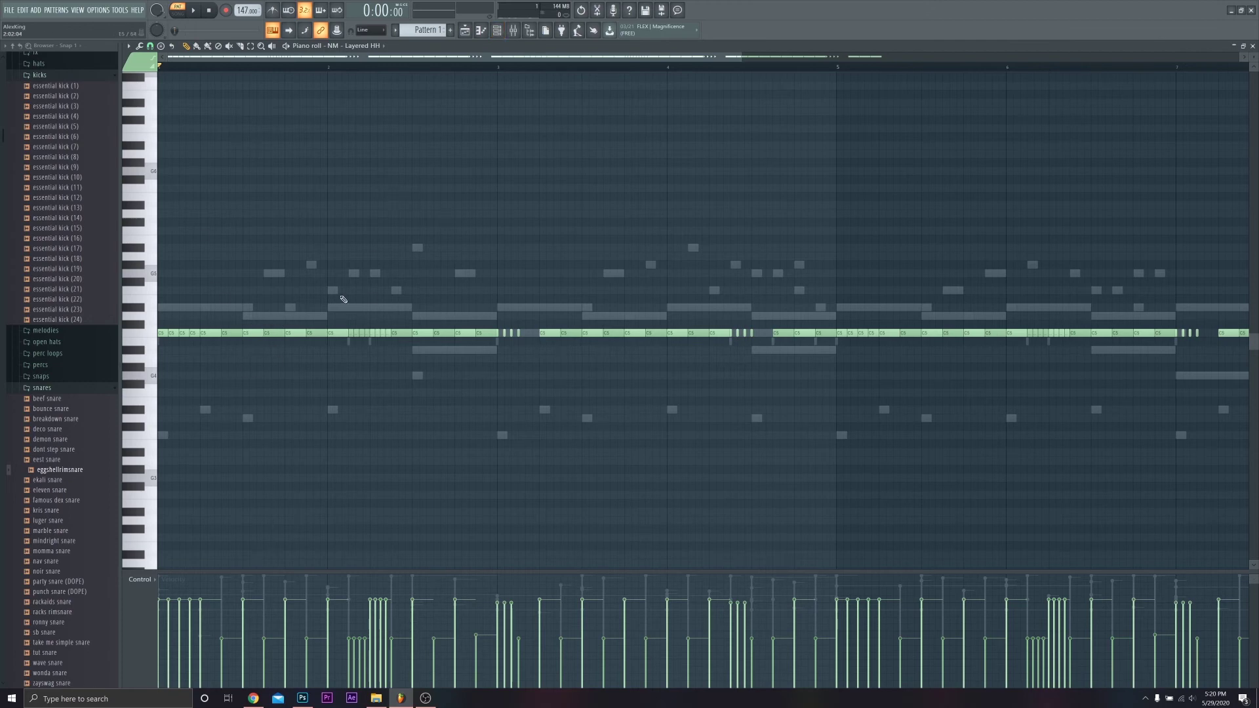
- Delete the hi-hat notes on steps 7 and 9 of bar 1, soloing the hi-hat channel to hear the gap
right_click(241, 334)
key(space)
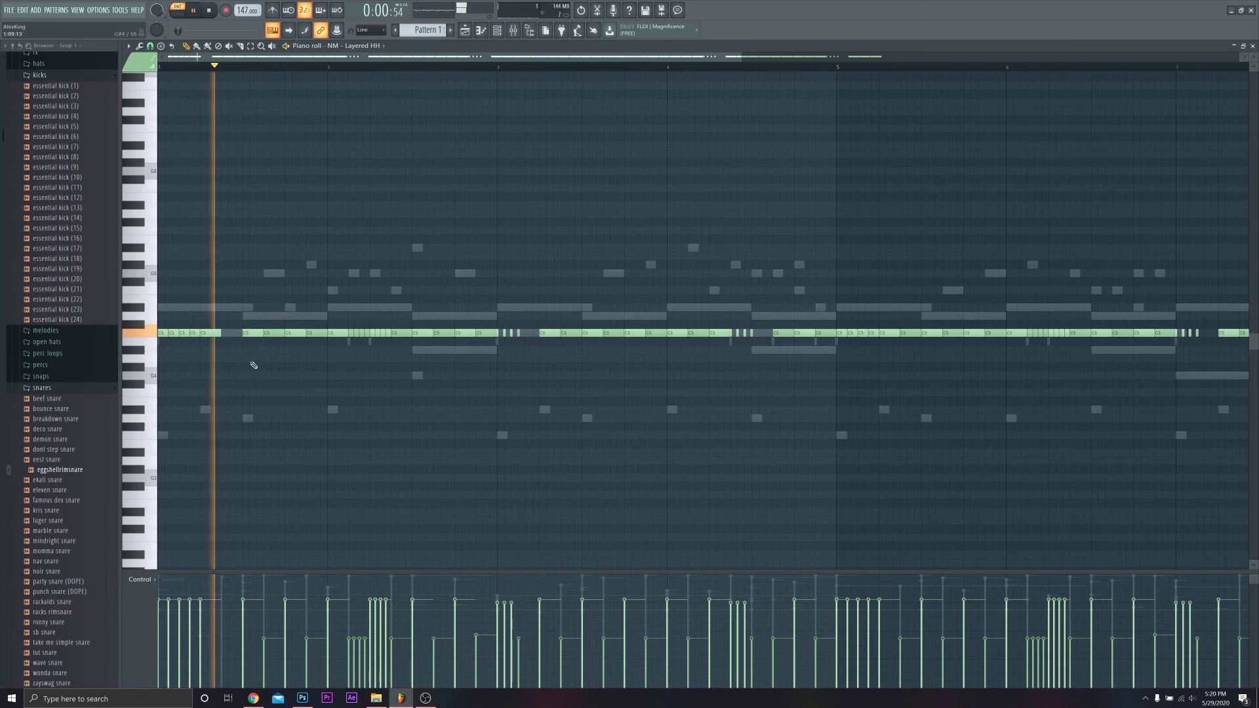
click(496, 30)
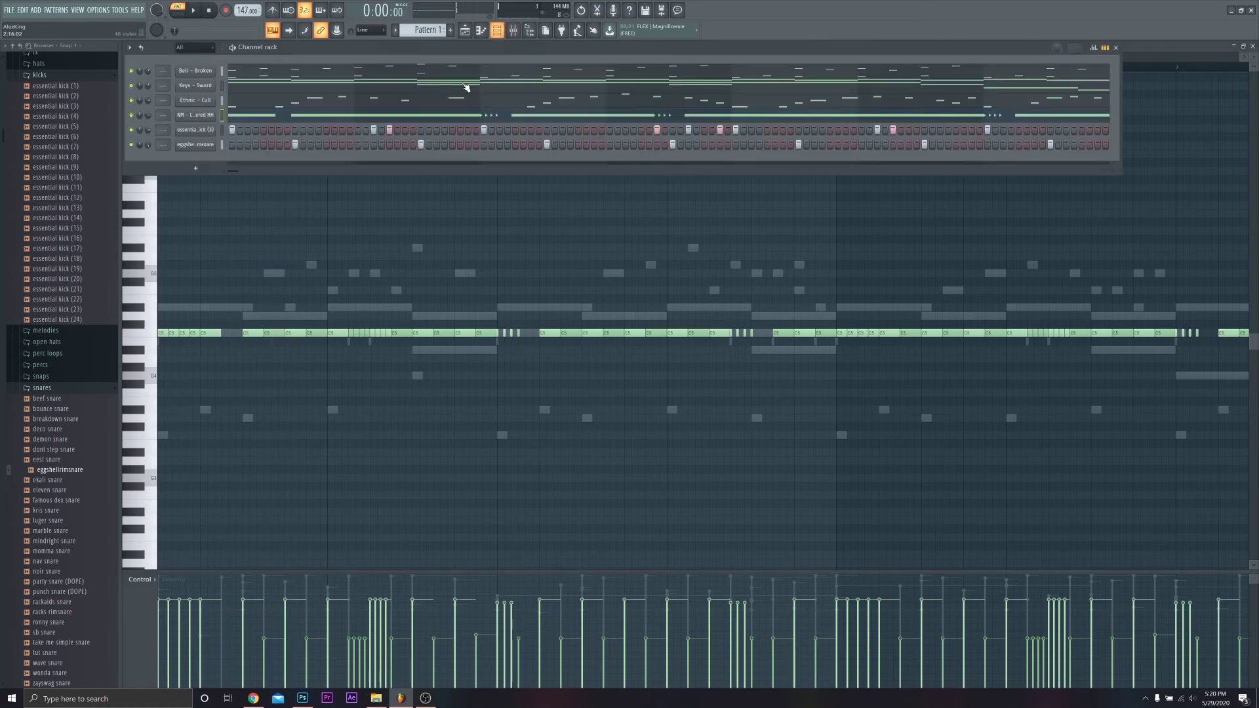
right_click(136, 116)
key(space)
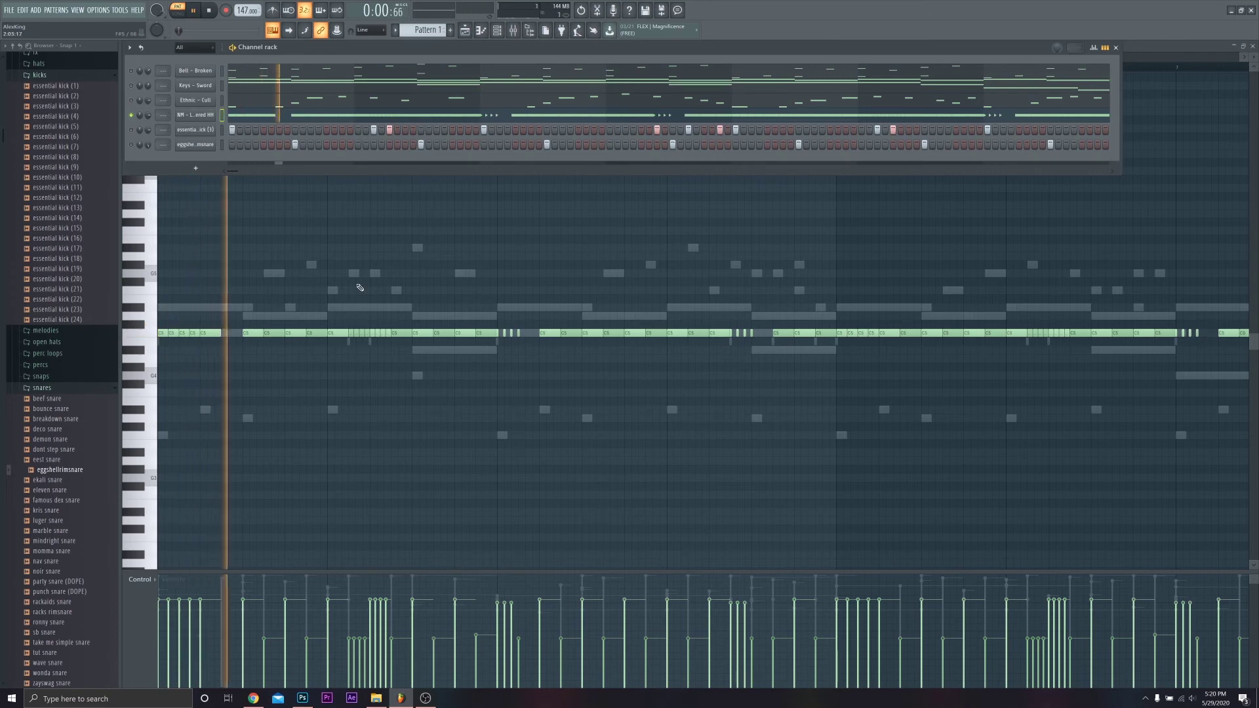
key(space)
right_click(252, 333)
key(space)
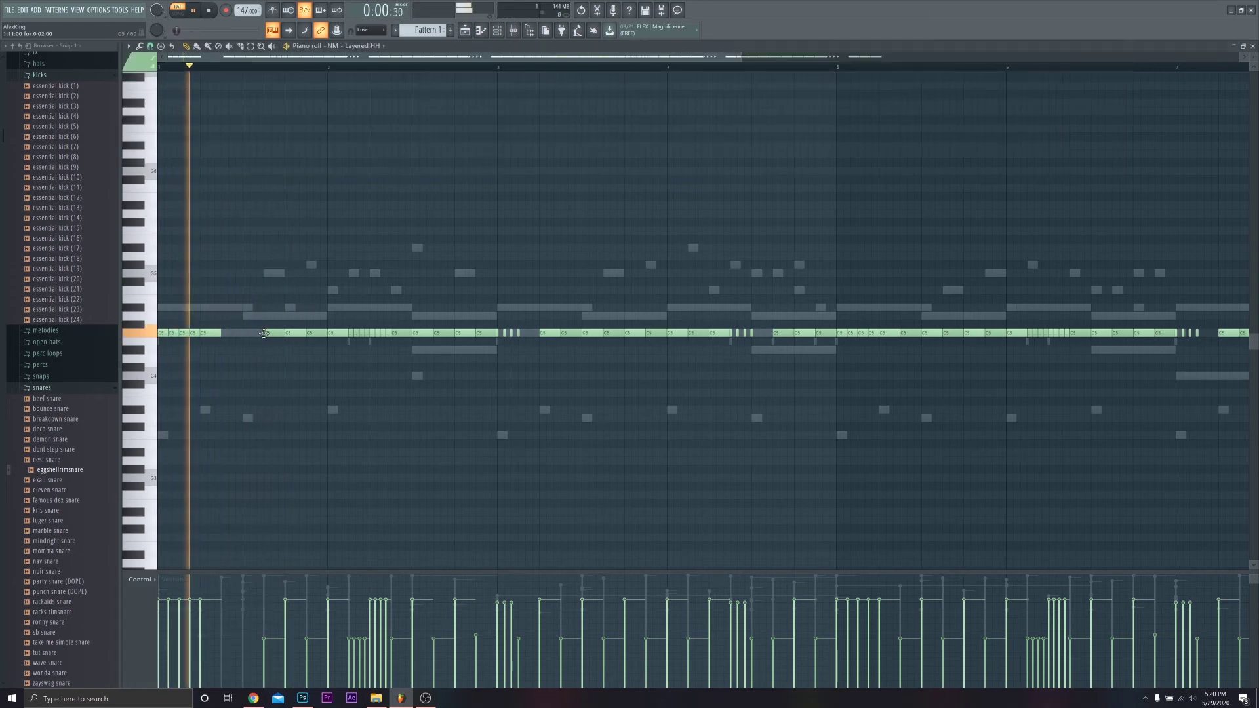
- Delete the last two hi-hat notes of bar 2, on steps 13 and 15, and check the pause with playback
right_click(465, 333)
right_click(485, 333)
key(space)
key(space)
scroll(632, 357, down, 3)
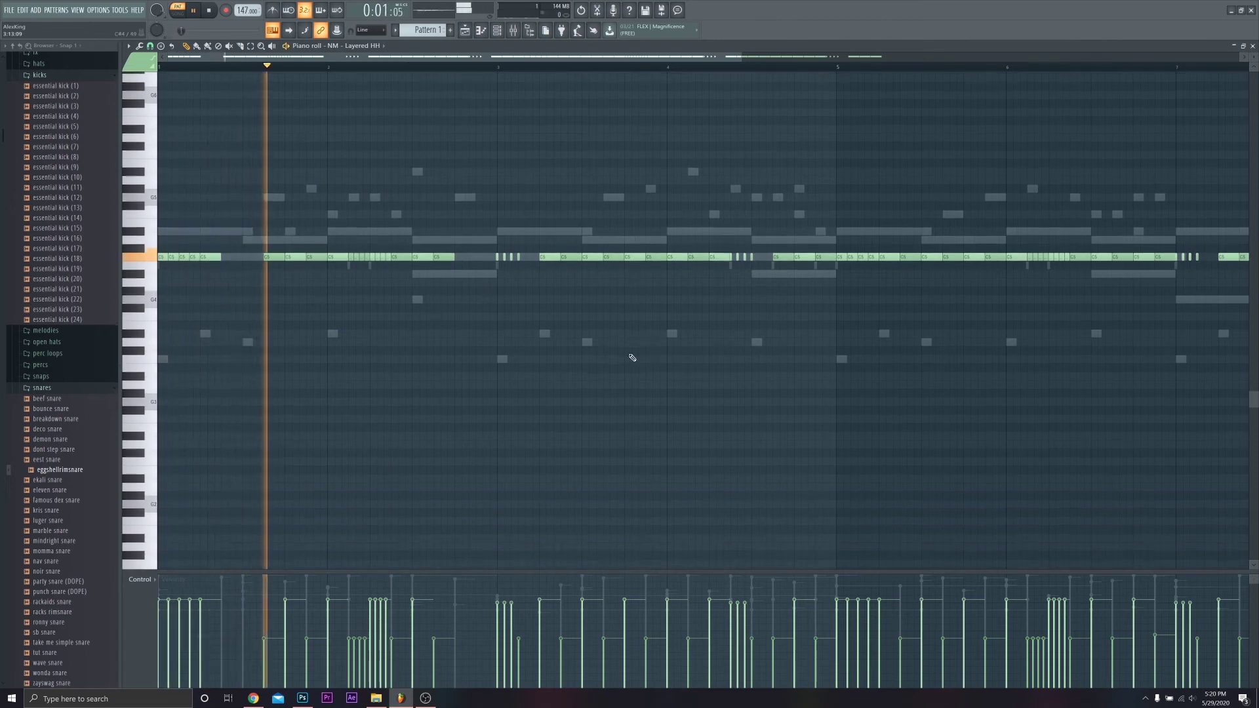
scroll(632, 357, up, 4)
scroll(500, 63, right, 3)
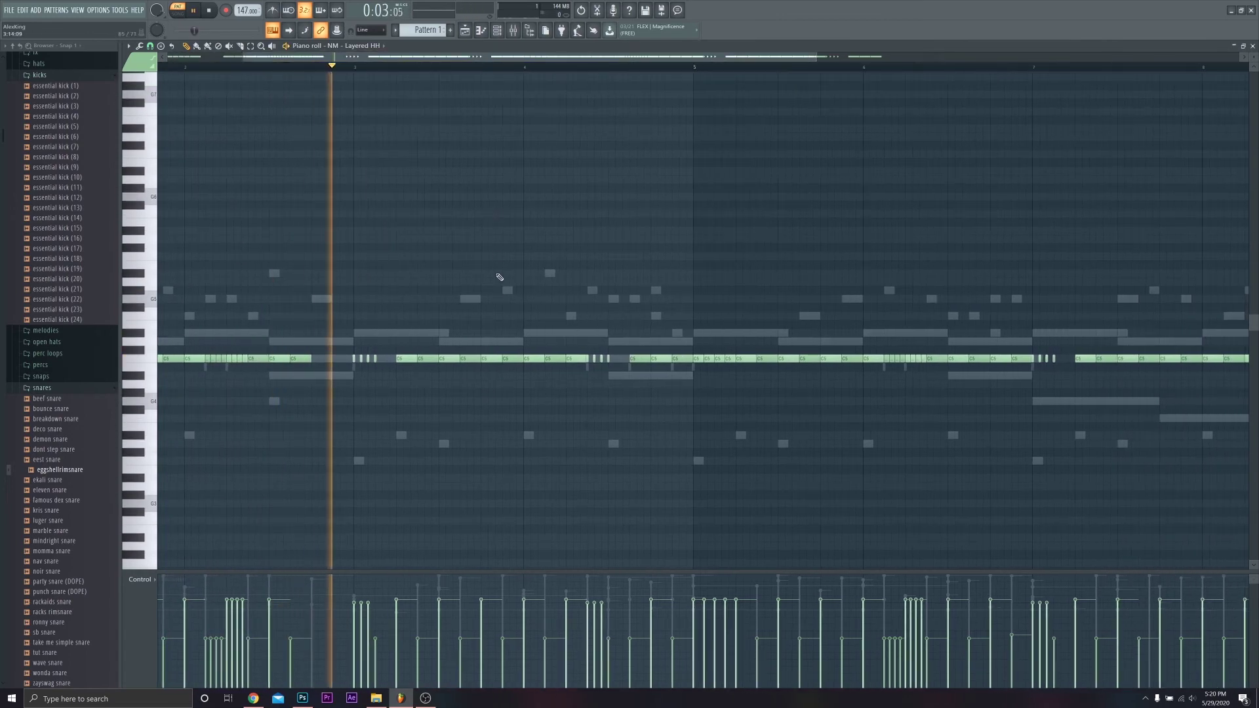
key(space)
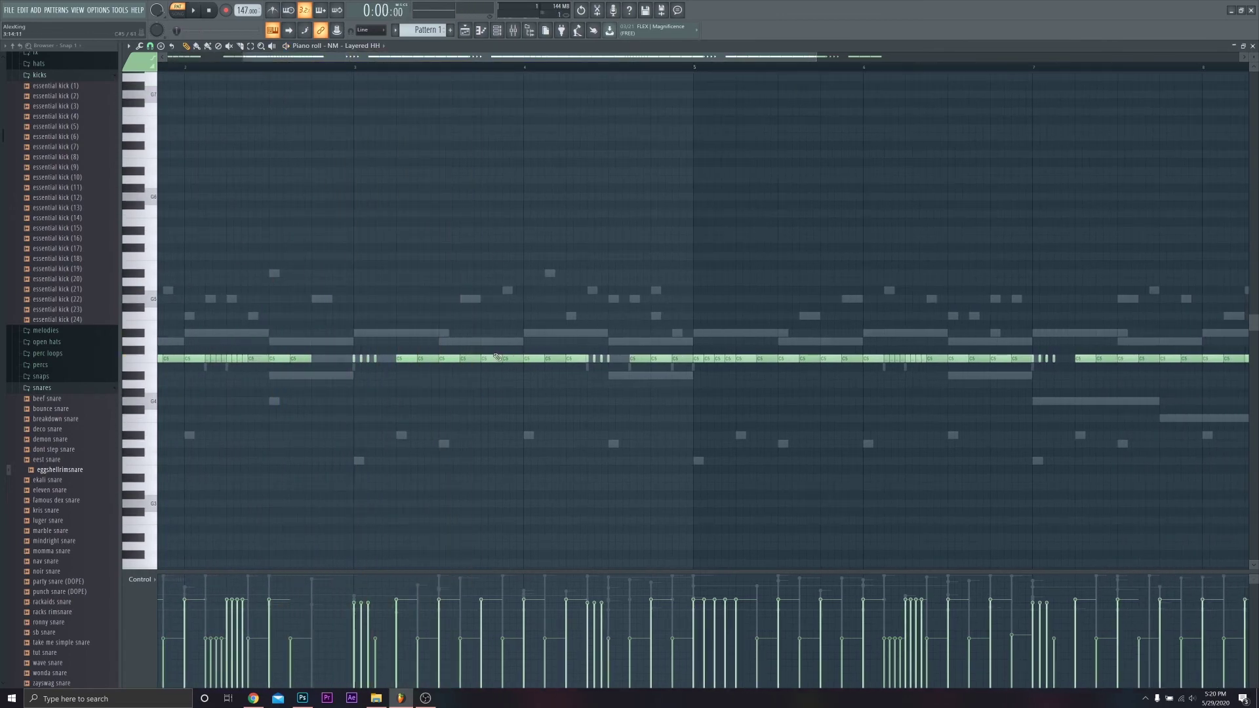
- Delete the hi-hat notes on steps 7 and 9 of bar 3, previewing the gap with playback
right_click(450, 358)
key(space)
right_click(427, 358)
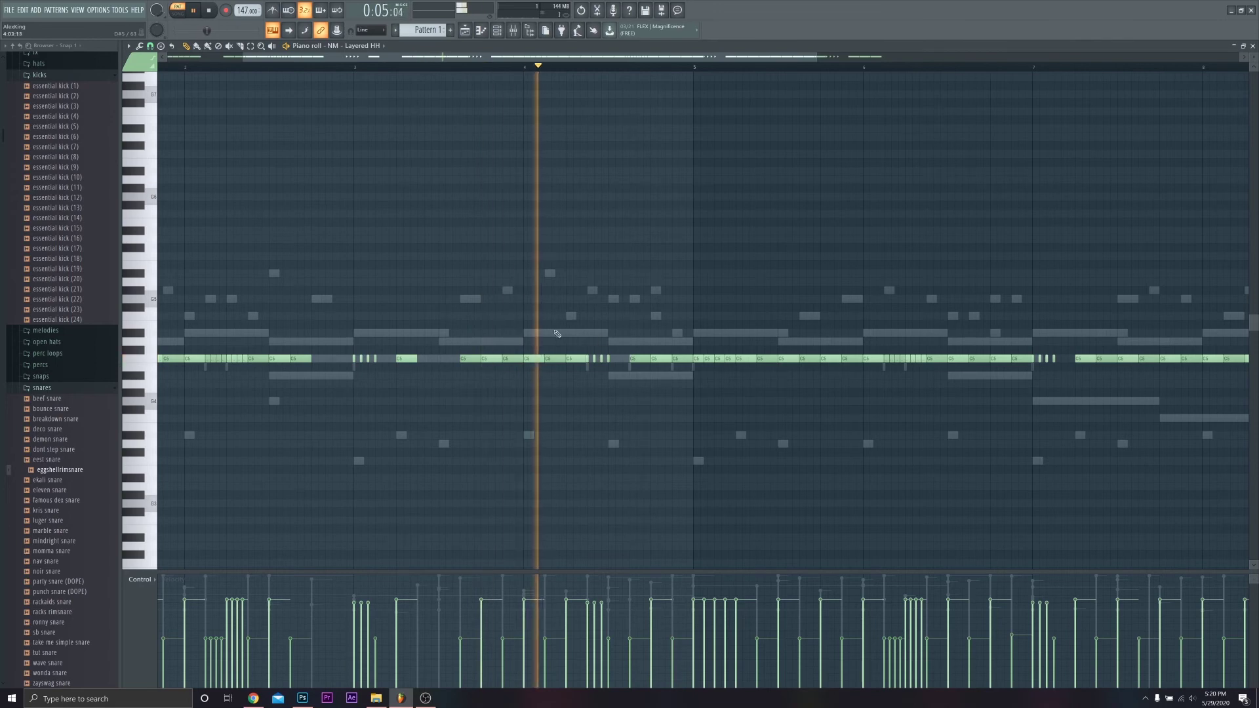
key(space)
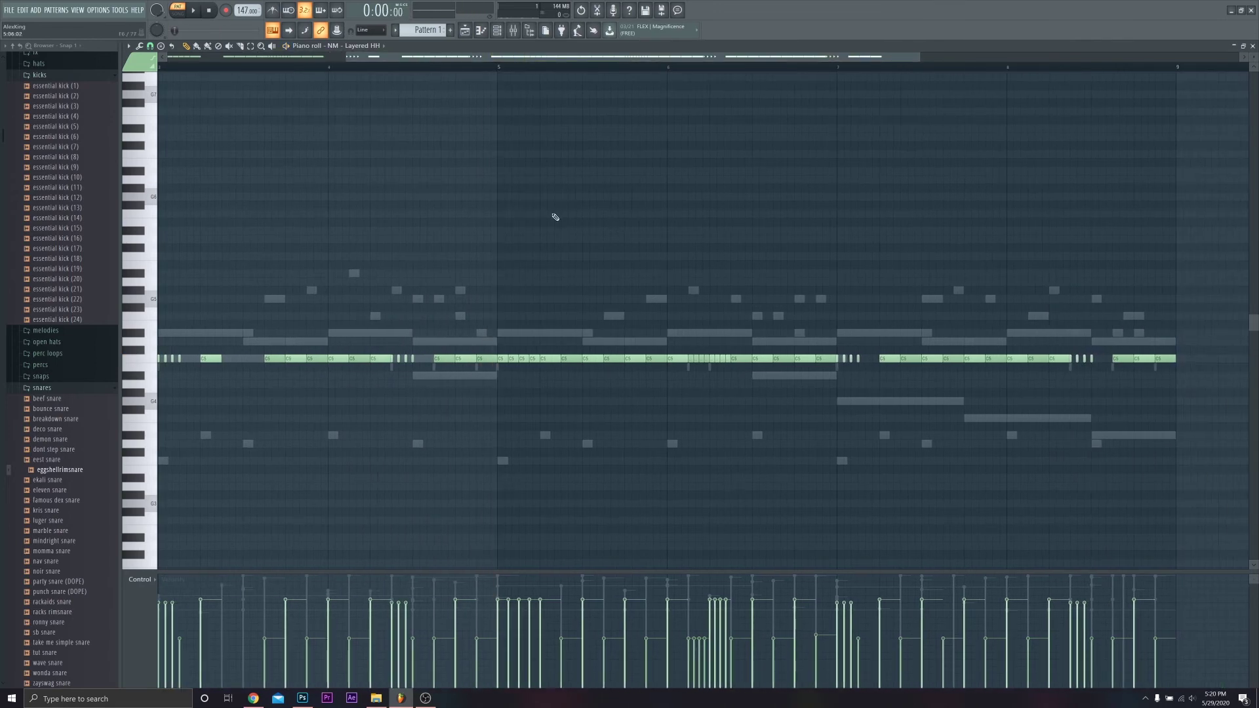
- Replace the hi-hats in bars 5 to 8 with a copy of the thinned-out hi-hats from bars 1 to 4
scroll(578, 282, down, 3)
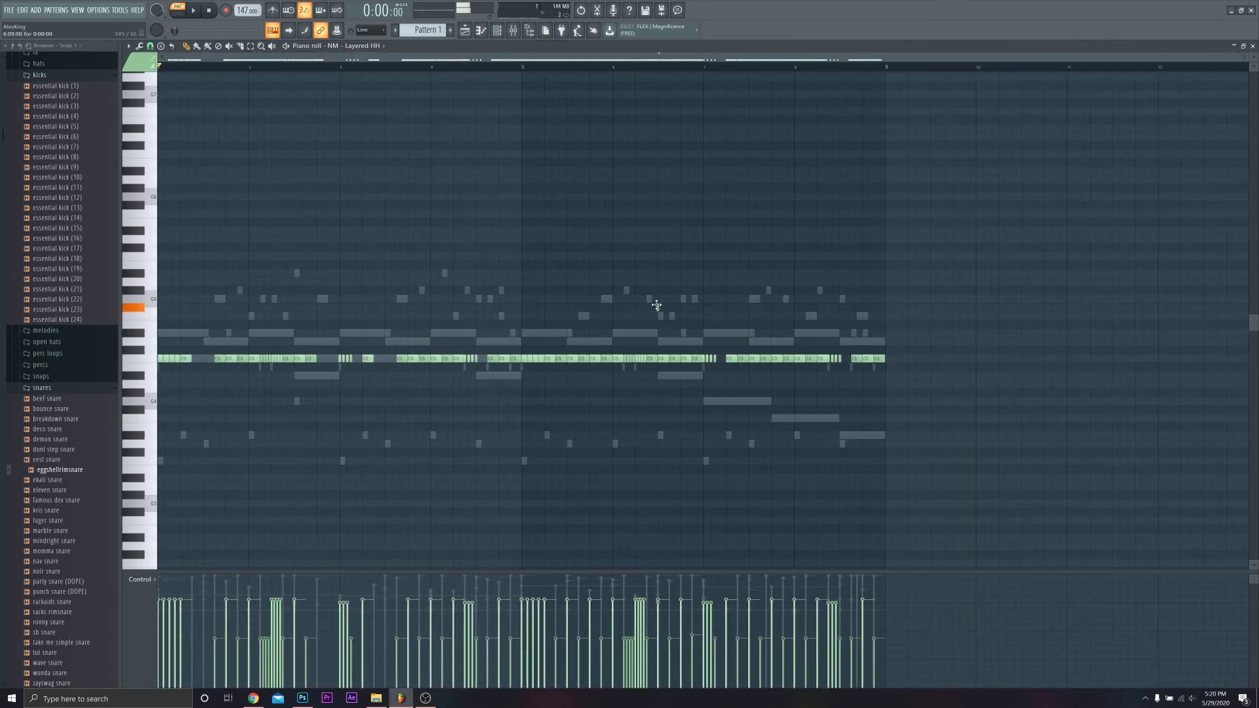
drag(983, 418, 529, 265)
key(Delete)
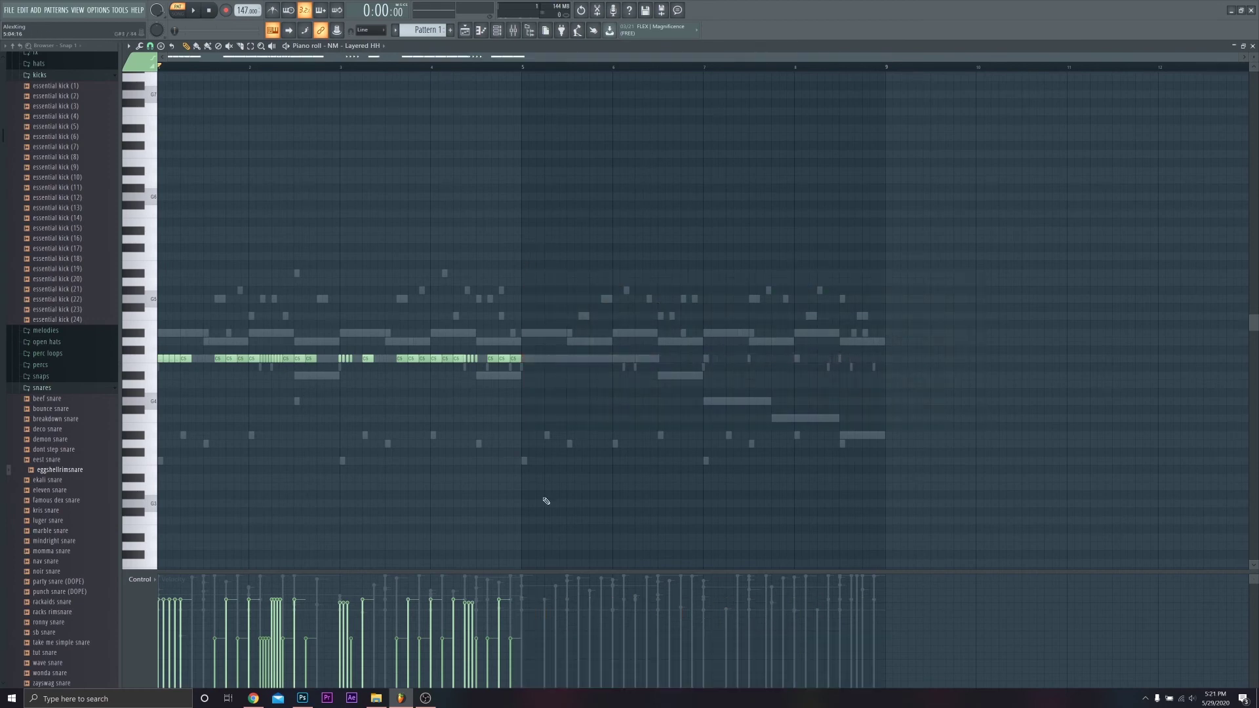
drag(546, 500, 159, 159)
drag(183, 357, 548, 358)
key(ctrl+d)
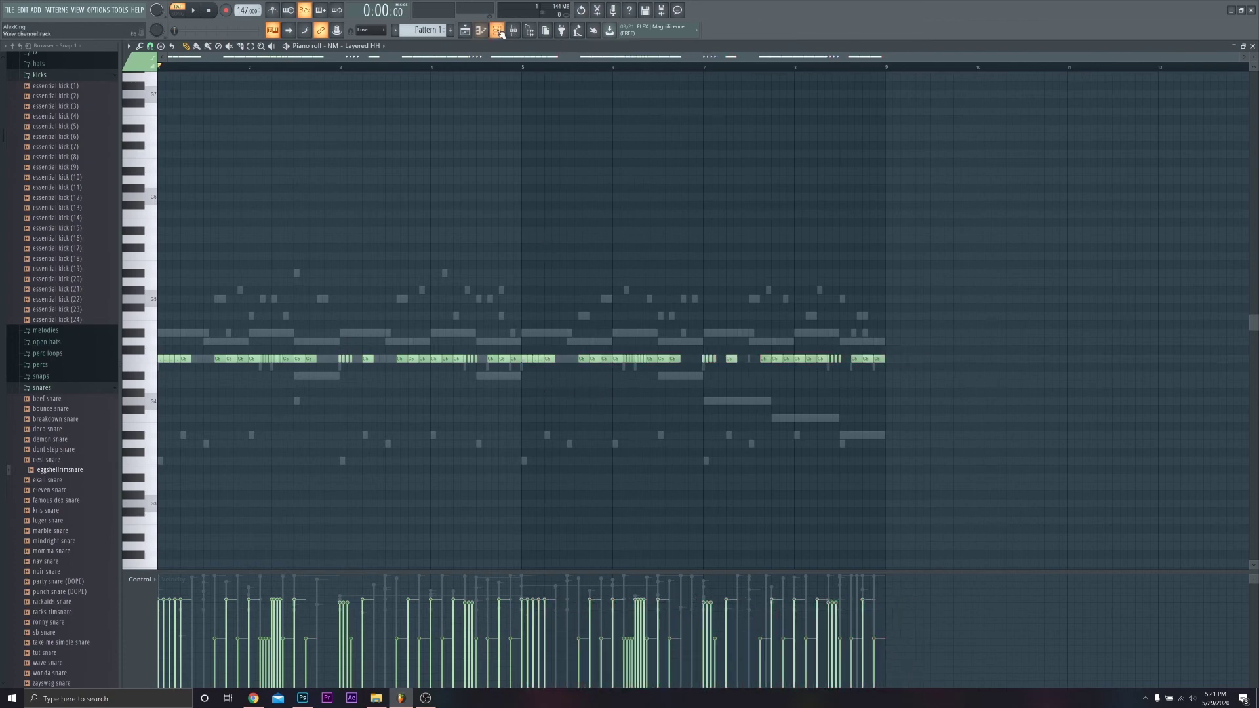
- Unmute the kick and snare channels alongside the hi-hats and raise the velocity of all essential kick (3) notes to maximum during playback
click(496, 30)
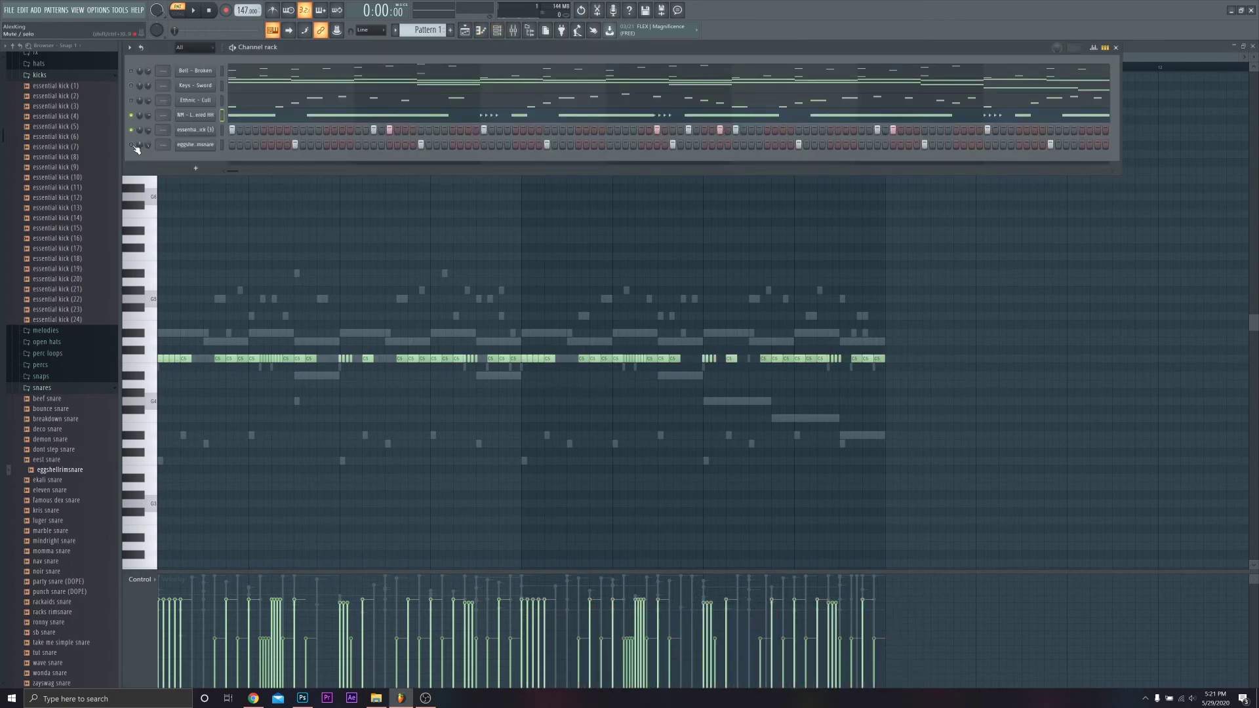
key(space)
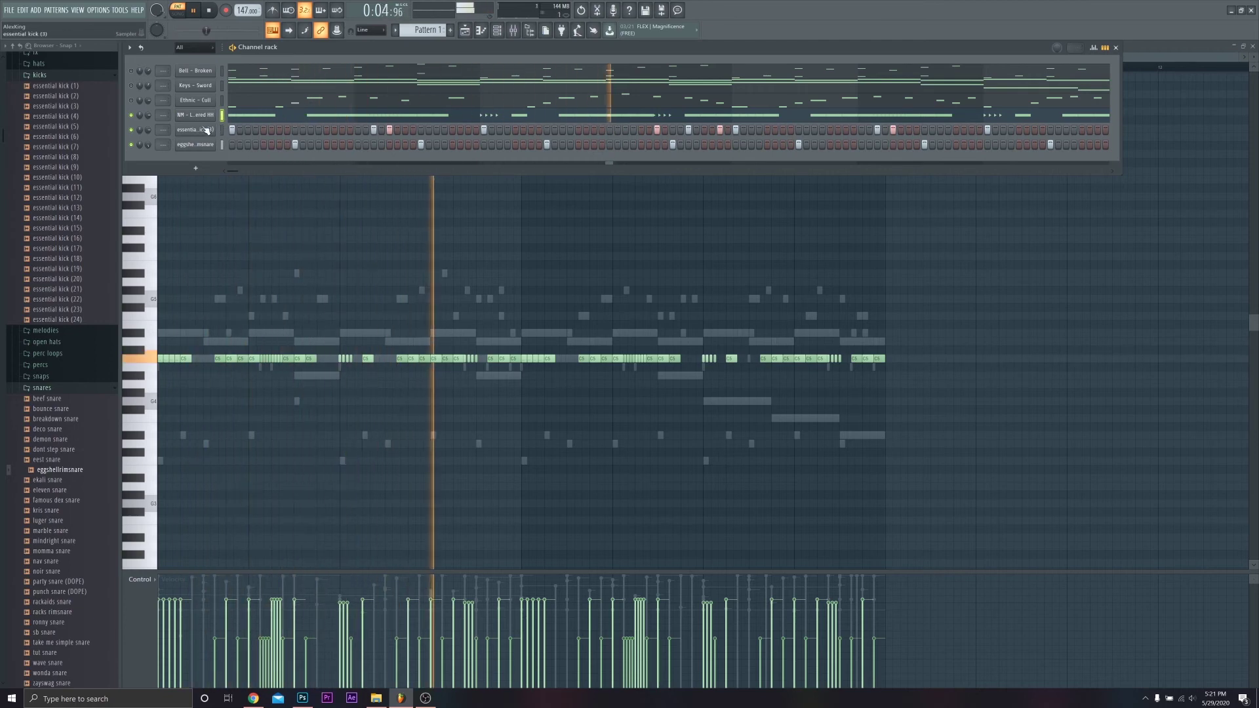
right_click(222, 127)
click(225, 133)
key(Up)
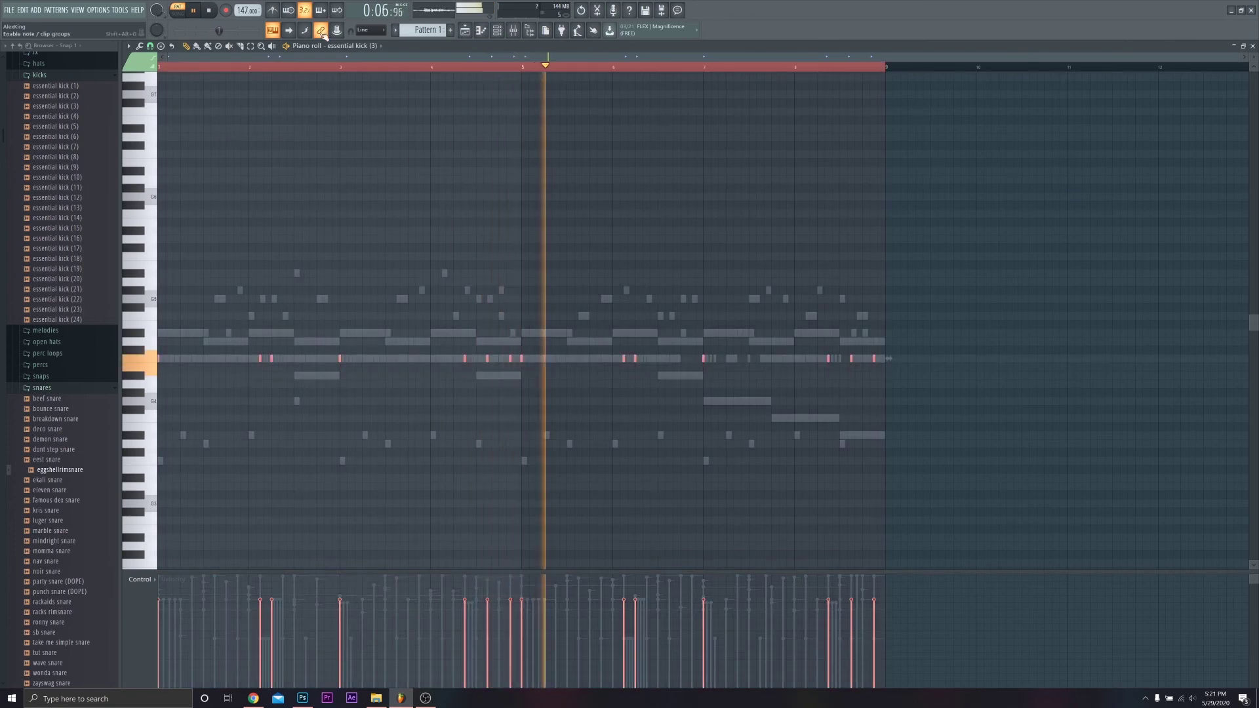
key(ctrl+d)
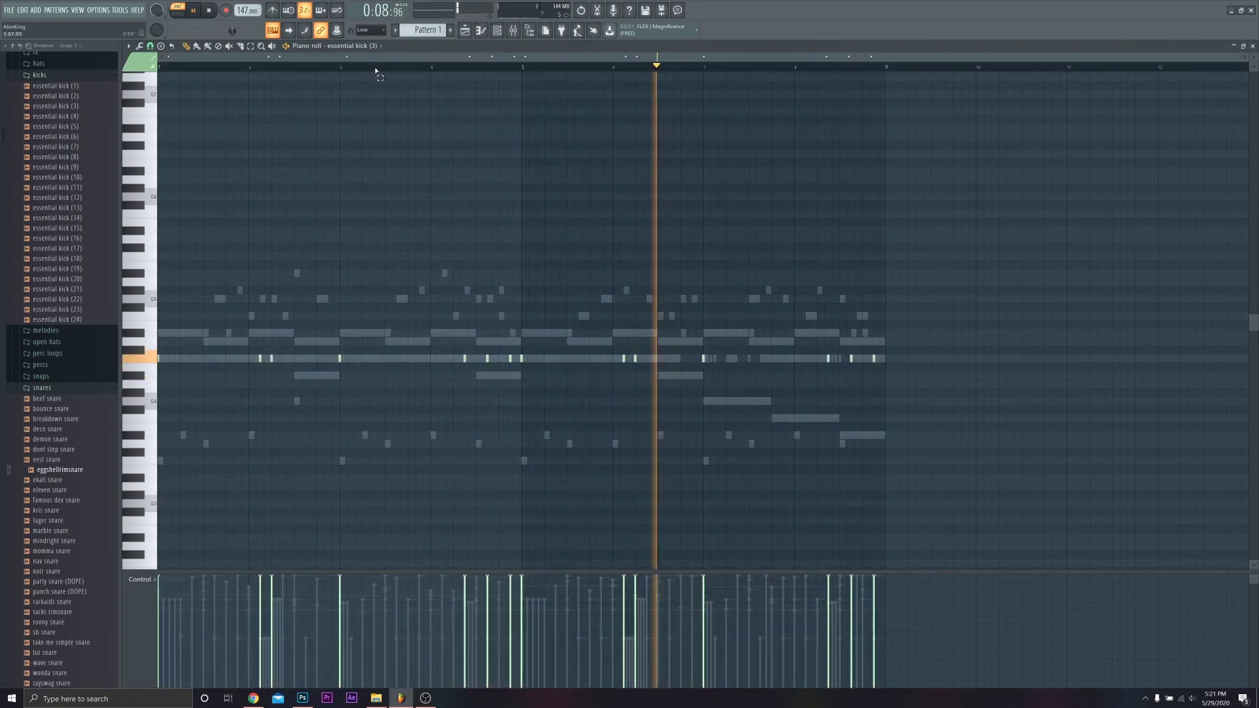
key(F6)
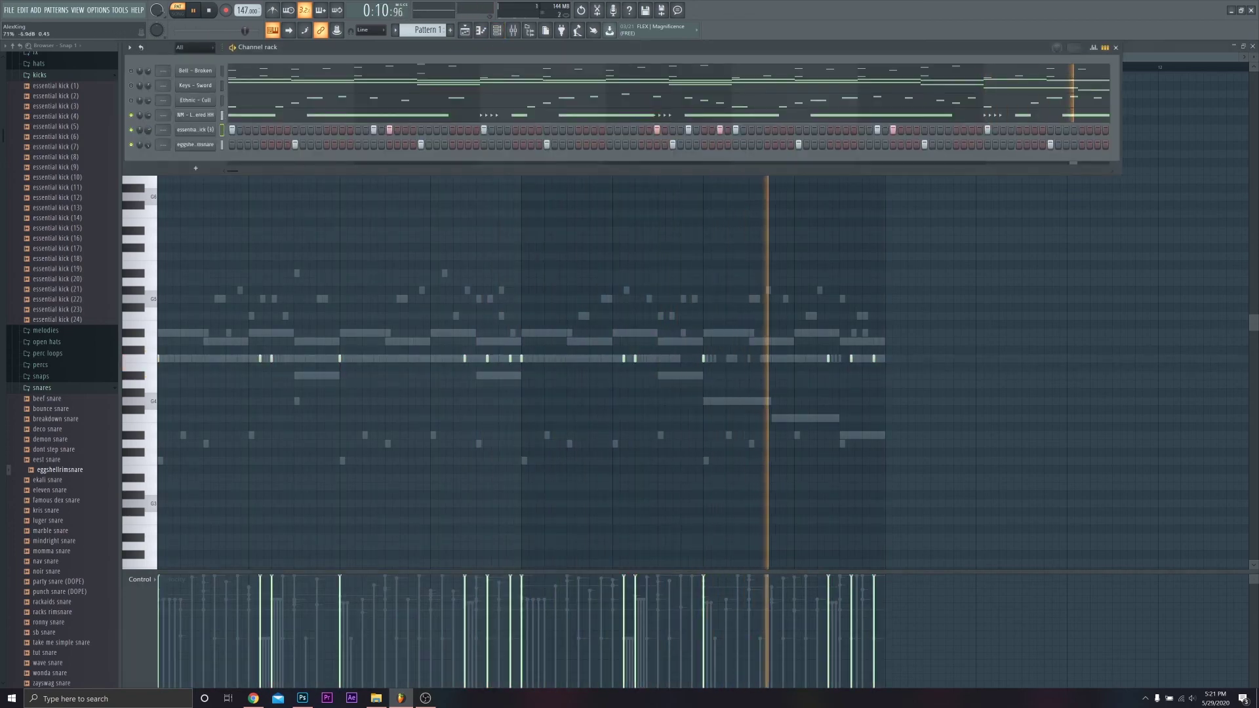
- Stop playback, clone the NM - Layered HH channel, and fill the clone with a hit on each 4 steps
key(F6)
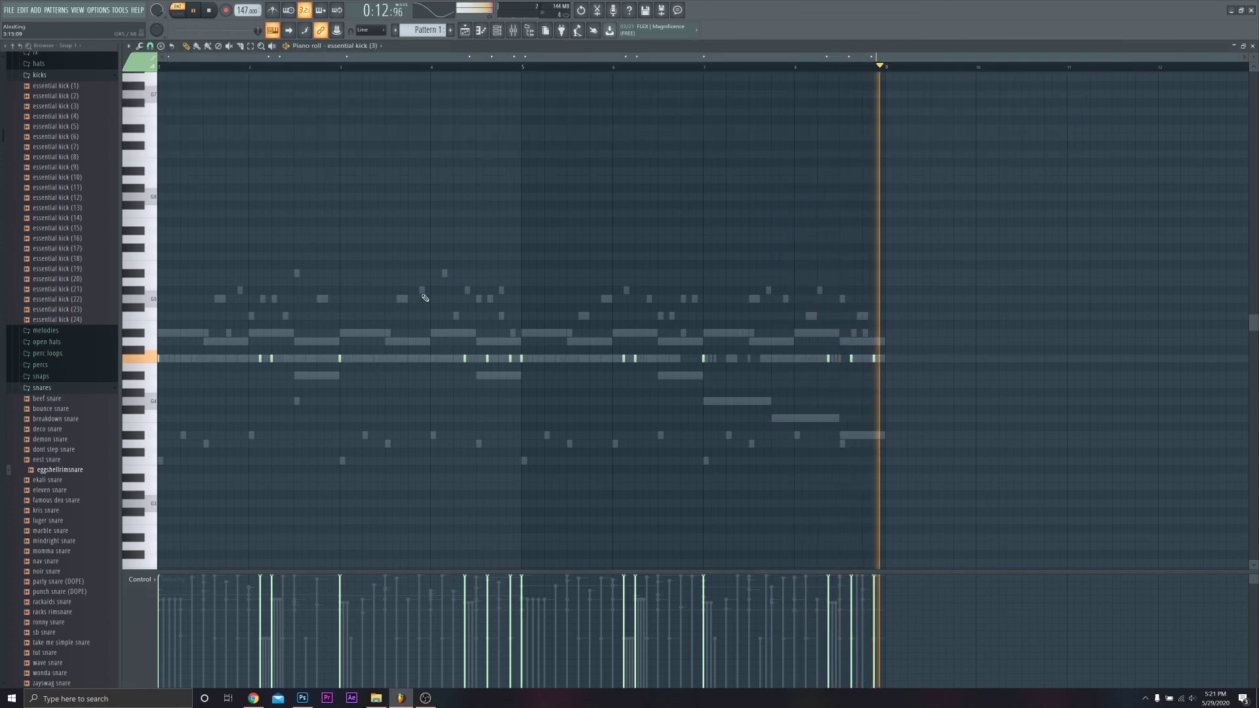
key(space)
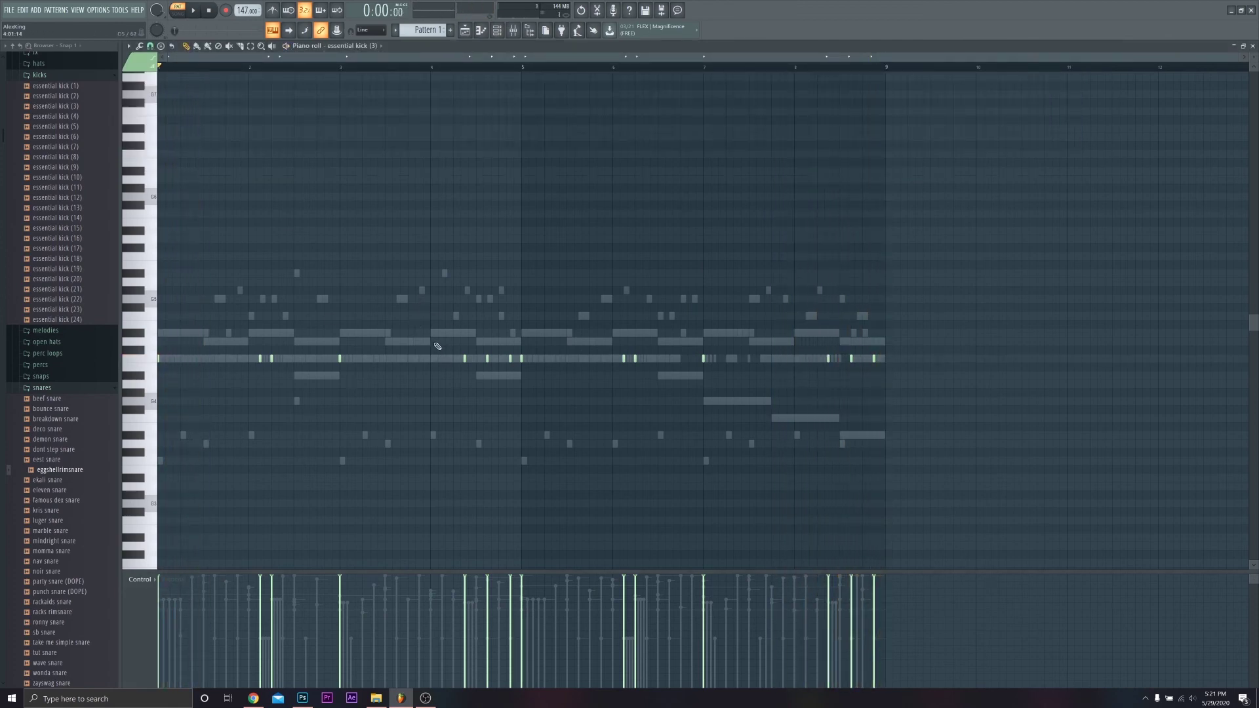
click(496, 30)
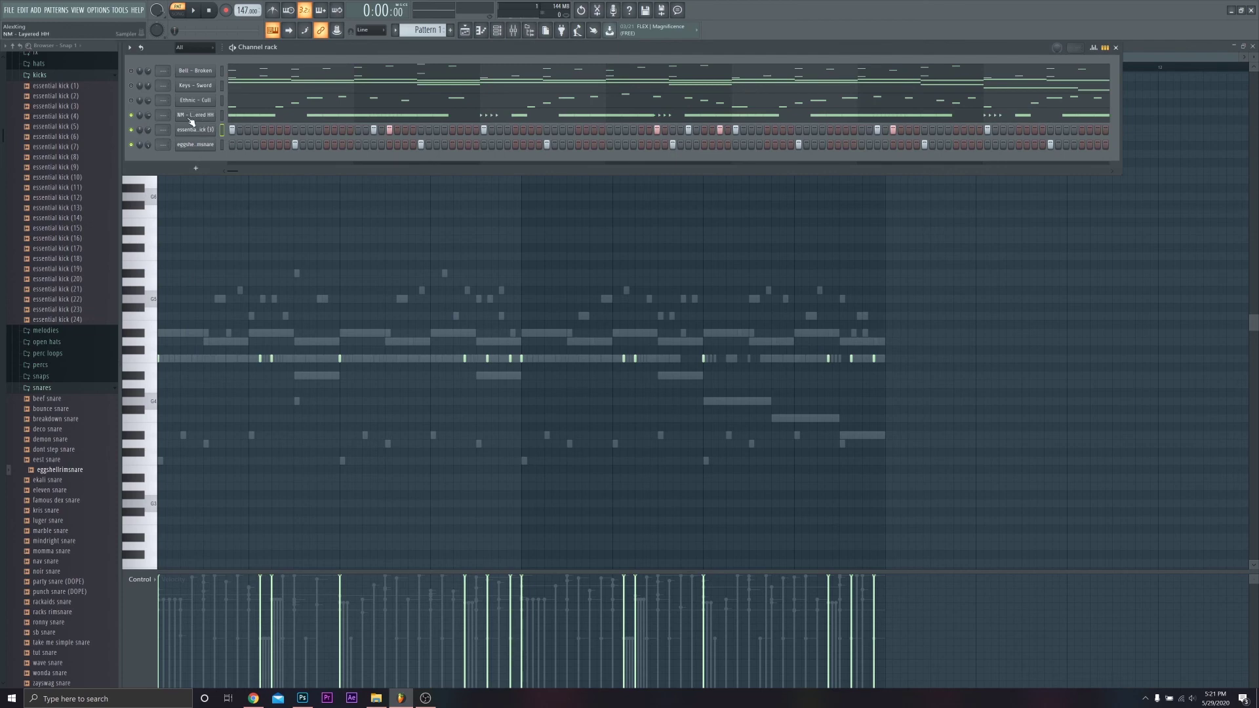
right_click(191, 121)
click(218, 198)
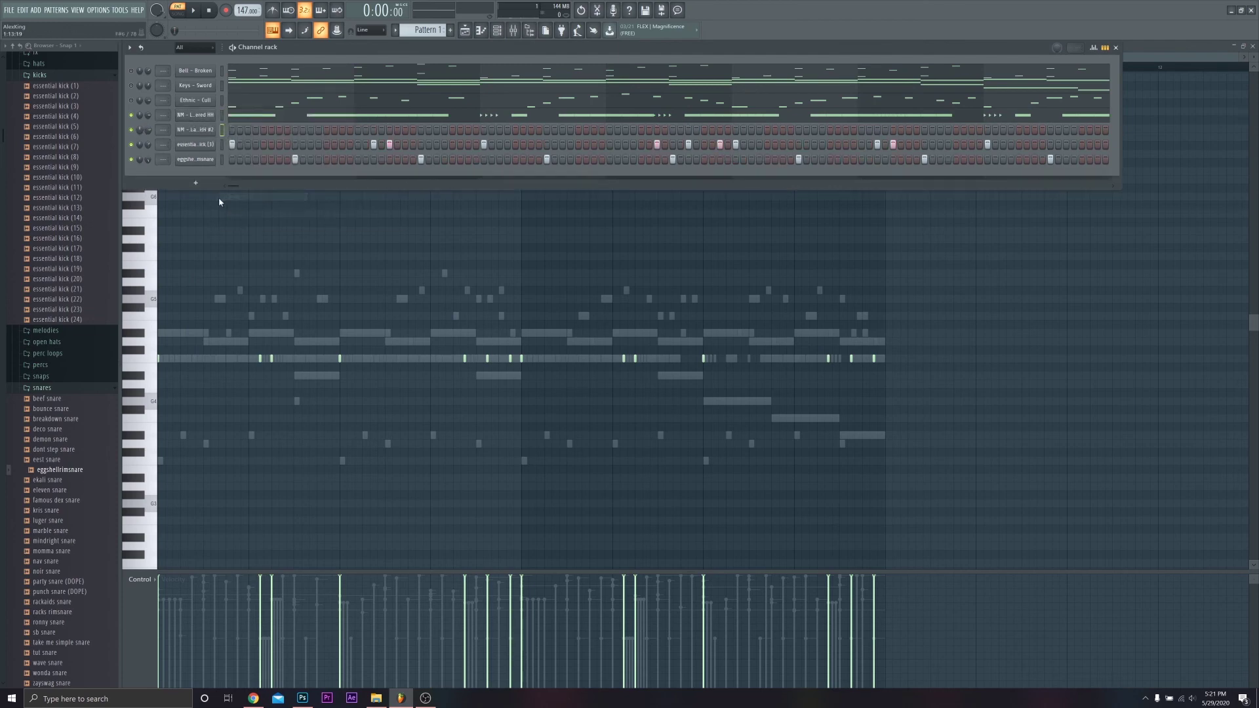
right_click(207, 128)
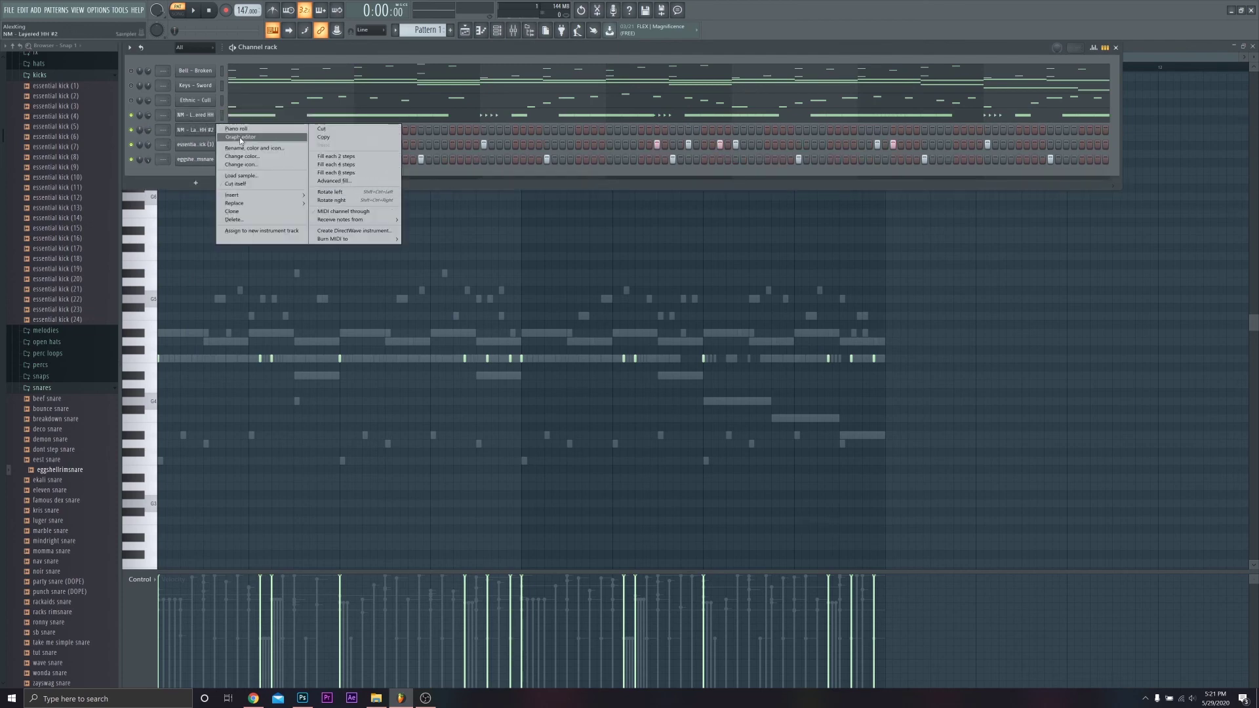
click(335, 164)
- Add lower-velocity copies of all the cloned hi-hat's notes, offset by two steps, and preview the simple pattern
right_click(194, 129)
click(236, 129)
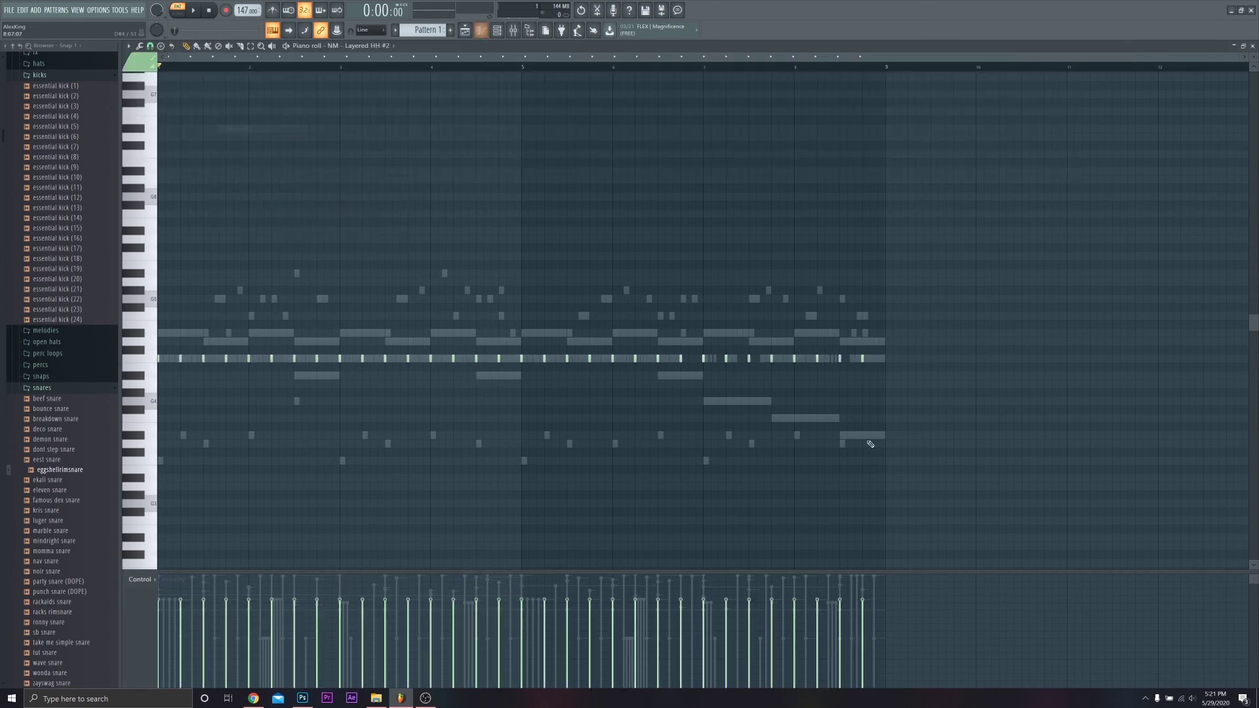
drag(994, 444, 164, 238)
drag(181, 359, 192, 359)
key(space)
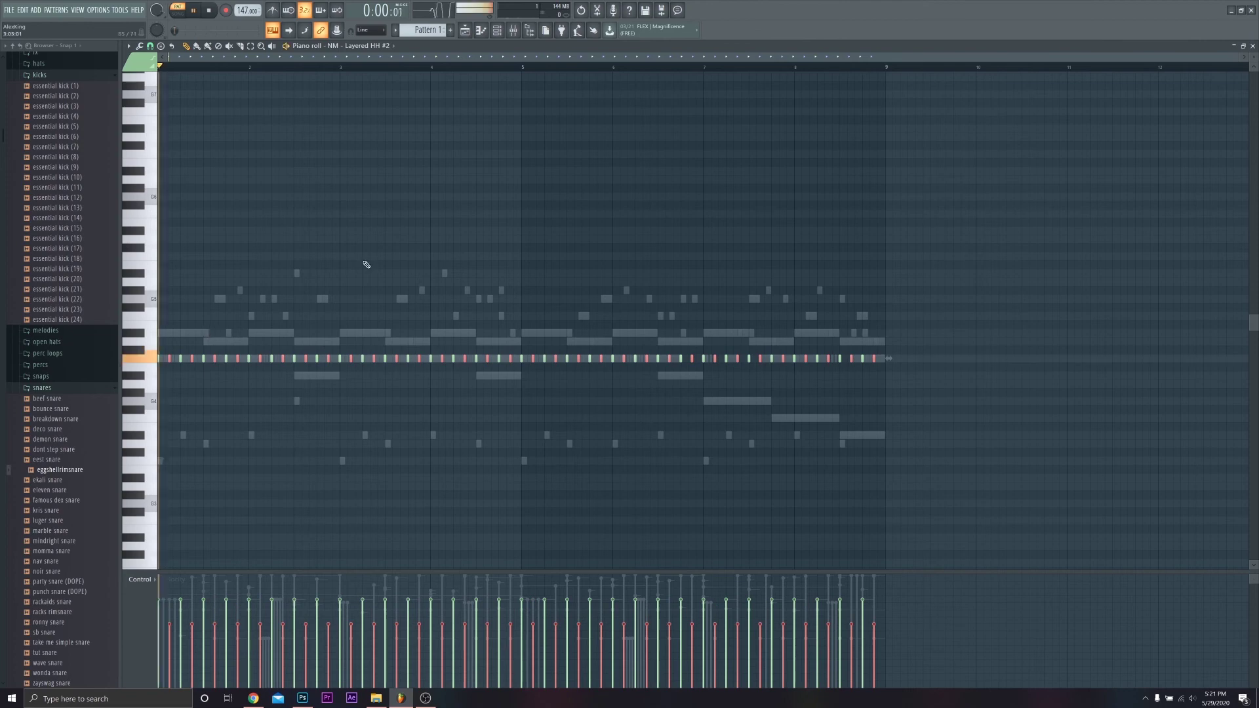
- Mute the cloned hi-hat channel, unmute the three melody channels, and play the full beat with the original hi-hats
click(497, 34)
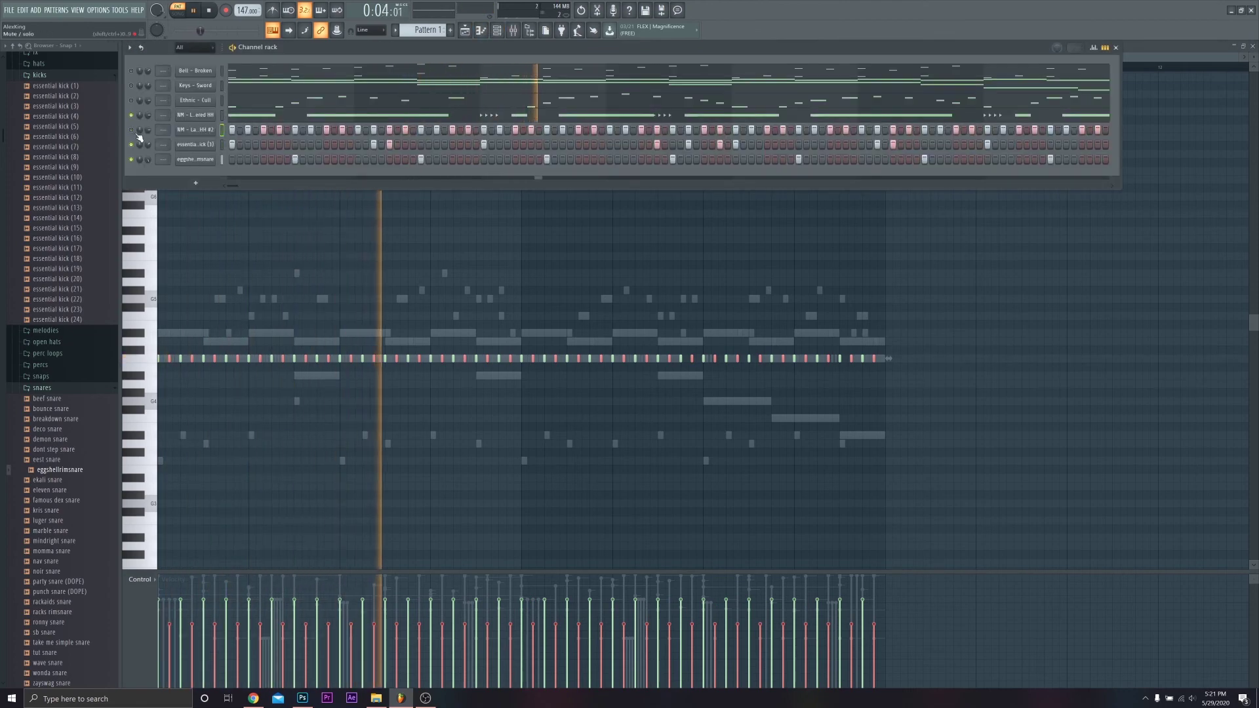
key(space)
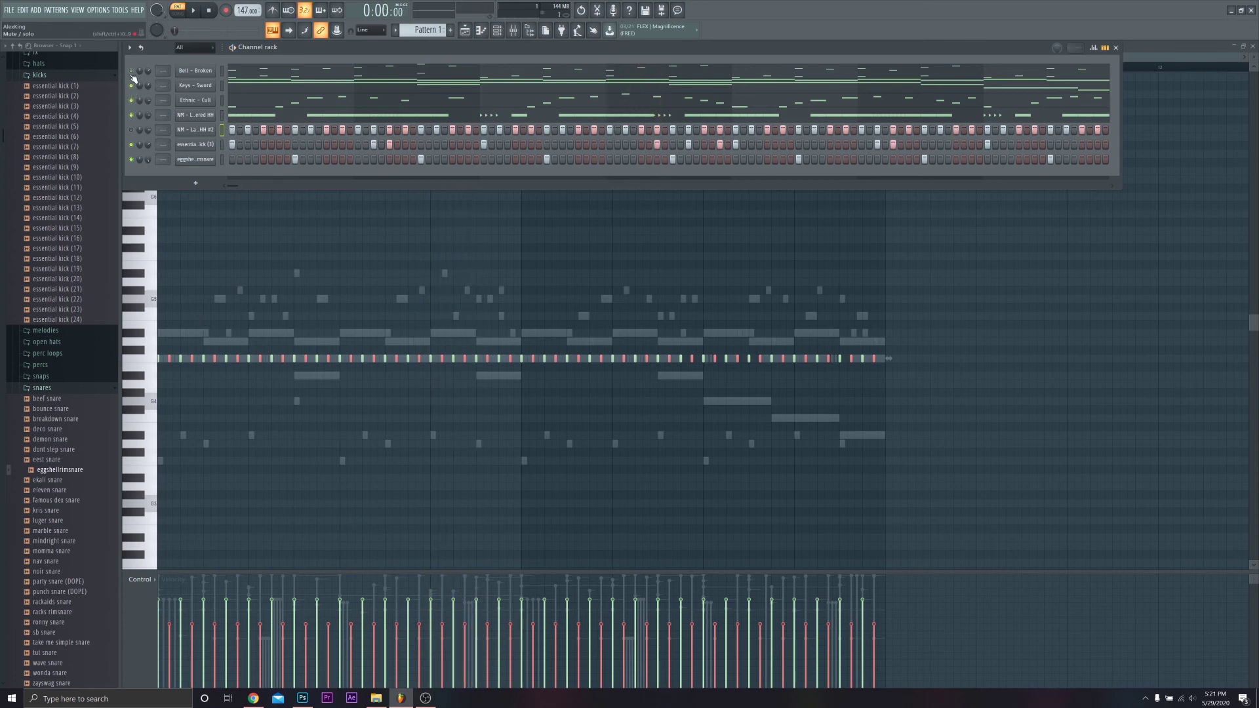
key(space)
click(326, 273)
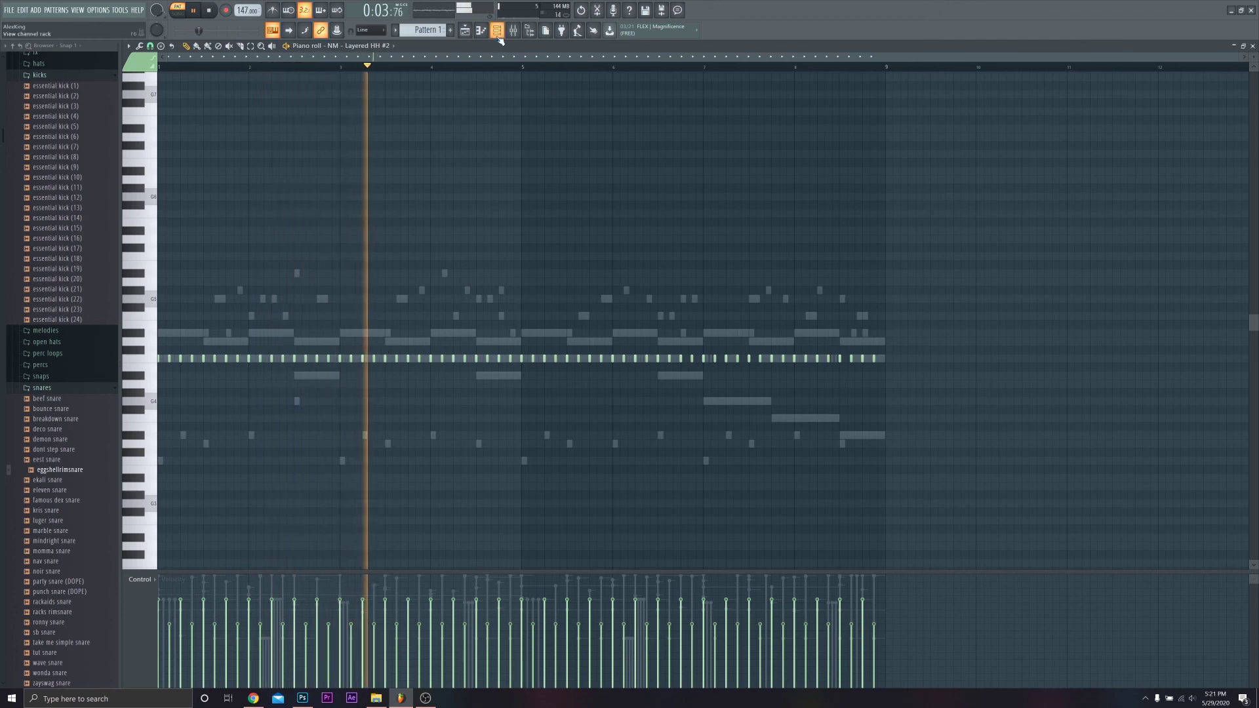
click(497, 31)
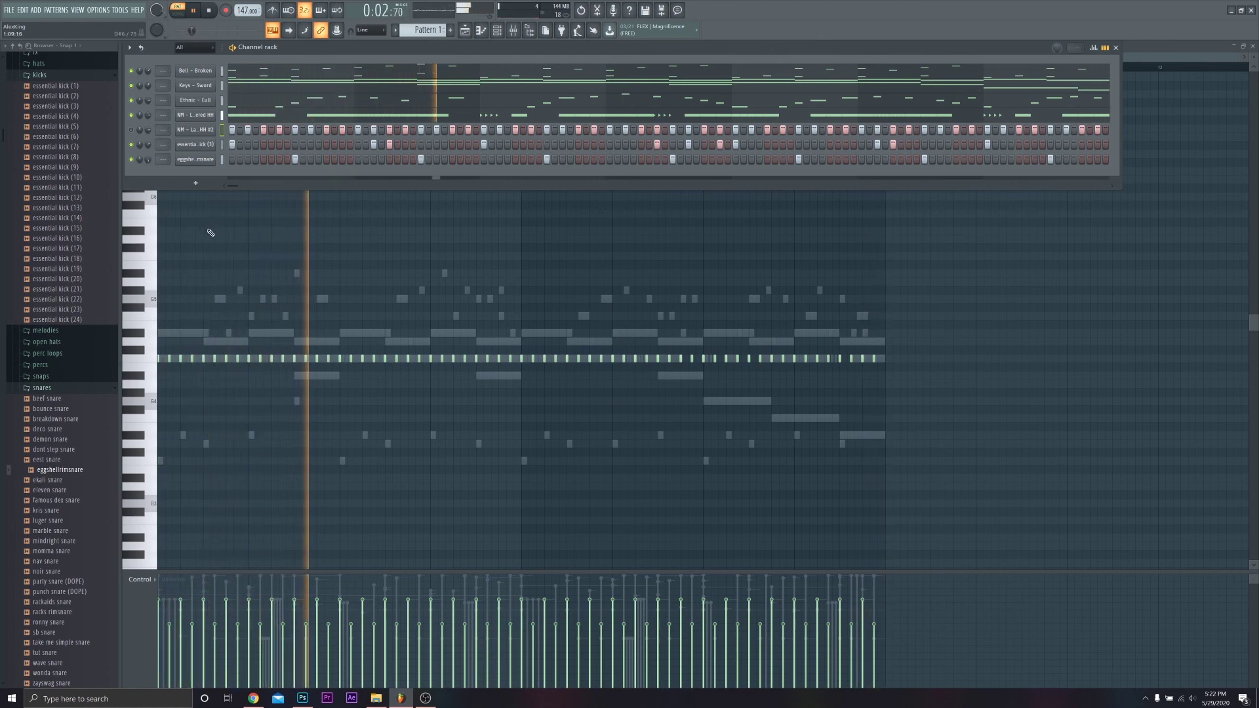
key(space)
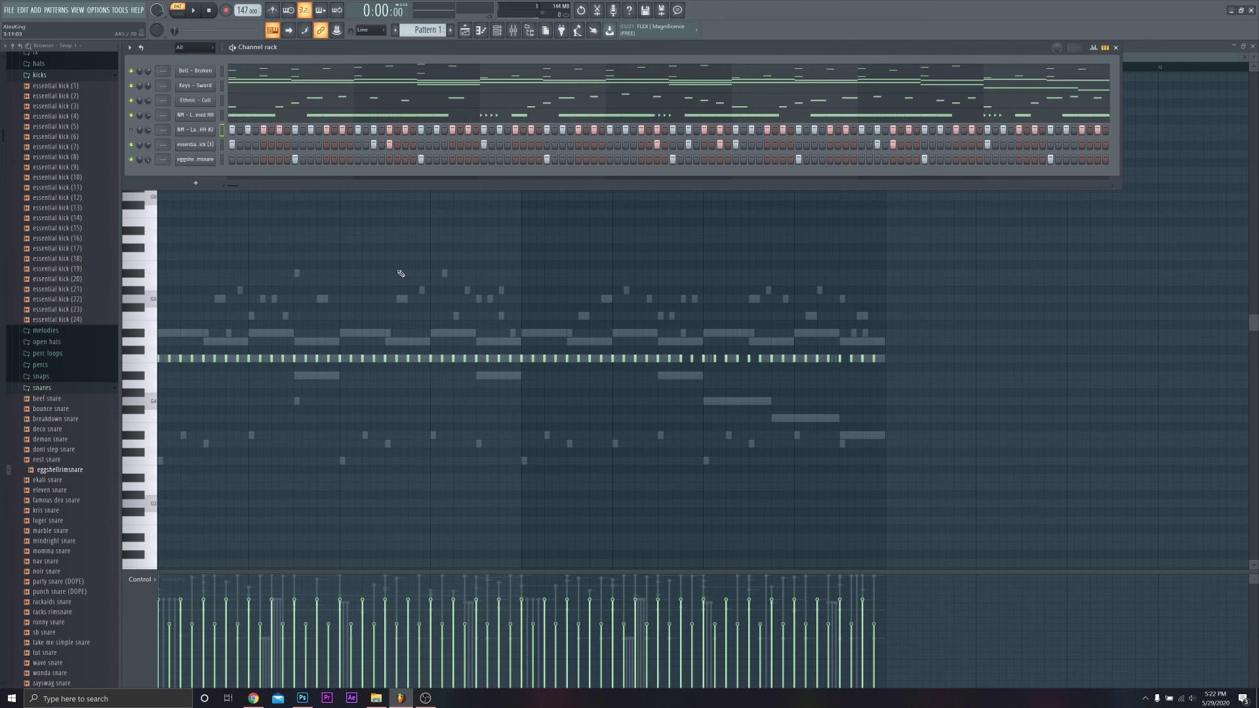
- Review the sampler settings of the original NM - Layered HH channel
click(194, 114)
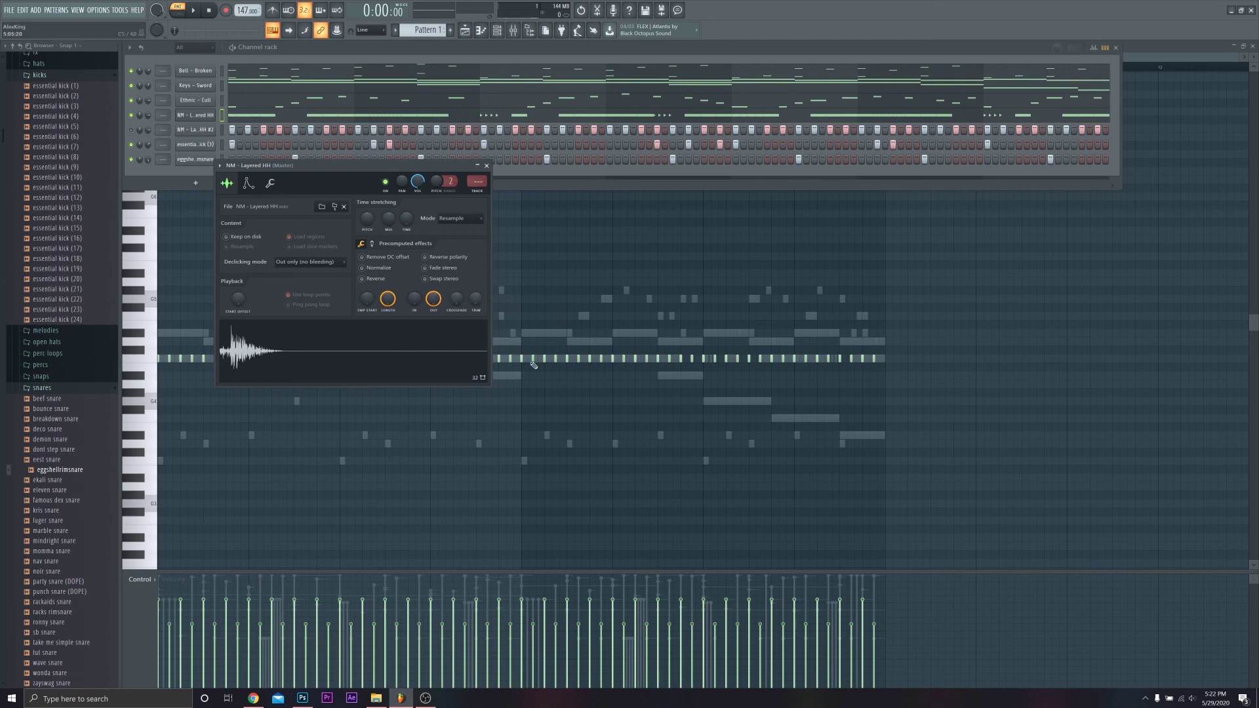
mouse_move(433, 299)
mouse_down()
mouse_move(434, 315)
mouse_move(433, 289)
mouse_up()
click(486, 165)
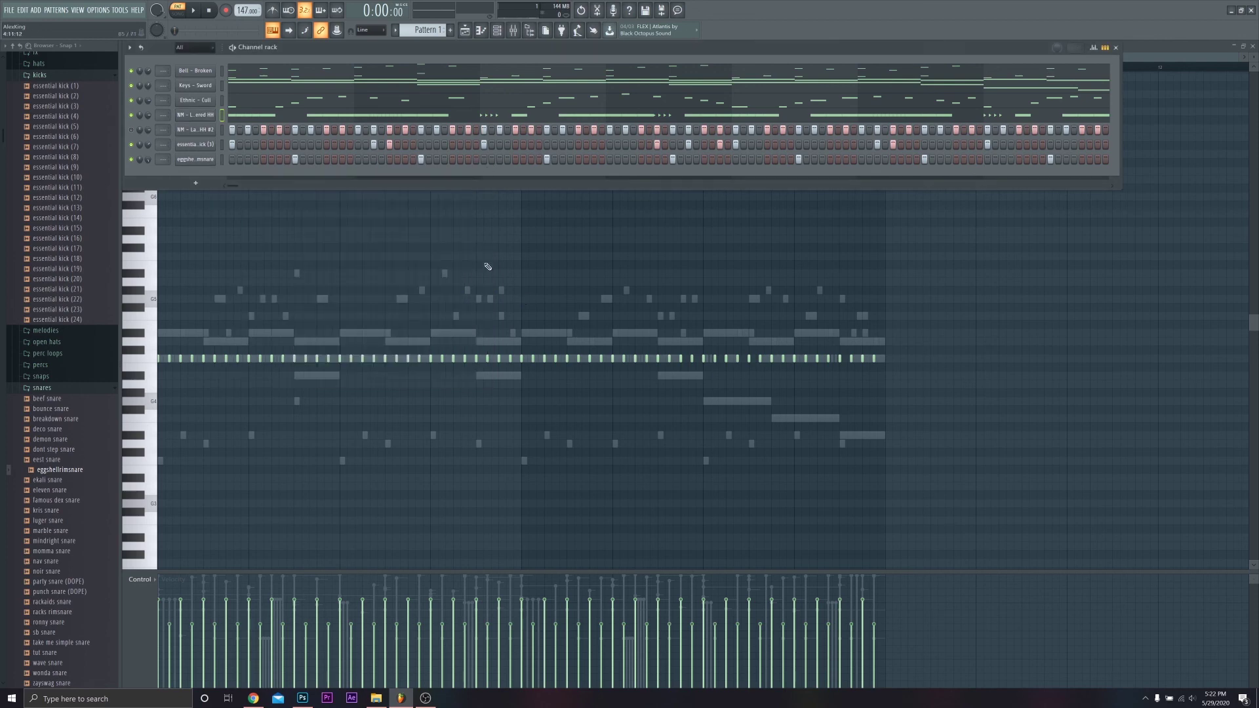
- Compare the notes and velocities of the varied NM - Layered HH pattern with those of its evenly spaced clone
click(252, 119)
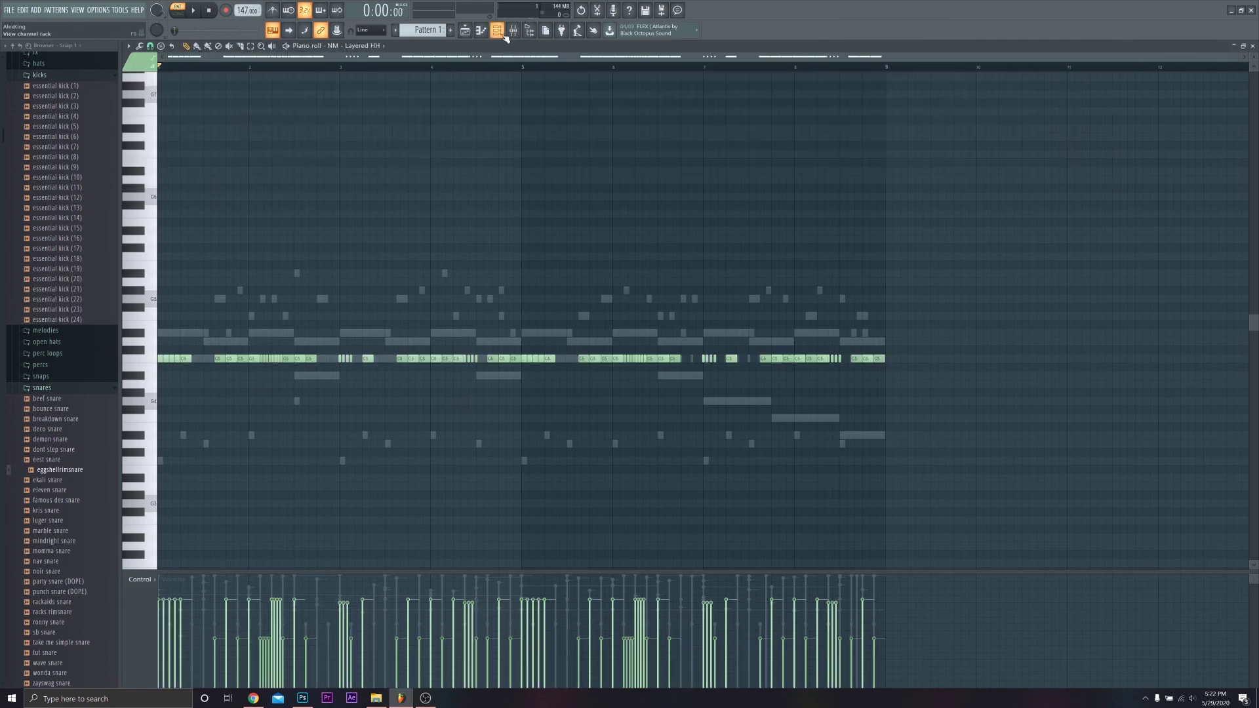
click(496, 30)
right_click(197, 130)
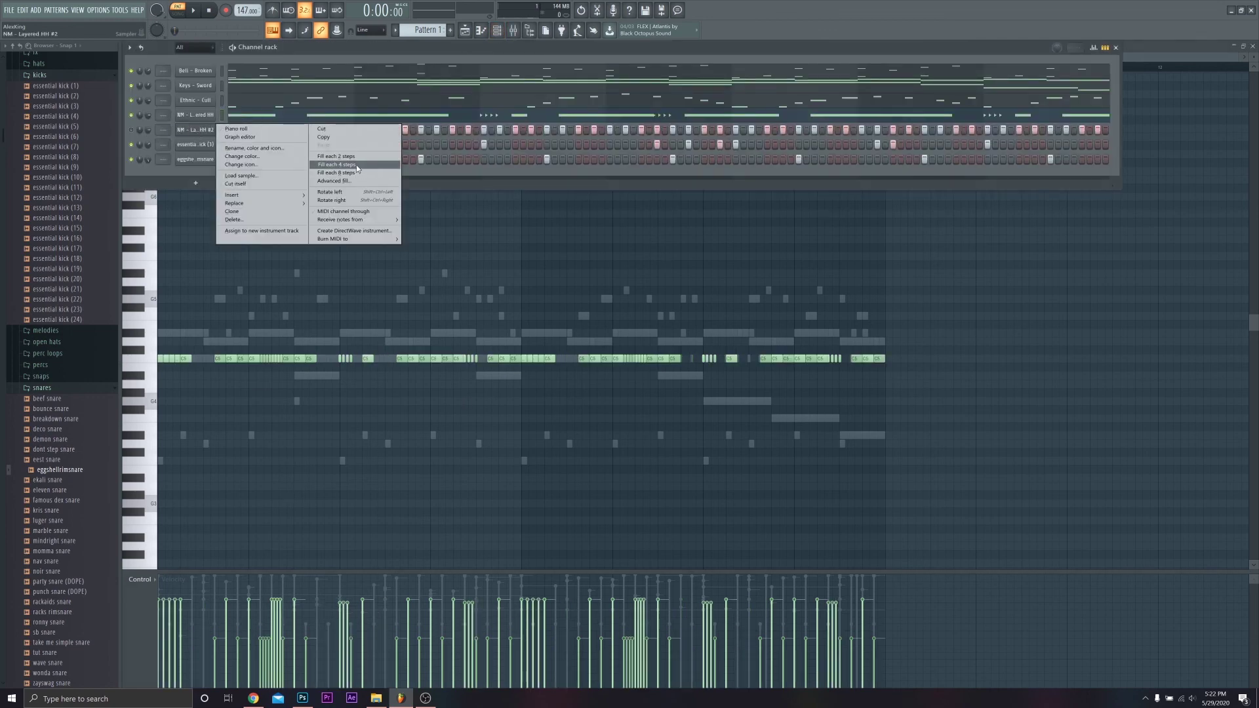
click(236, 128)
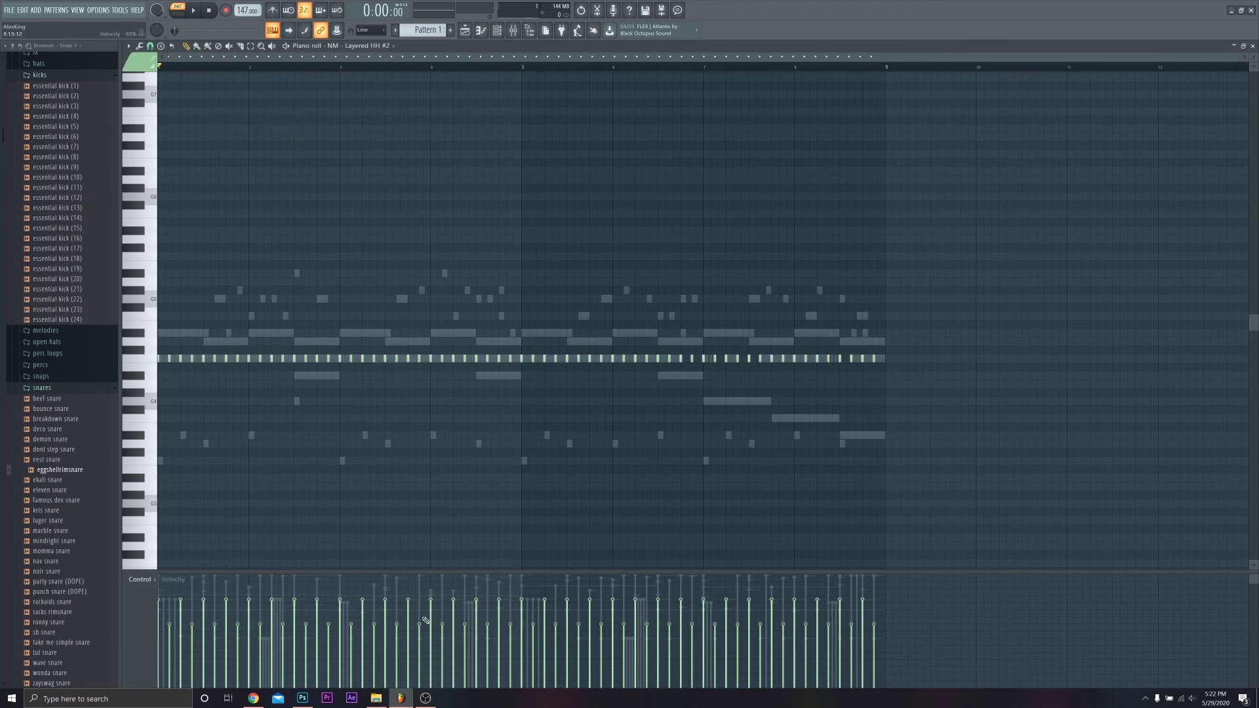
click(430, 636)
drag(430, 636, 430, 597)
click(497, 30)
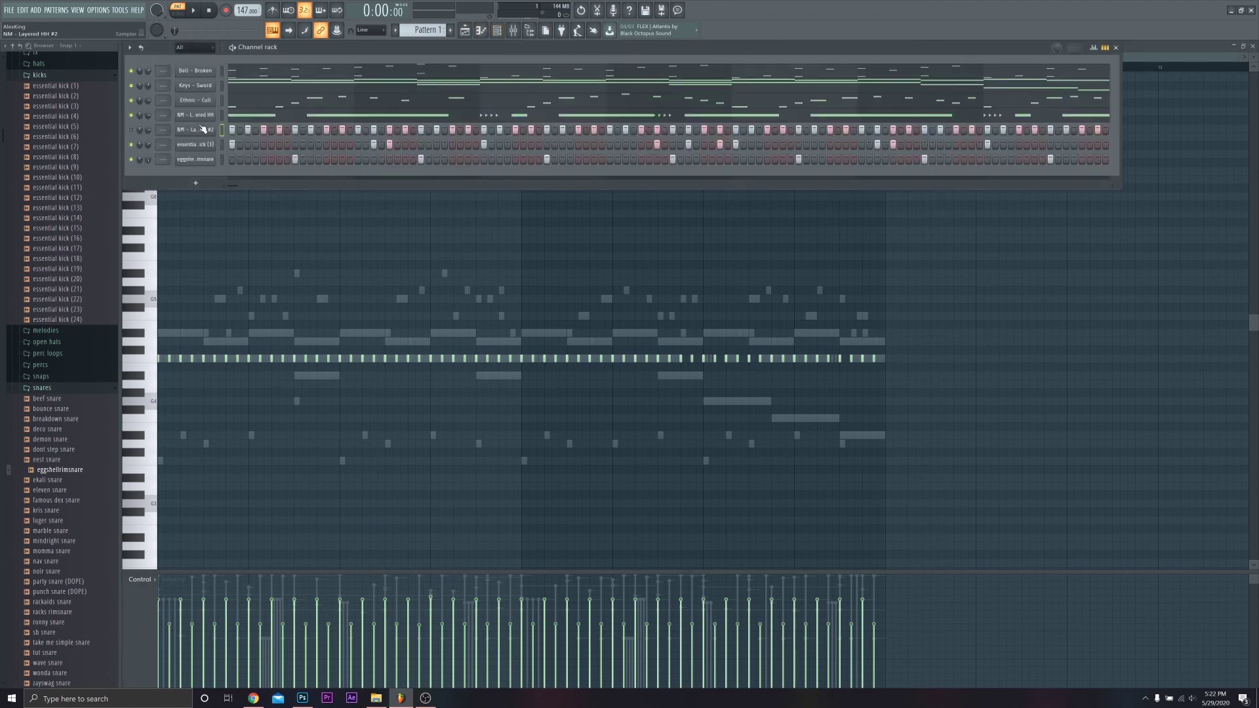
click(253, 118)
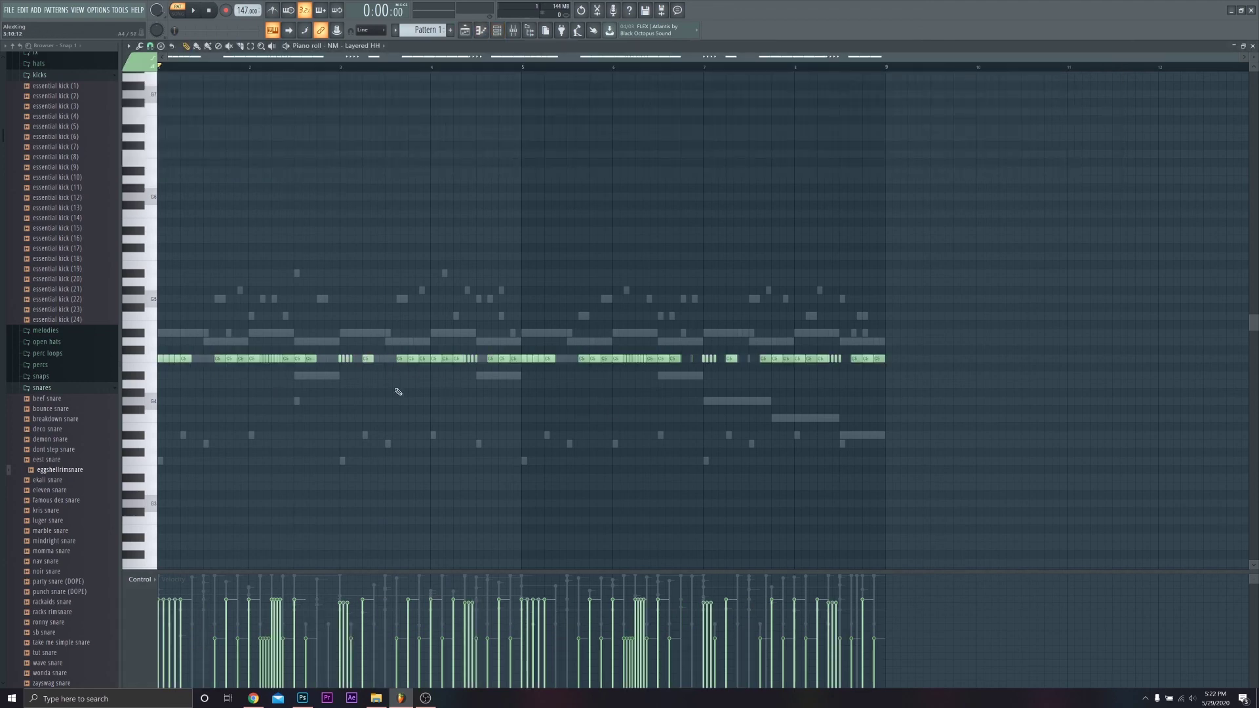
scroll(474, 397, up, 3)
scroll(328, 216, left, 5)
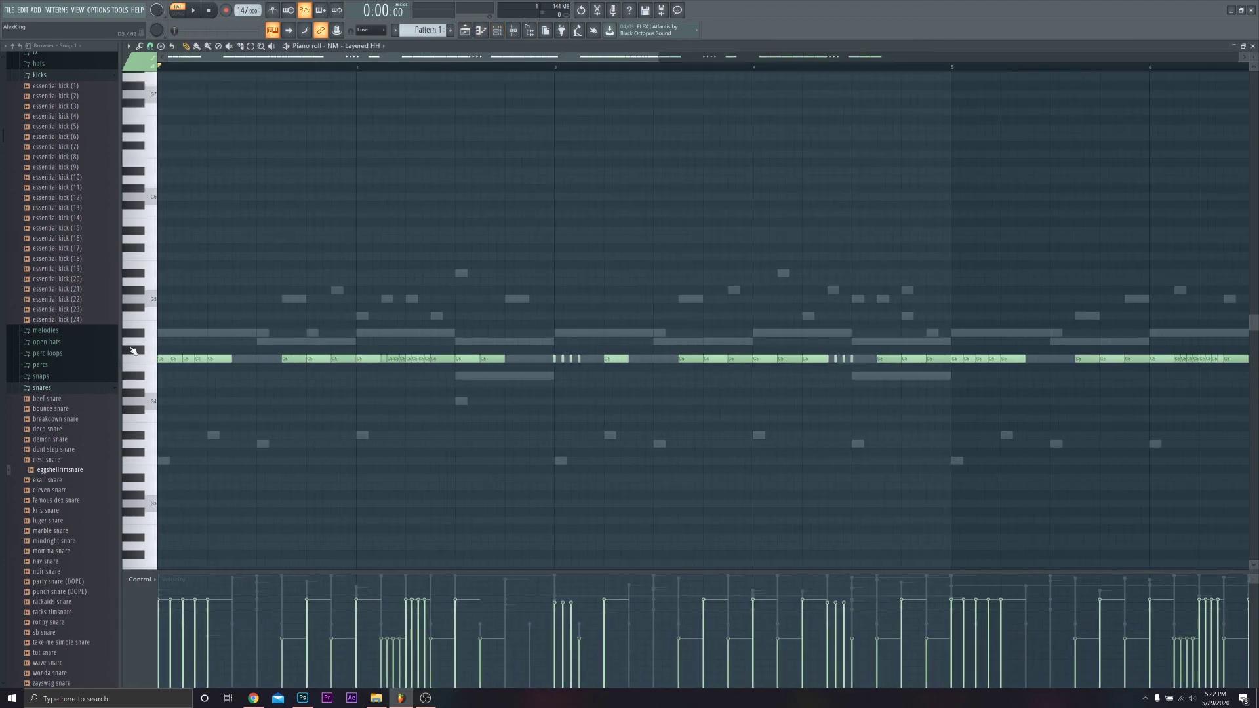
scroll(595, 432, down, 3)
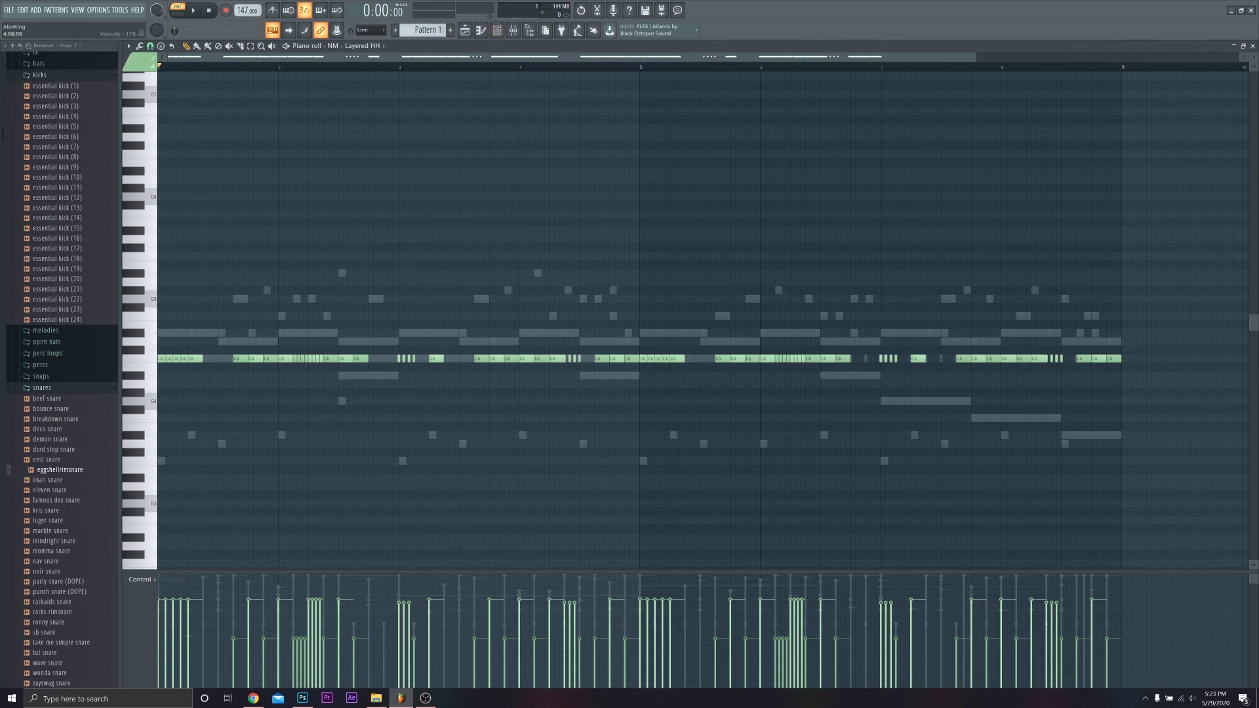
click(425, 698)
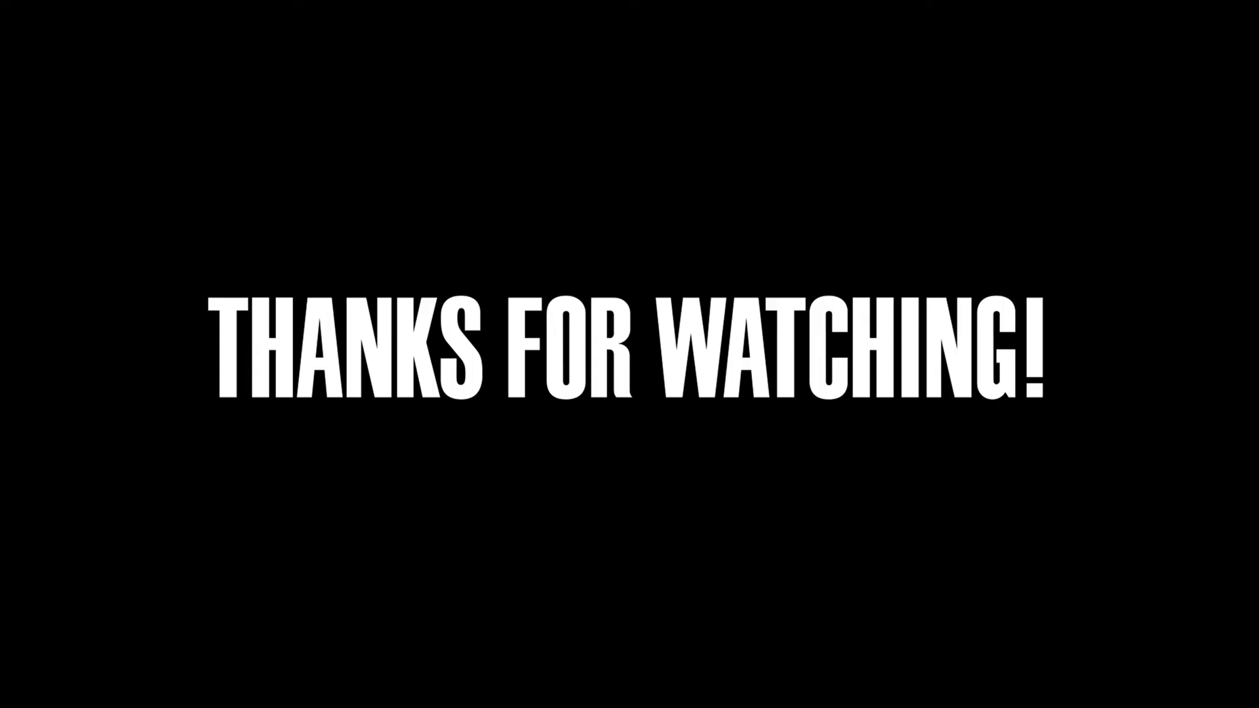